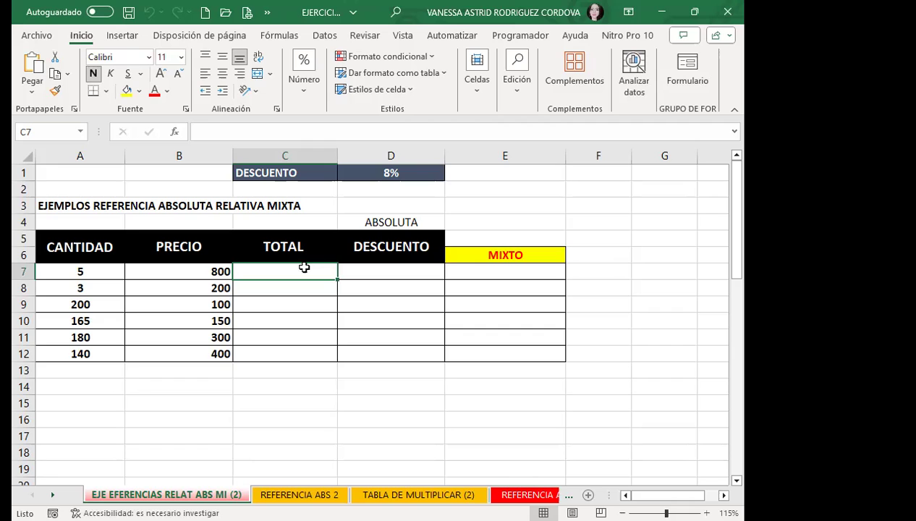
Try calculating the first total in C7 with =5*800 and filling it down to C12, and undo the fill.
type("=")
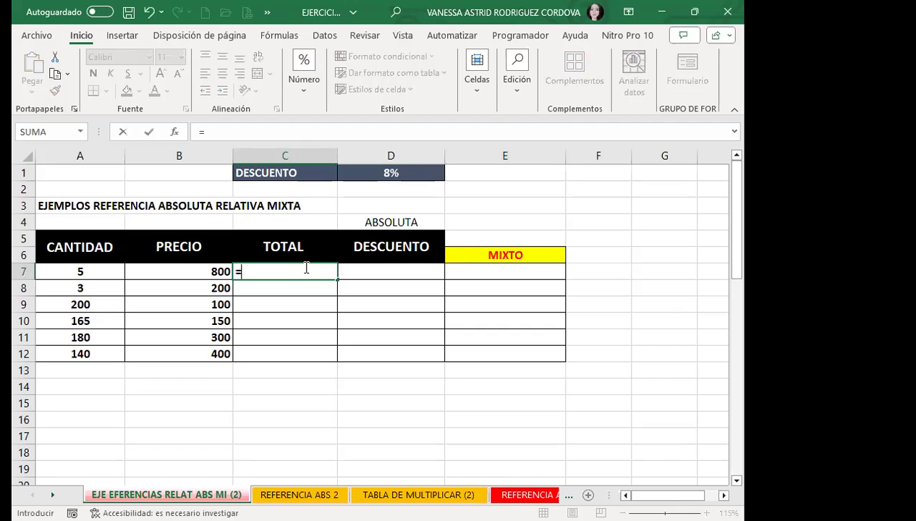
type("5*800")
key("Return")
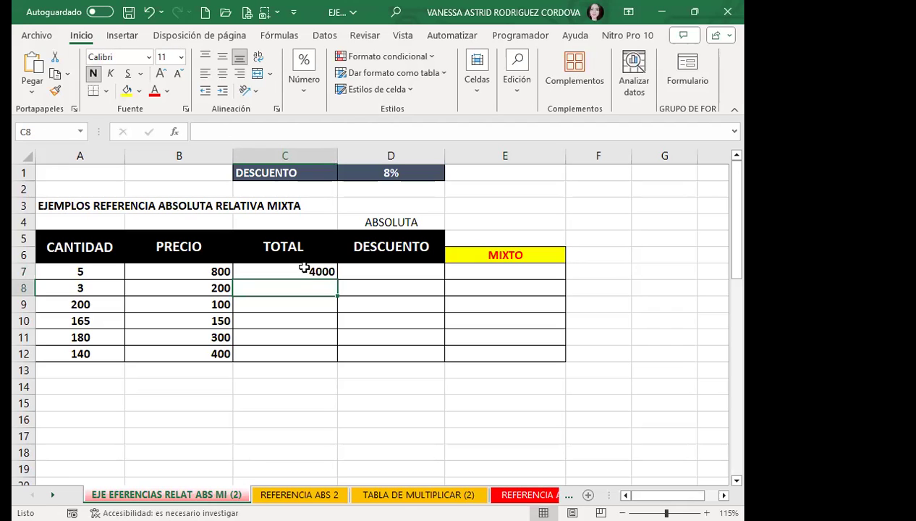
left_click(303, 266)
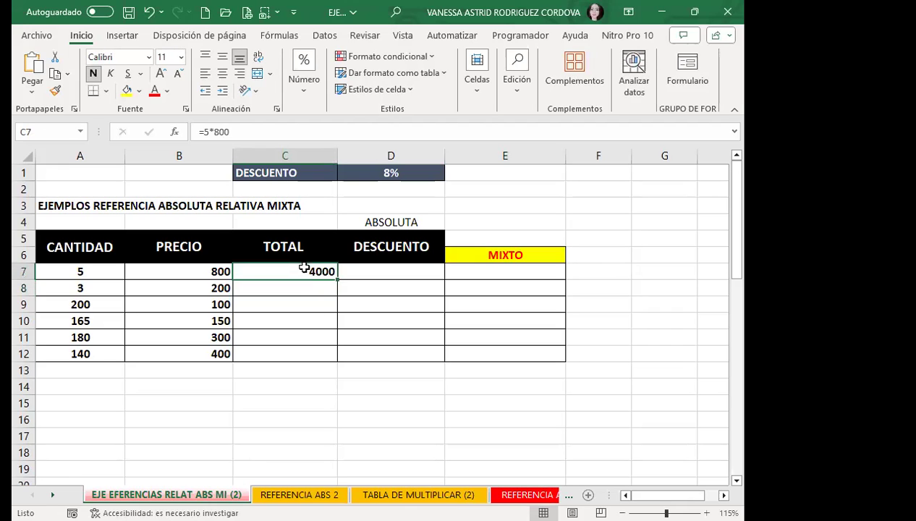
left_click_drag(337, 279, 324, 359)
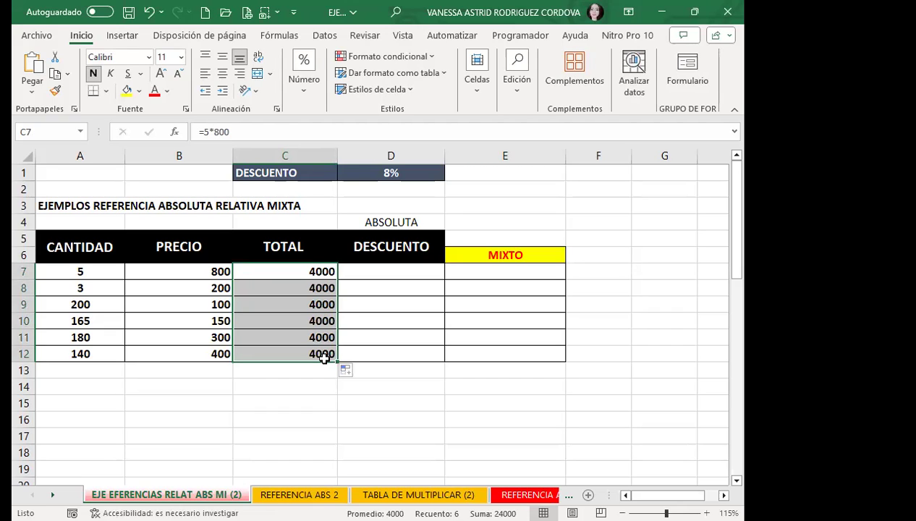
key("ctrl+z")
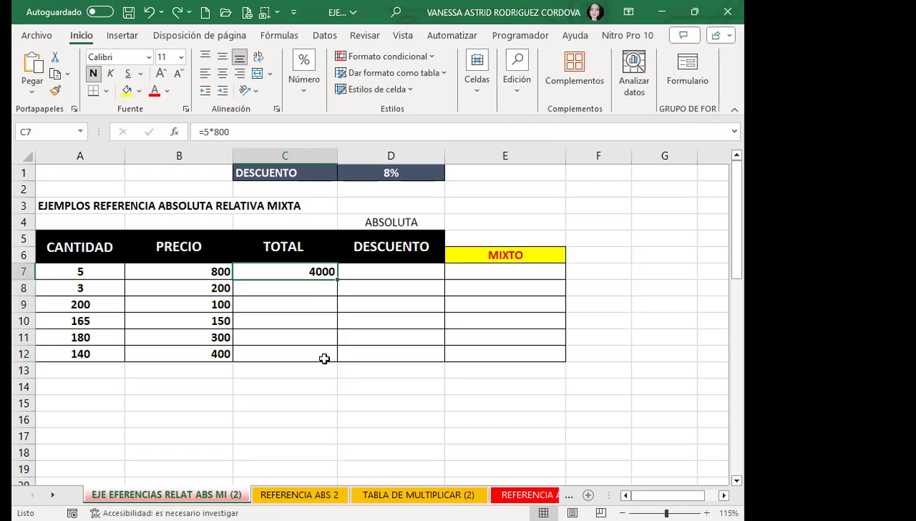
Calculate the total in C7 as =A7*B7, fill it down through C12, and check the copied formulas.
type("=")
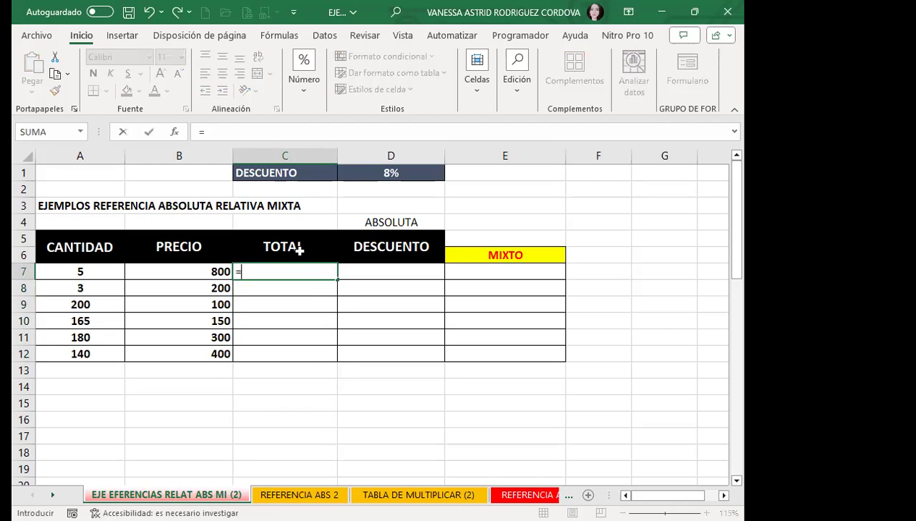
left_click(87, 270)
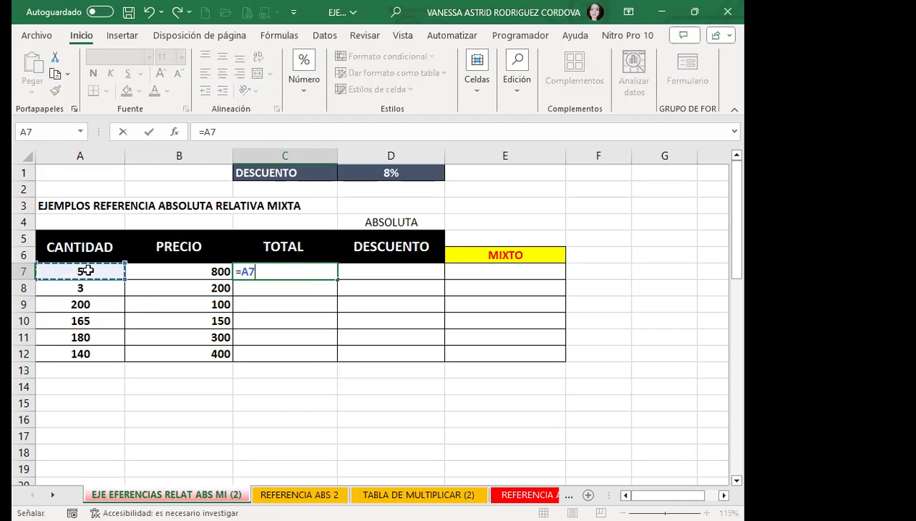
type("*")
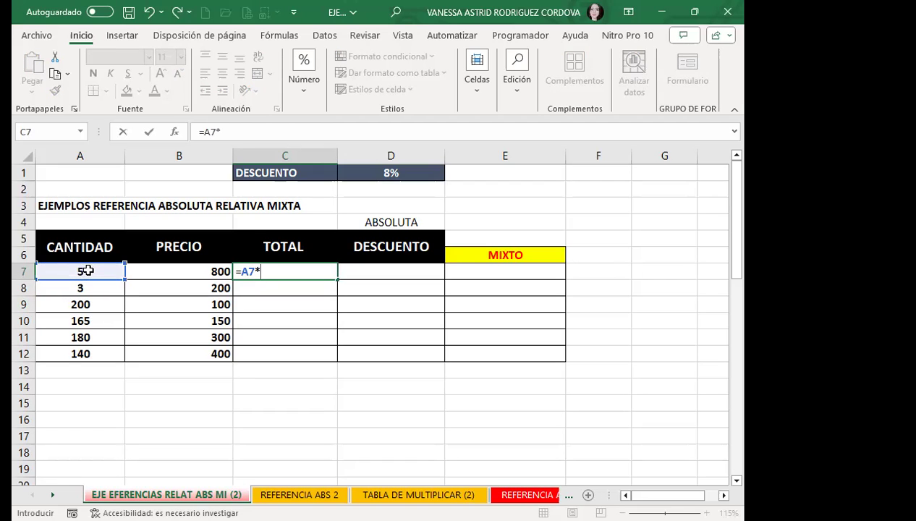
left_click(190, 272)
key("Return")
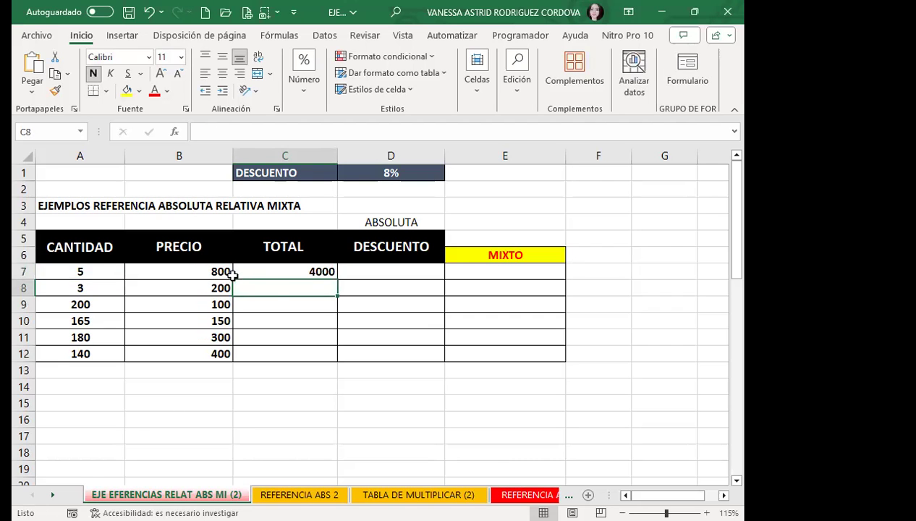
left_click(273, 272)
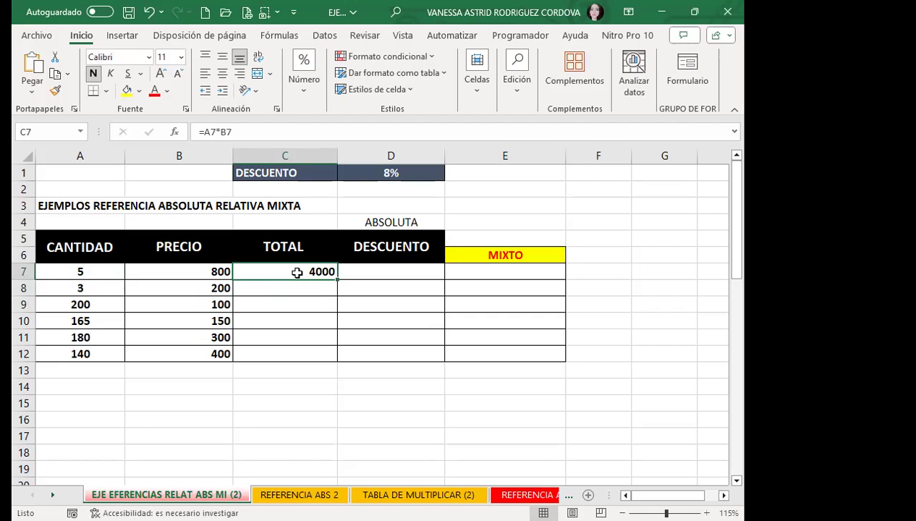
double_click(337, 279)
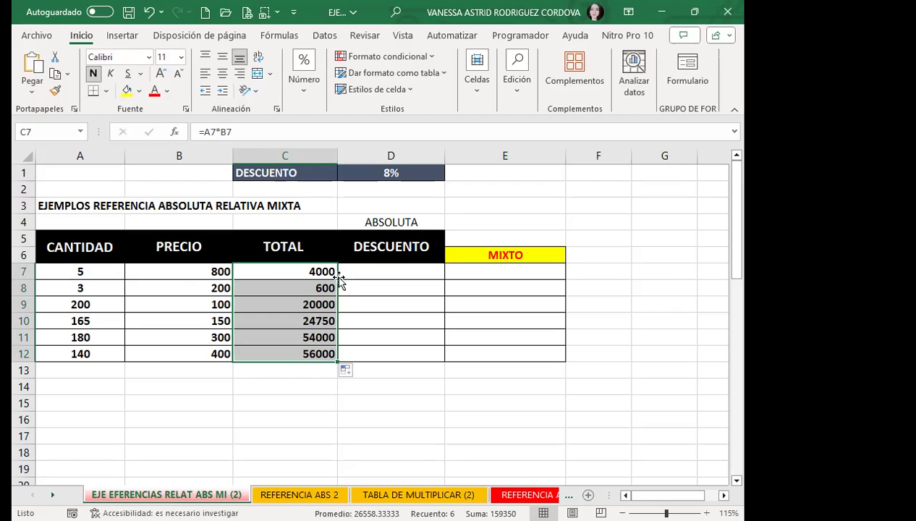
left_click(280, 268)
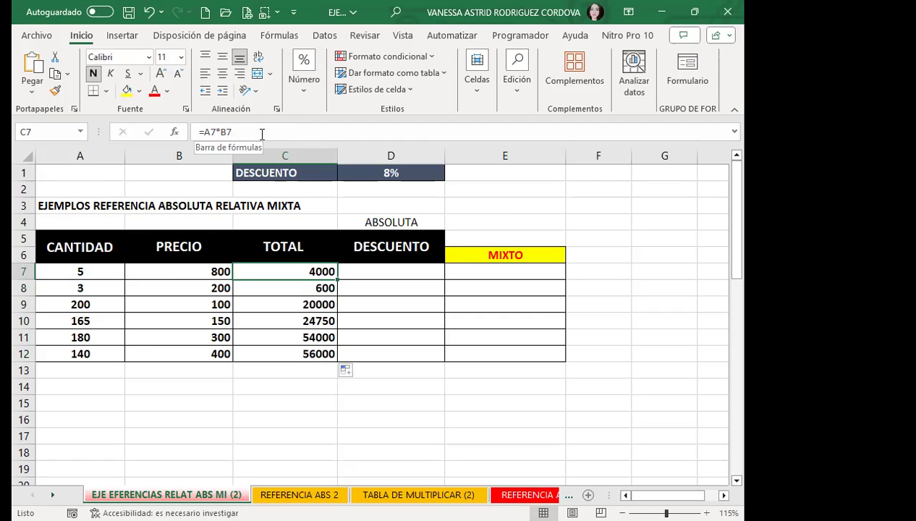
key("Down")
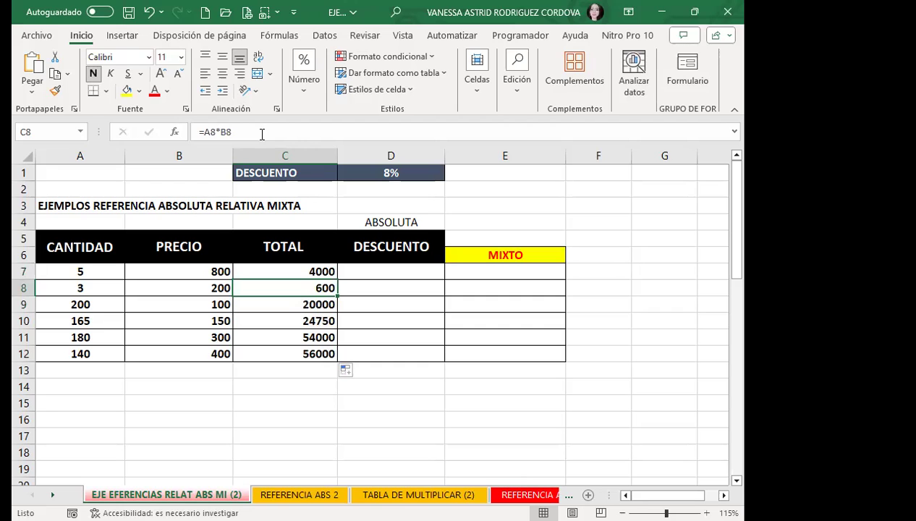
key("Down")
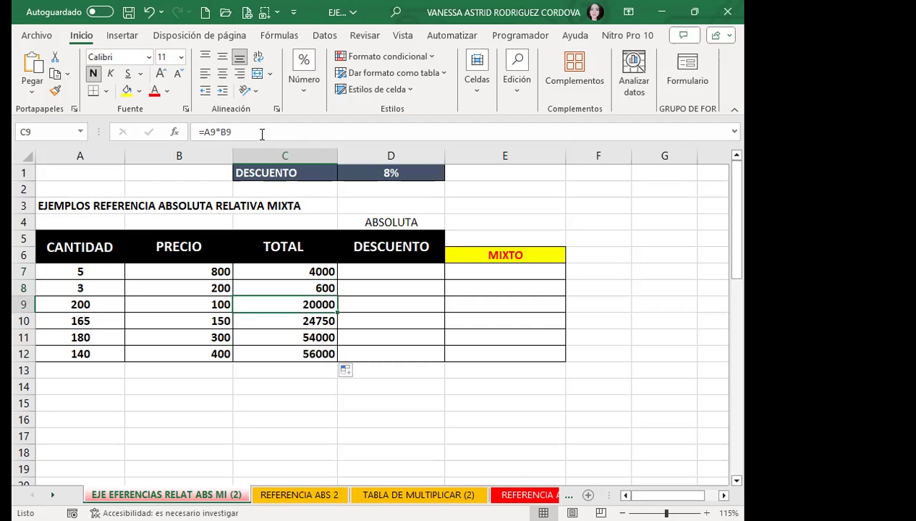
Test the TOTAL formula by setting the quantity in A8 to 5, and restore that quantity to 3.
left_click(86, 287)
type("5")
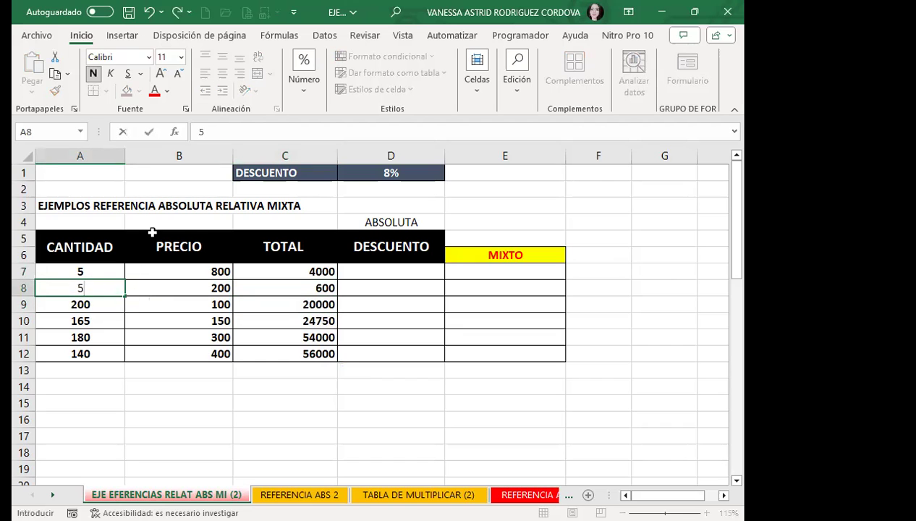
key("Return")
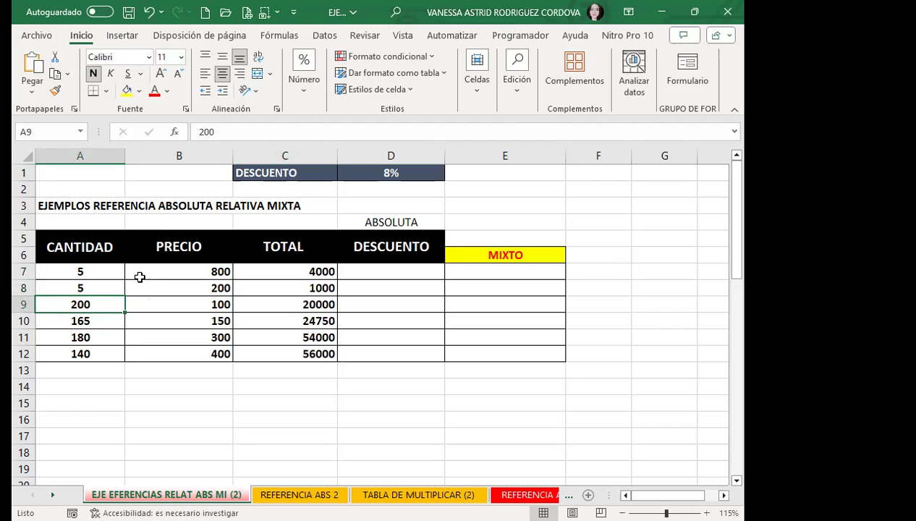
left_click_drag(82, 271, 82, 352)
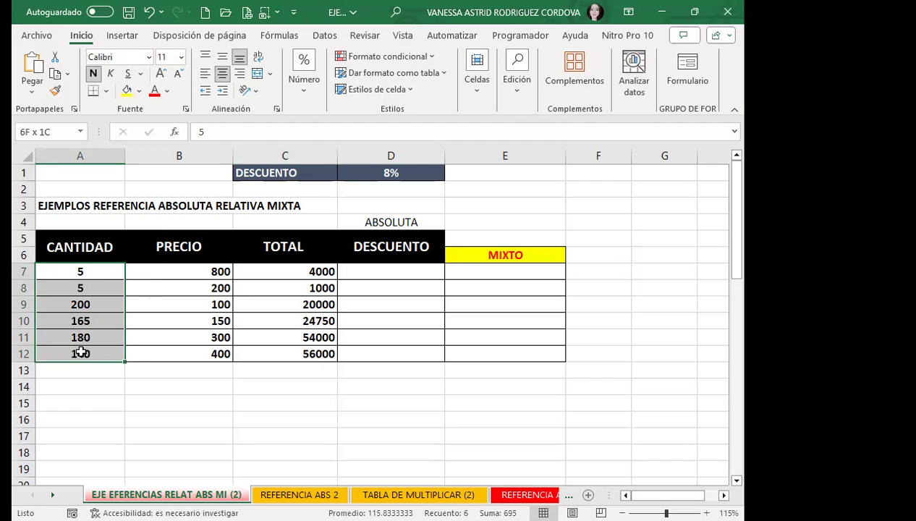
left_click_drag(159, 269, 153, 356)
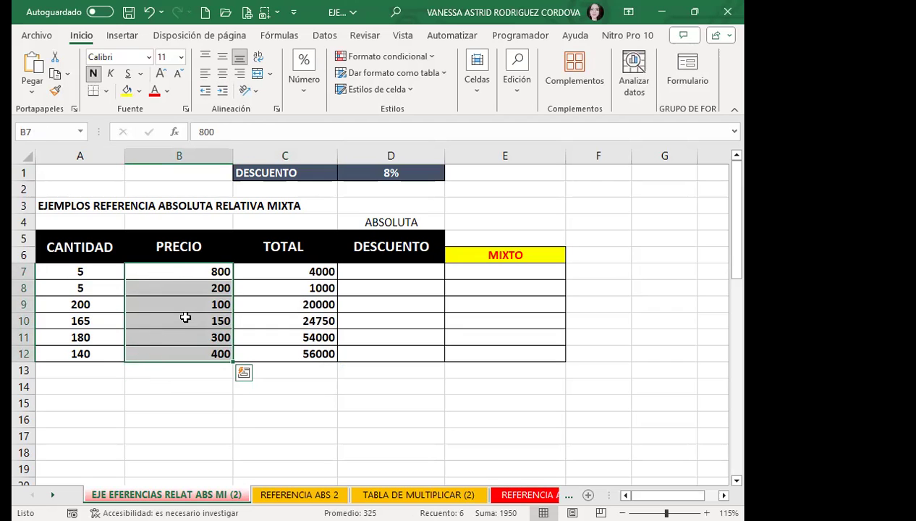
left_click(99, 290)
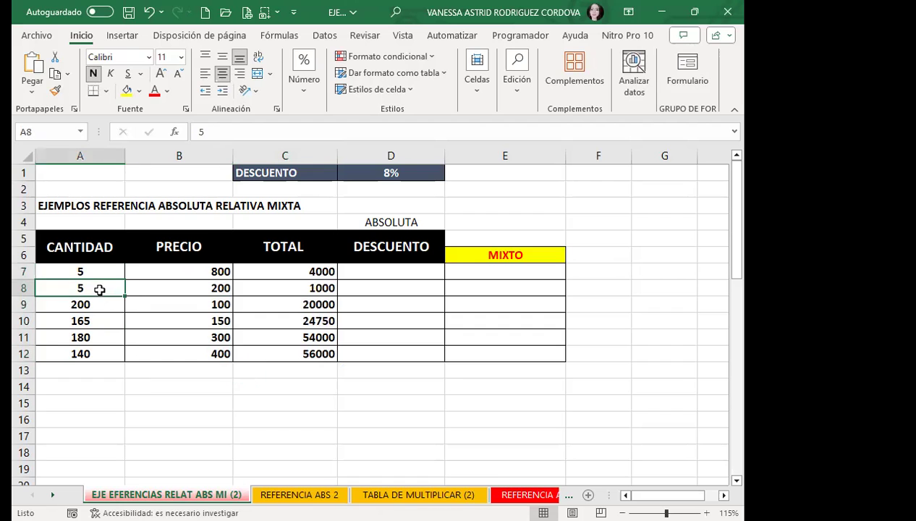
type("3")
key("Return")
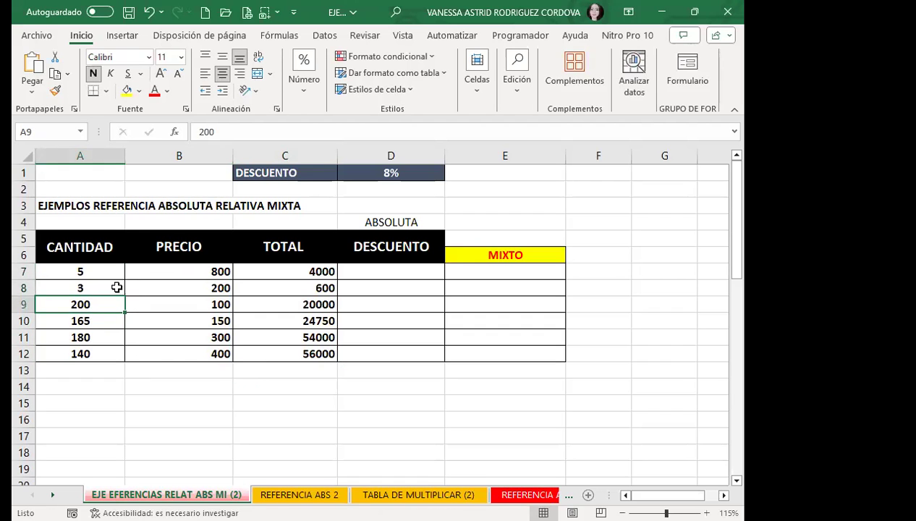
Switch to the PowerPoint presentation and view the slide "Referencias absolutas".
left_click(266, 270)
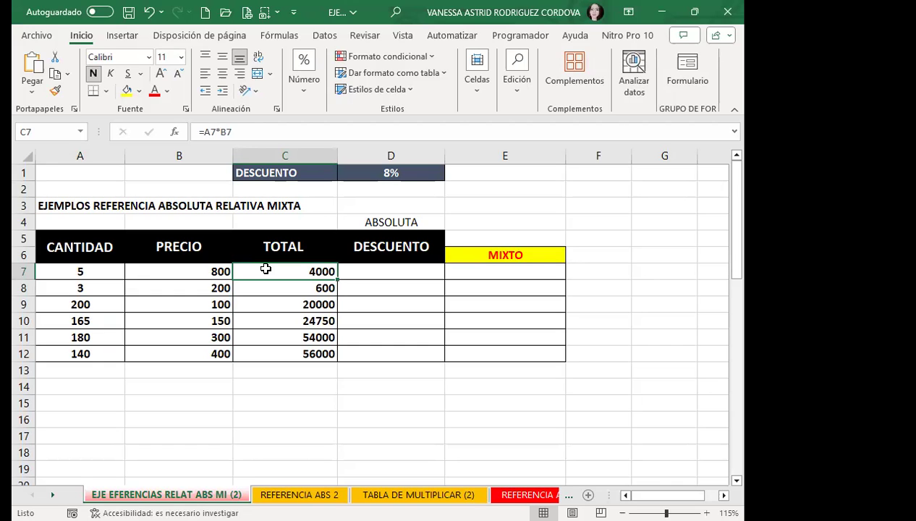
left_click(109, 276)
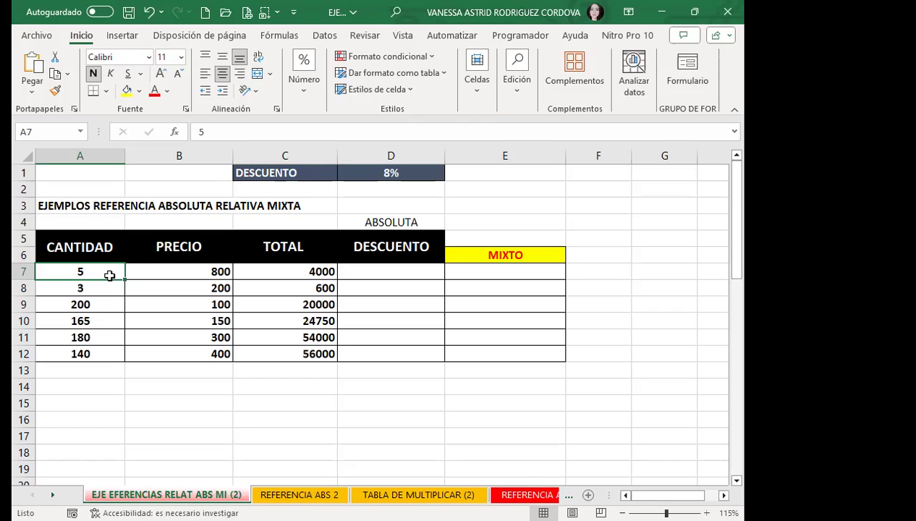
left_click(110, 492)
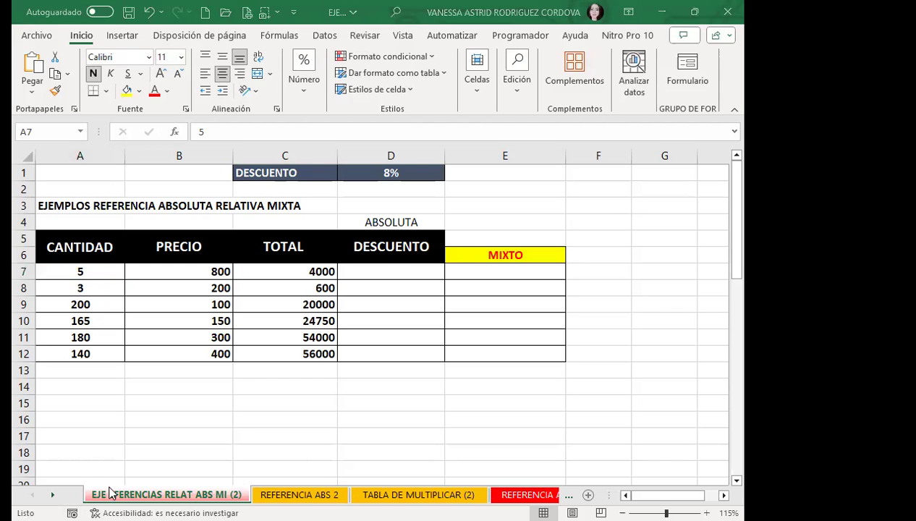
key("alt+Tab")
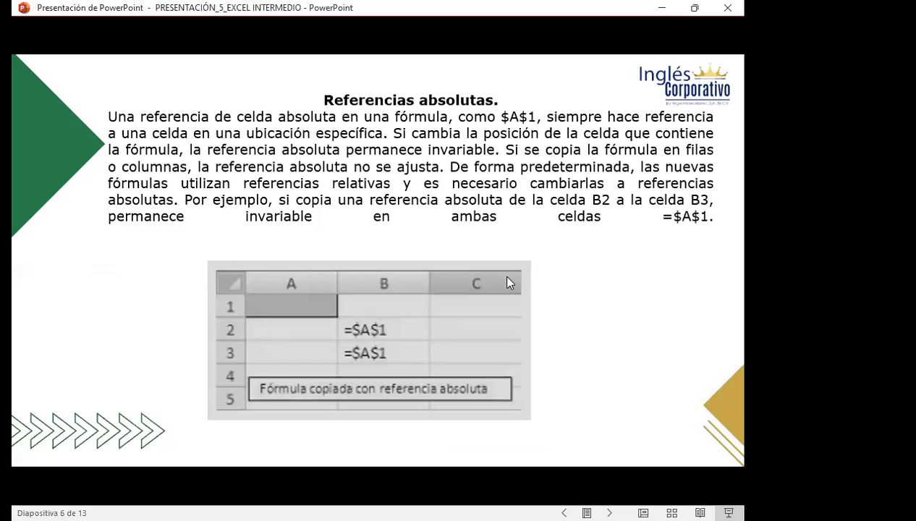
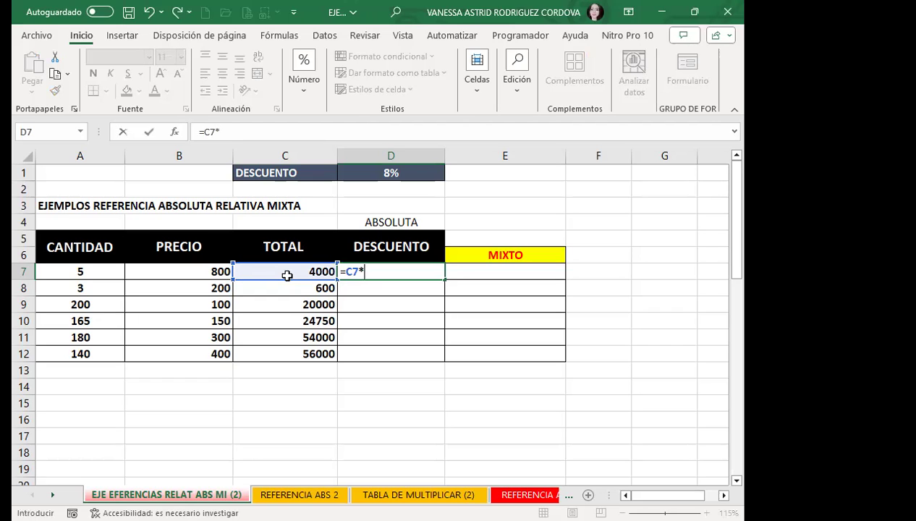
Complete the DESCUENTO formula in D7 as =C7*D1 and fill it down through D12.
left_click(359, 171)
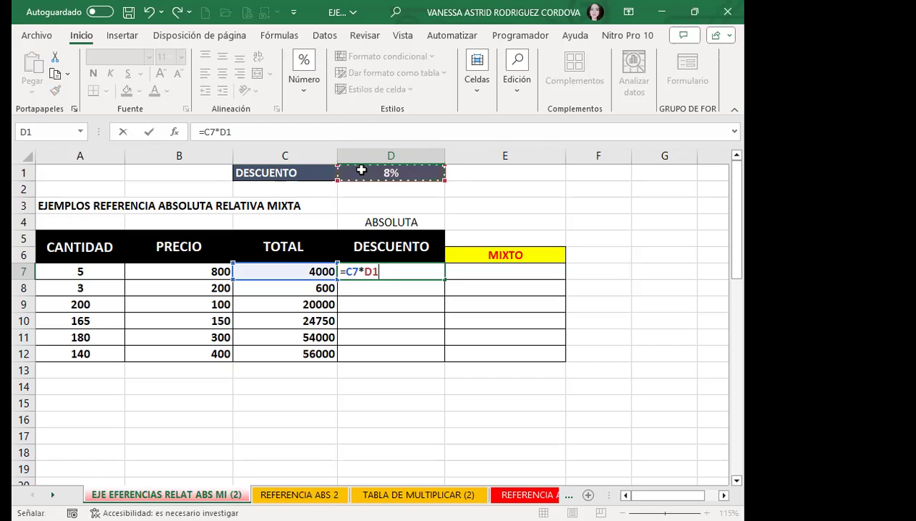
key("Return")
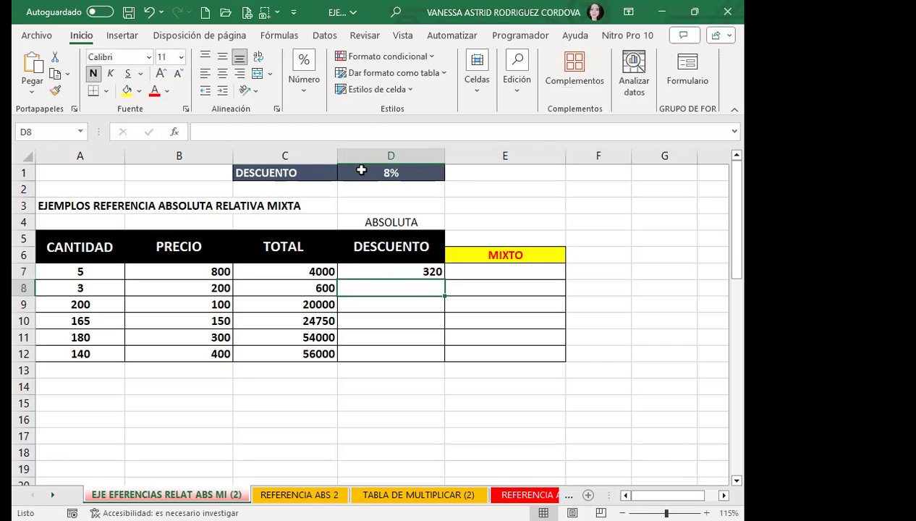
left_click(373, 269)
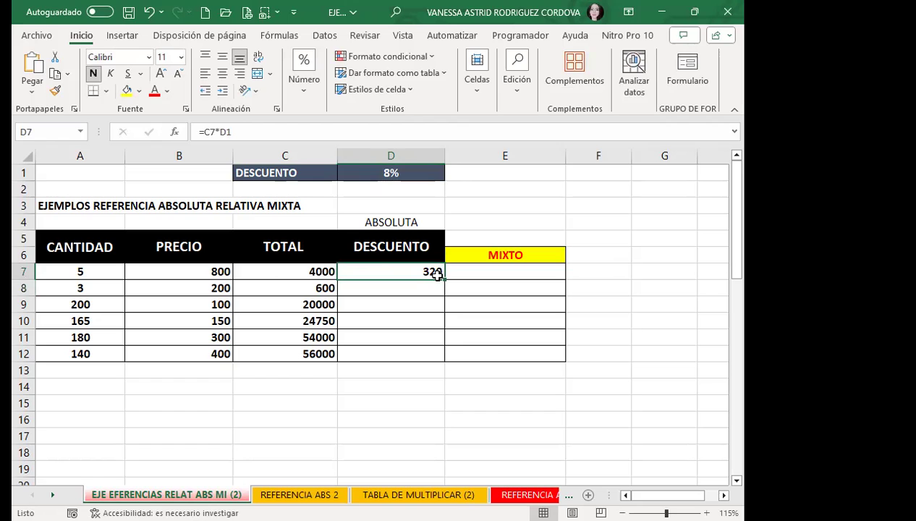
left_click(231, 131)
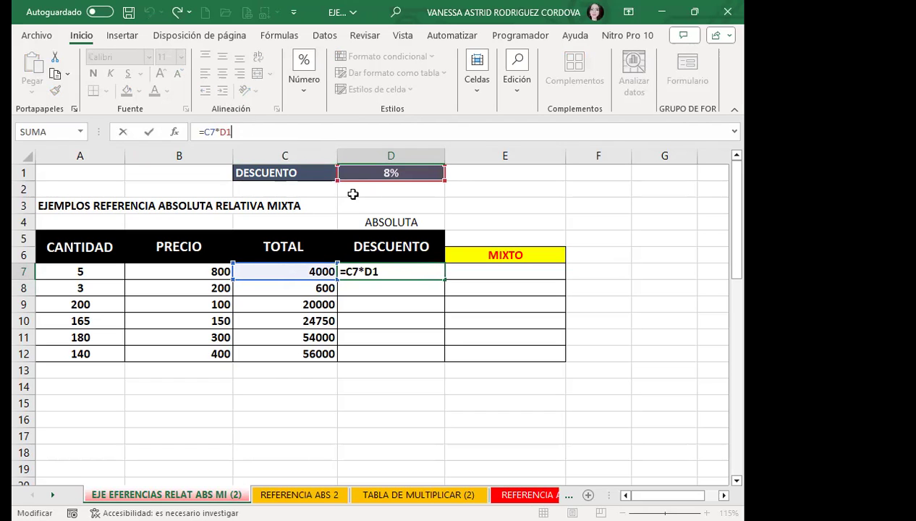
key("Return")
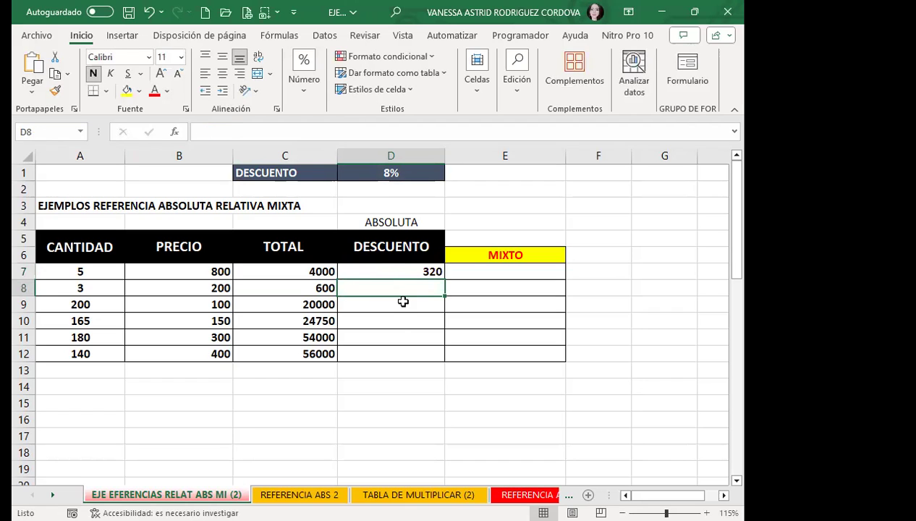
left_click(391, 271)
double_click(446, 281)
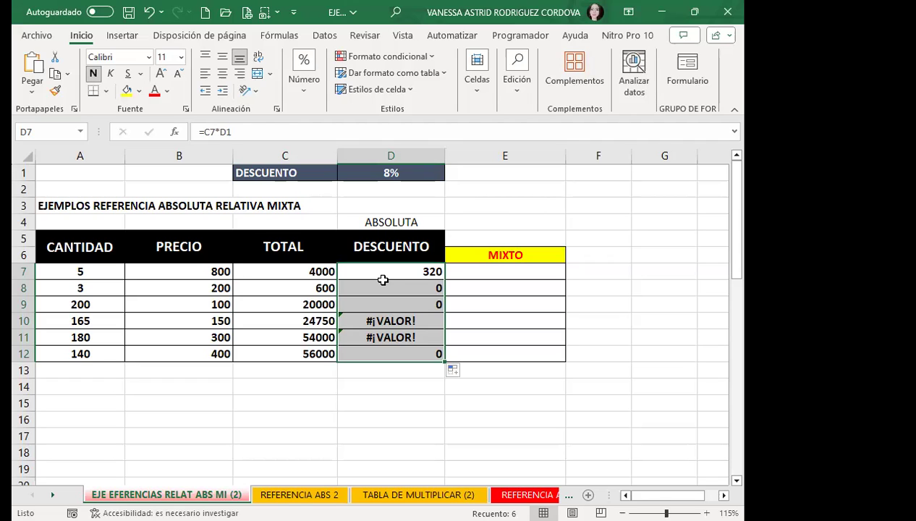
Examine the references in the copied DESCUENTO formulas from D7 to D10 against the discount rate in D1.
left_click(383, 288)
left_click(390, 270)
left_click(353, 169)
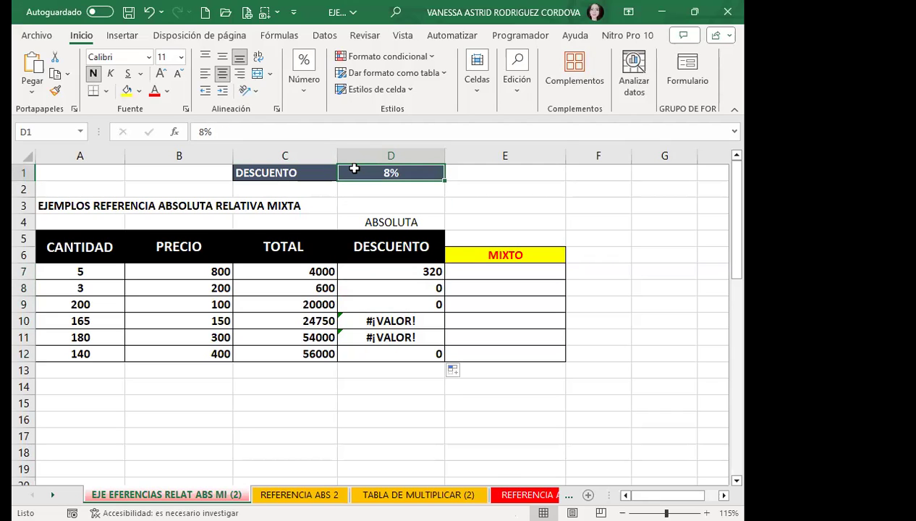
left_click(367, 274)
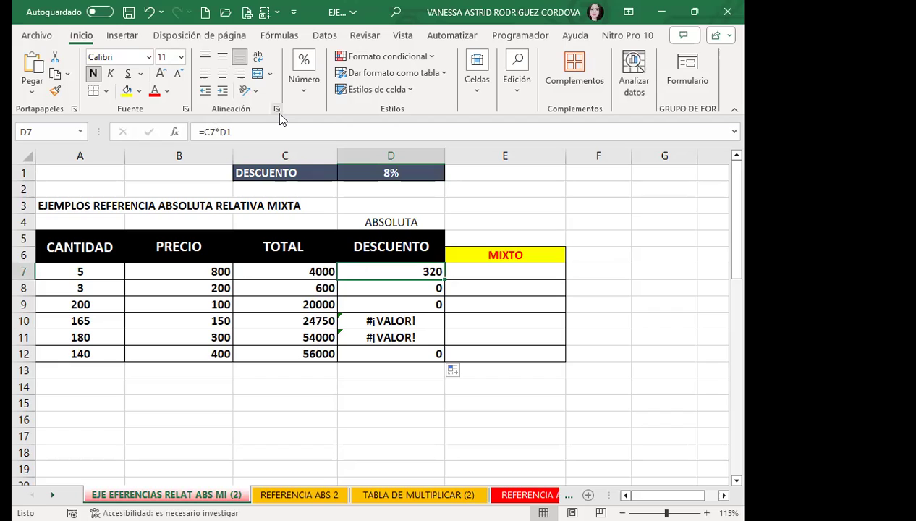
key("Down")
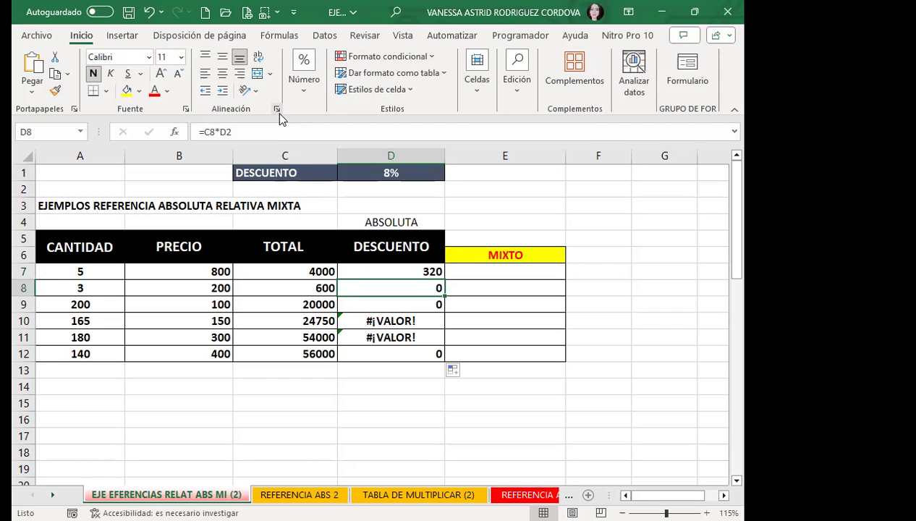
key("Down")
key("Down")
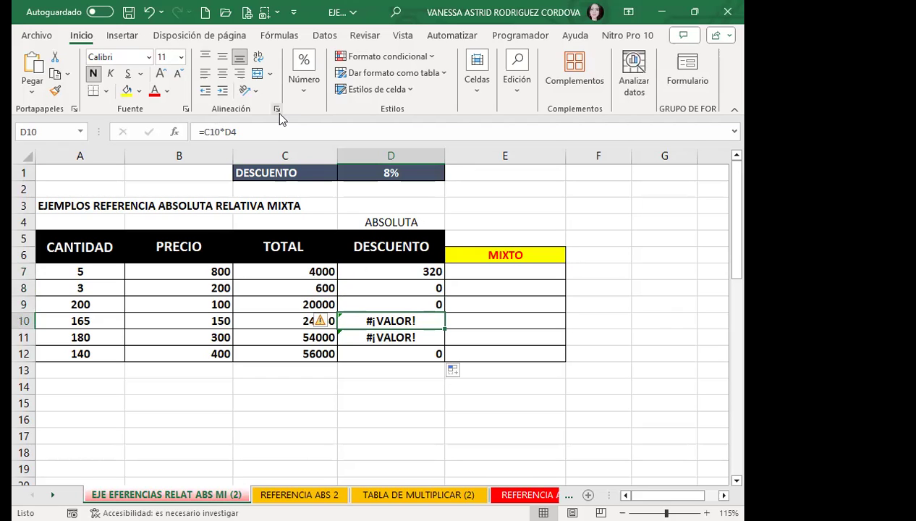
Examine the references in the copied DESCUENTO formulas in D11 and D12 against the discount rate in D1.
key("Down")
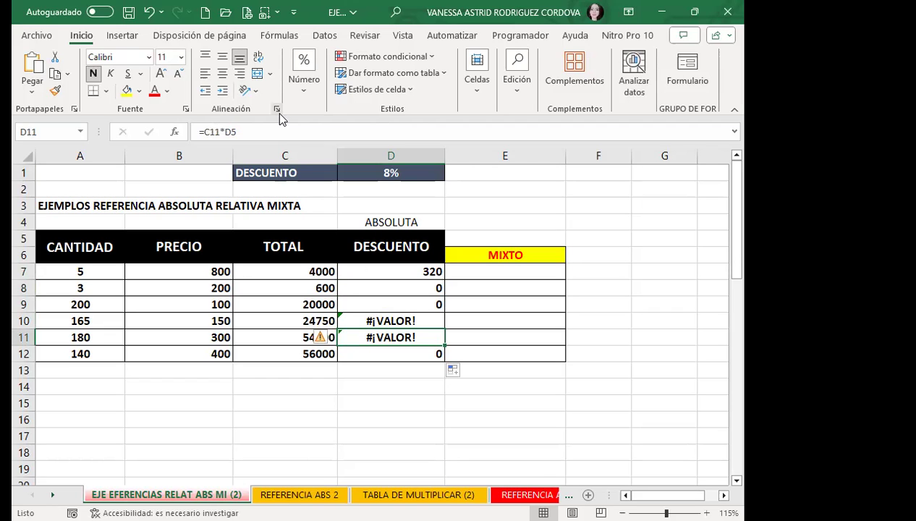
key("Down")
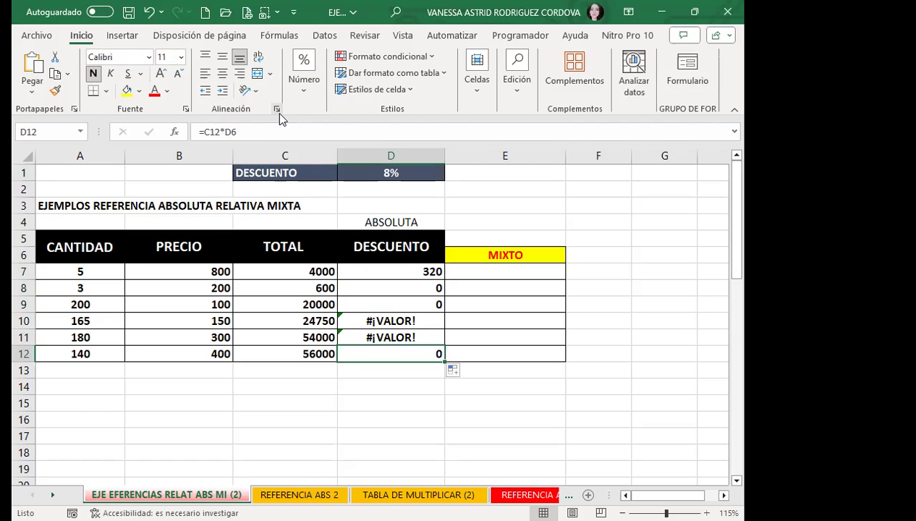
left_click(24, 249)
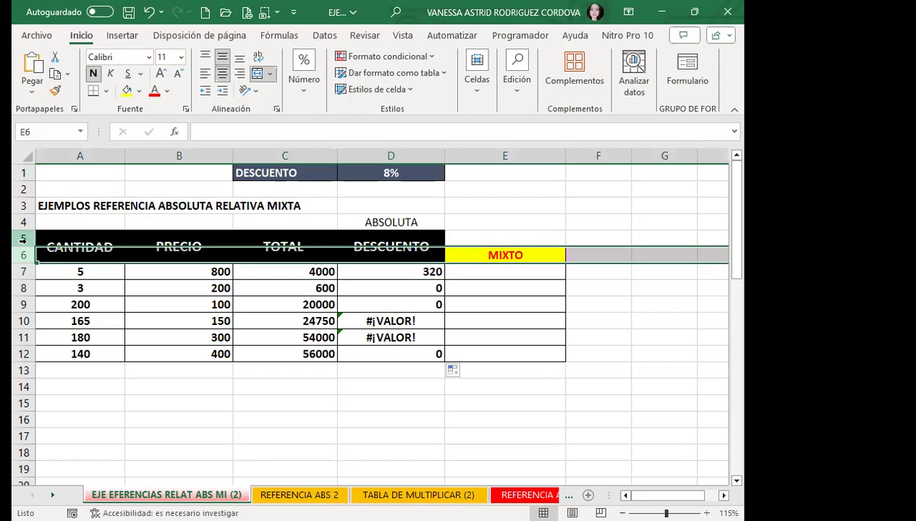
left_click(370, 350)
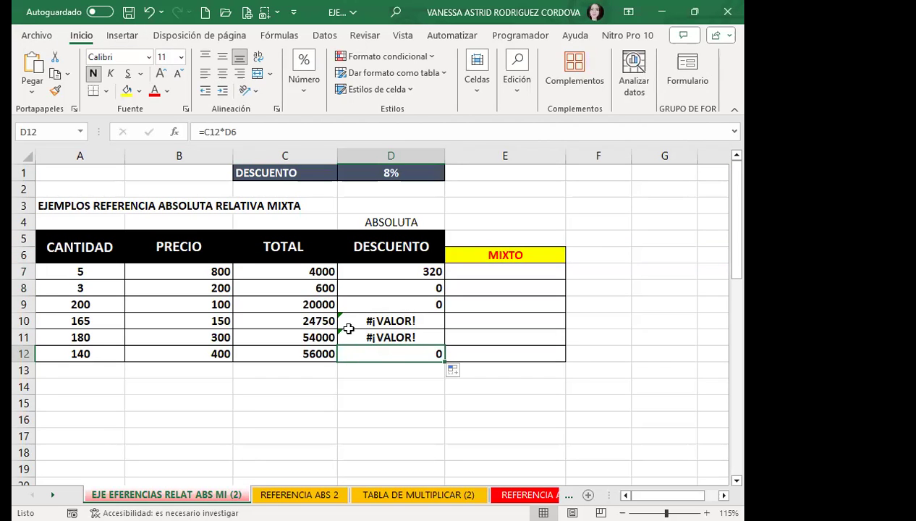
left_click(414, 173)
Clear the copied DESCUENTO formulas from D8 through D12.
left_click_drag(409, 285, 407, 352)
key("Delete")
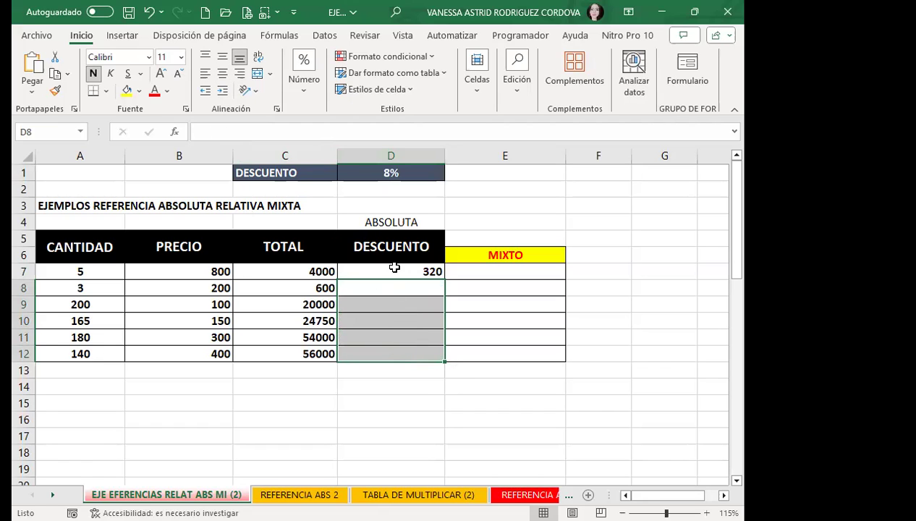
Make the discount rate reference absolute in the DESCUENTO formula in D7, giving =C7*$D$1.
double_click(400, 267)
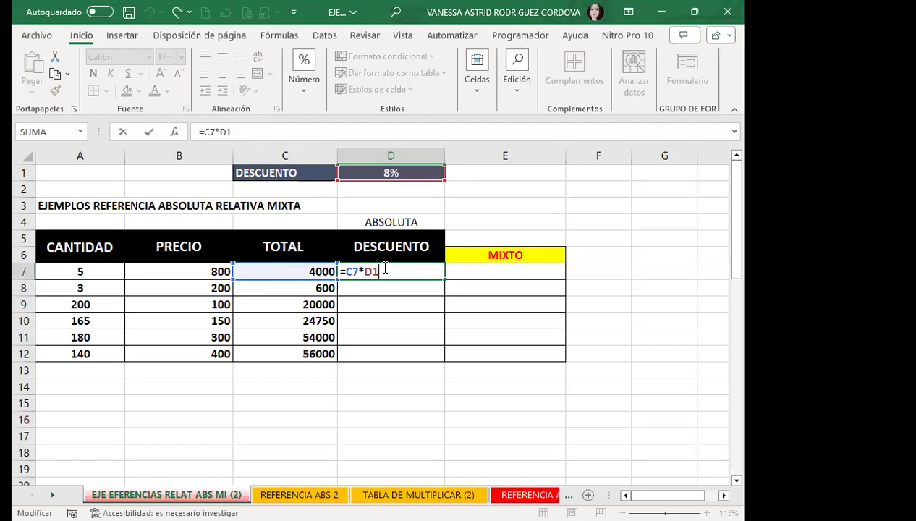
left_click(366, 271)
type("$")
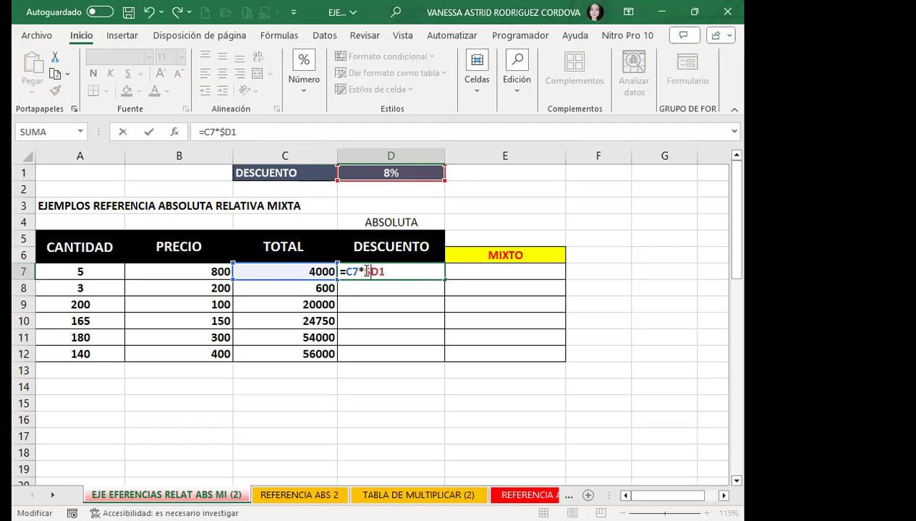
key("Right")
type("$")
Cycle the D1 reference in the D7 formula through its mixed and relative forms and back to $D$1.
key("F4")
key("F4")
key("F4")
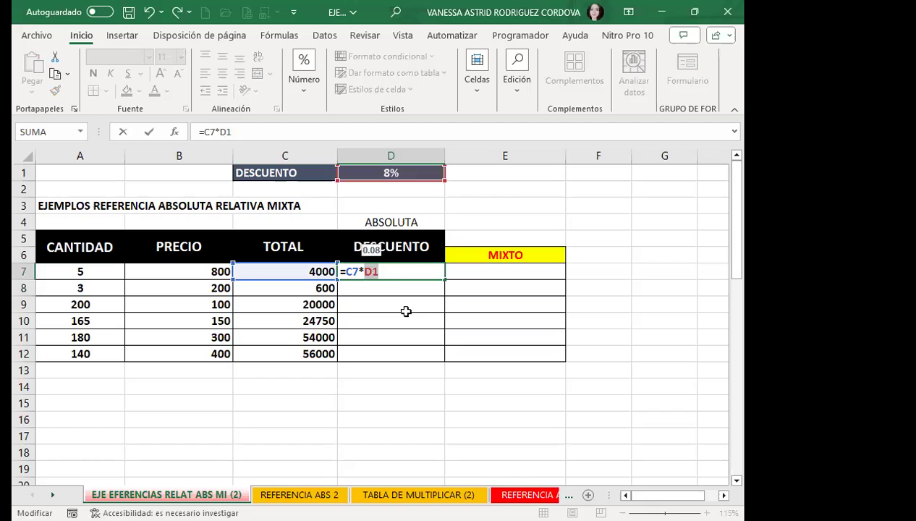
key("F4")
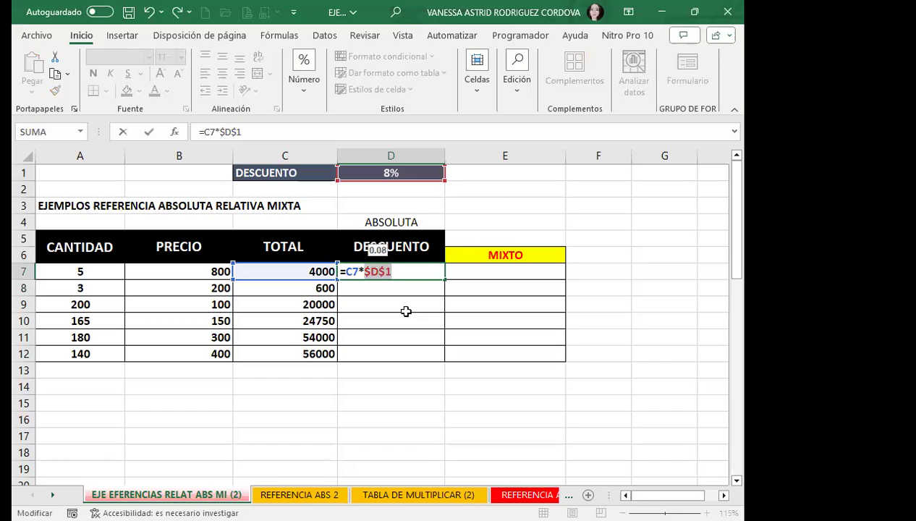
key("F4")
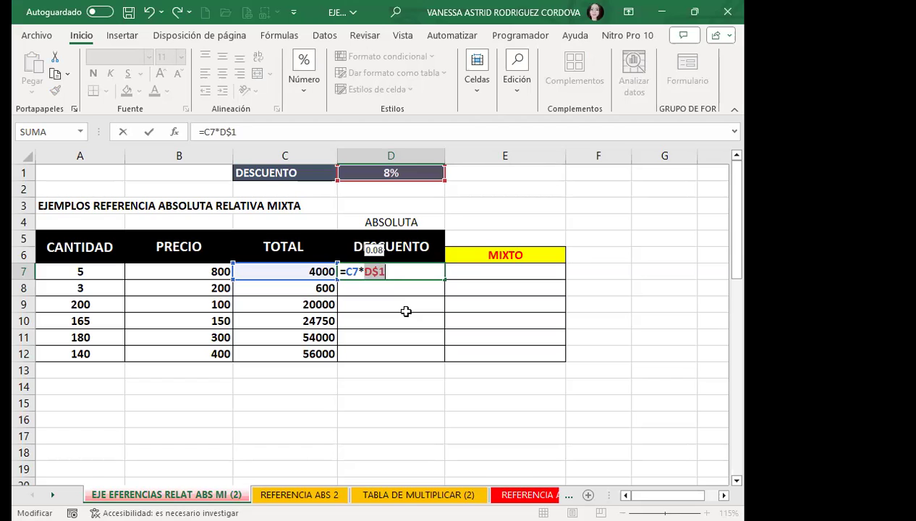
key("F4")
key("F4")
key("F4")
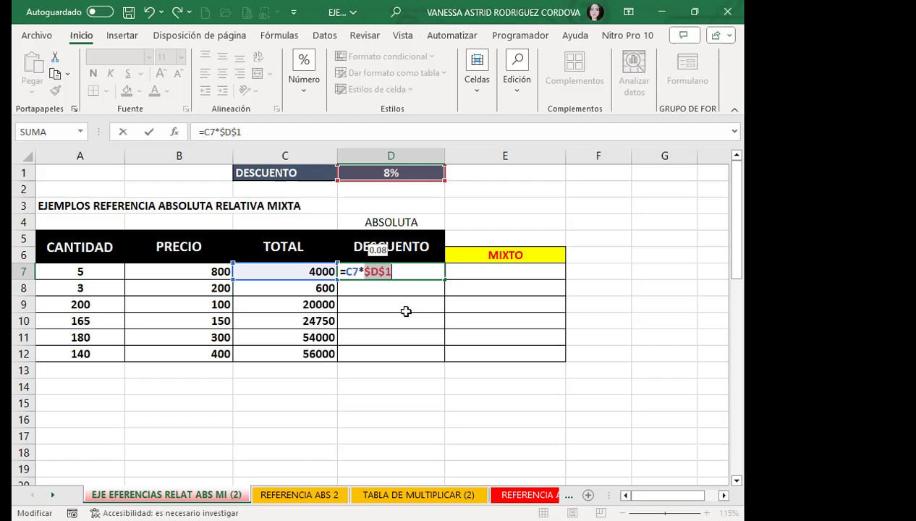
Enter the D7 formula =C7*$D$1 and fill it down through D12.
key("Return")
left_click(399, 270)
left_click_drag(445, 279, 439, 360)
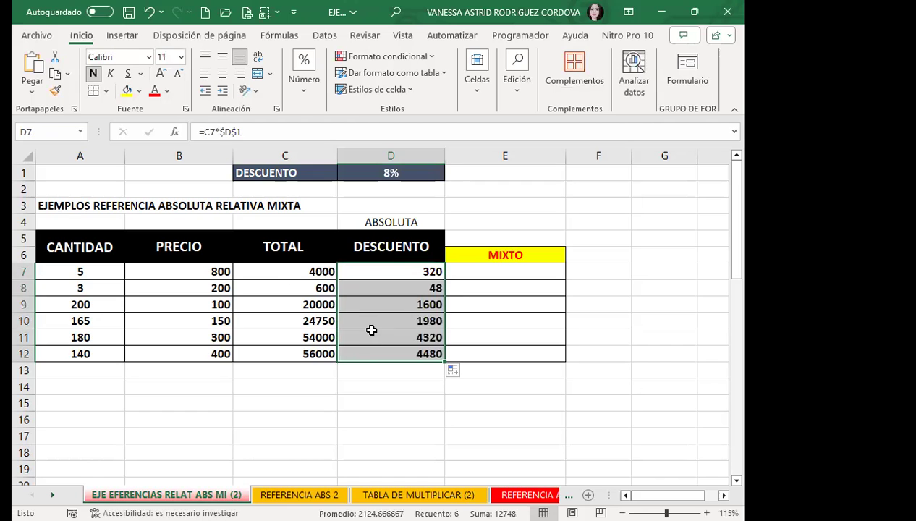
Examine the references in the DESCUENTO formulas from D7 to D12.
left_click(361, 272)
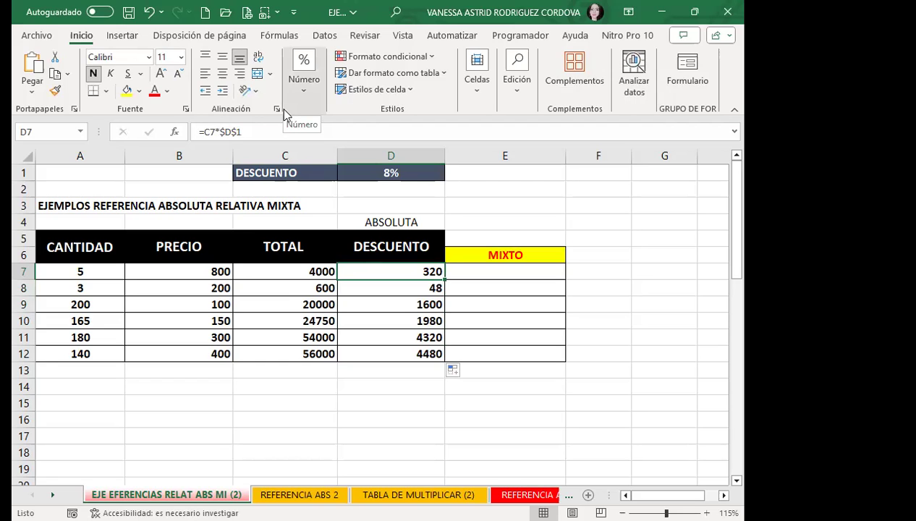
key("Down")
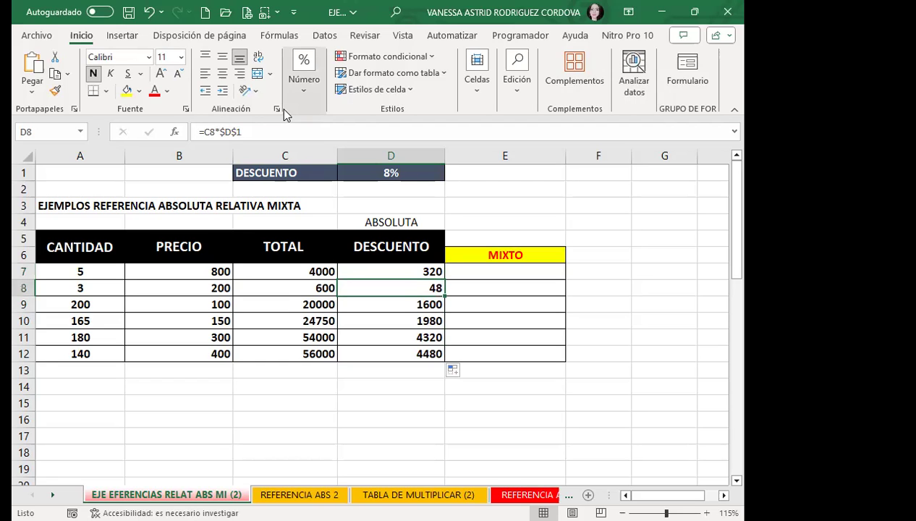
key("Down")
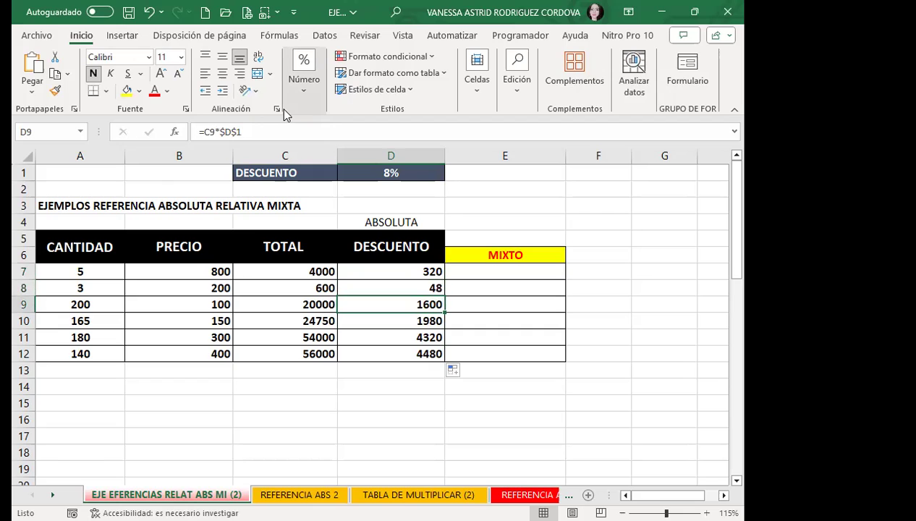
key("Down")
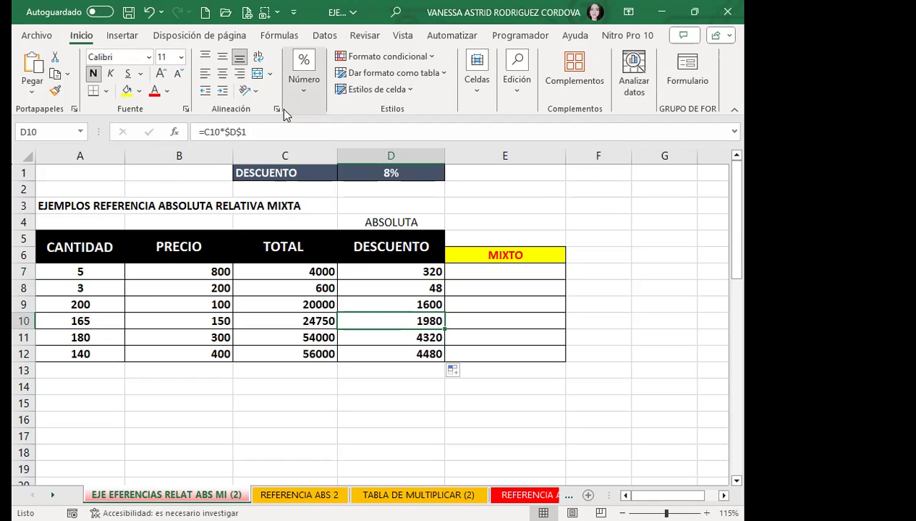
key("Down")
key("Down")
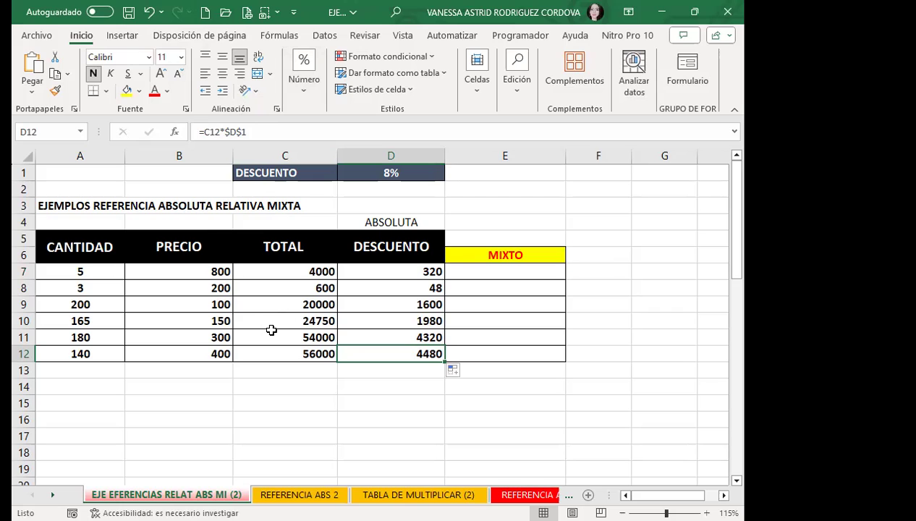
Repeat the fill of the D7 formula down through D12 and reselect D7.
left_click(367, 271)
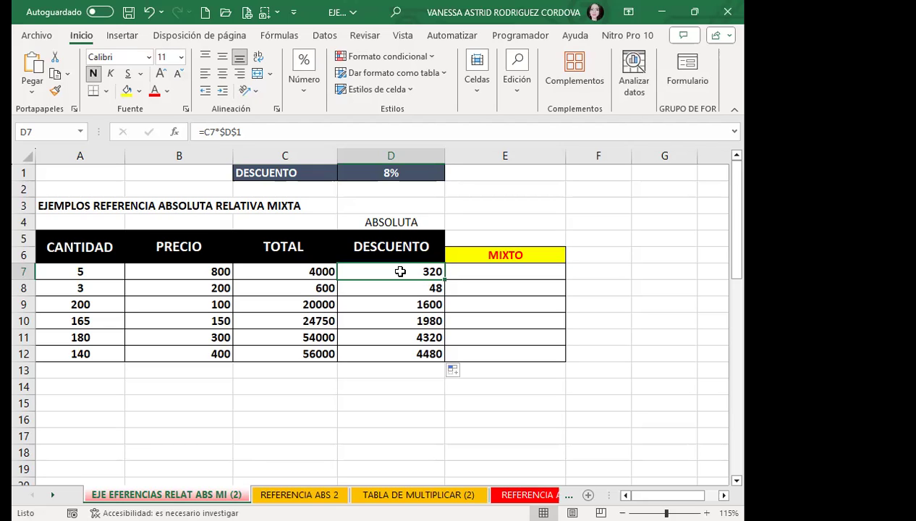
left_click_drag(445, 279, 440, 361)
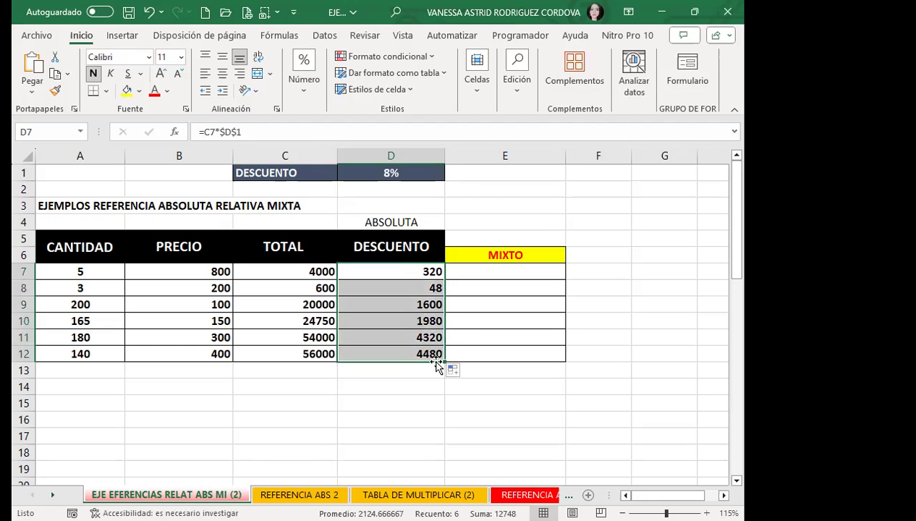
left_click(399, 269)
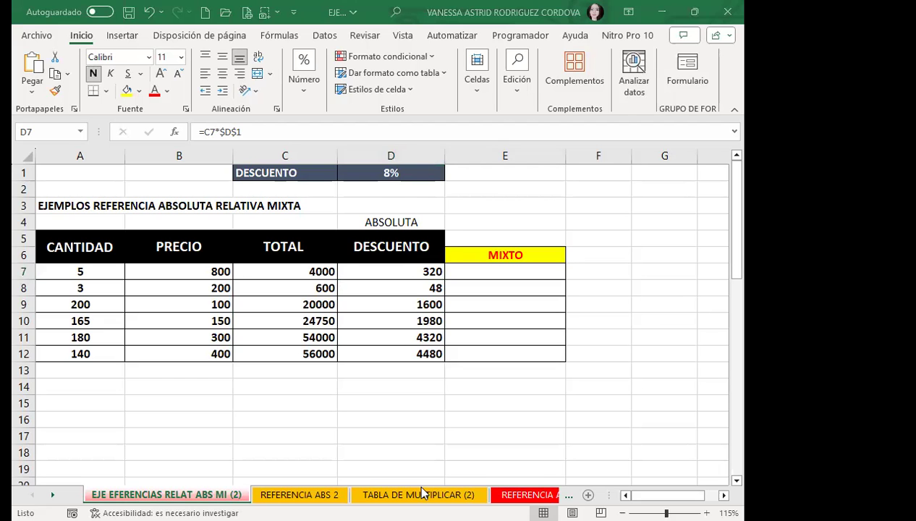
Switch to the PowerPoint presentation and view the slide "Referencia Mixta".
key("alt+Tab")
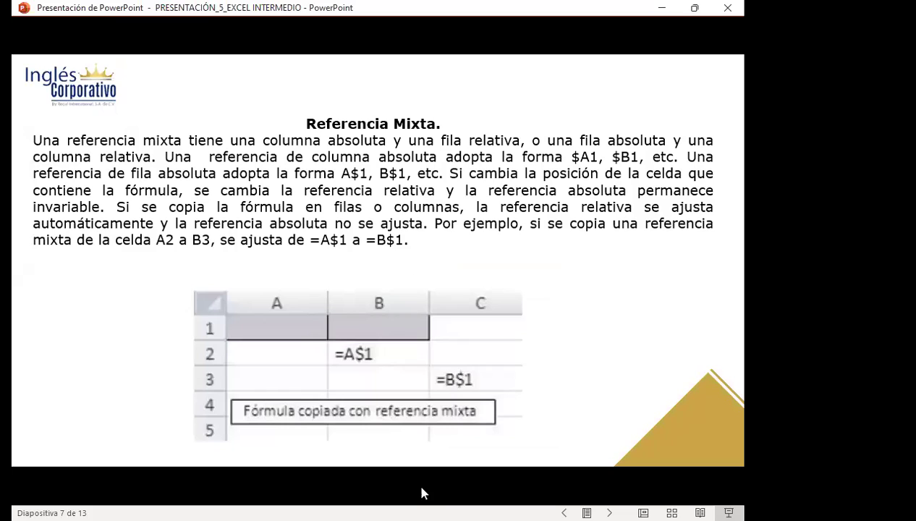
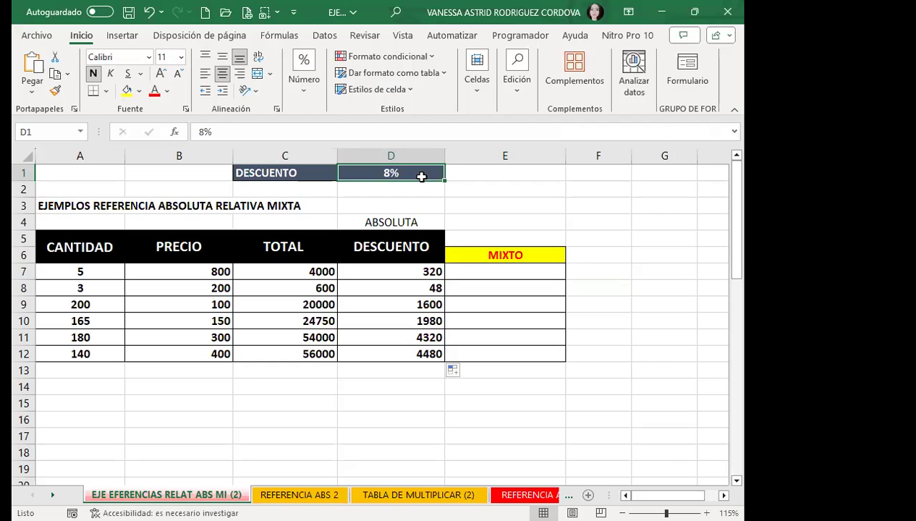
In the Excel sheet, enter =C7*D$1 in the MIXTO cell E7 and fill it down through E12.
left_click(473, 272)
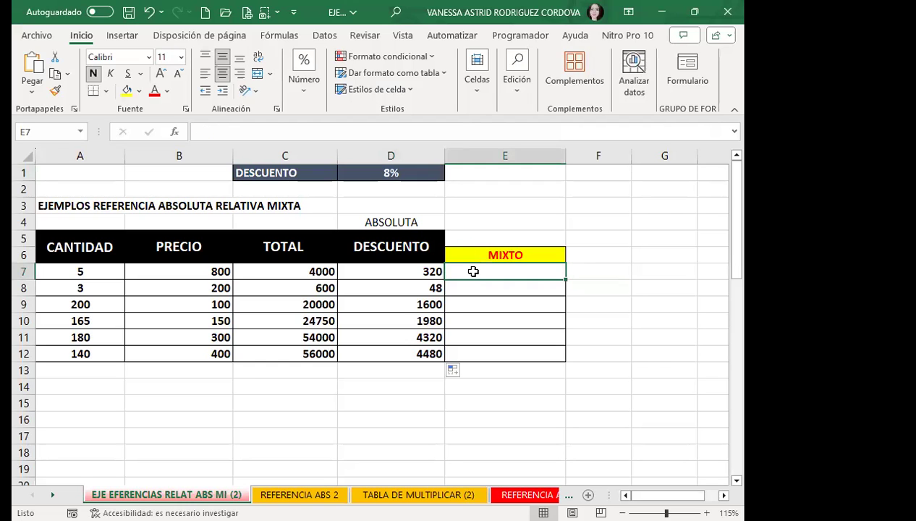
type("=")
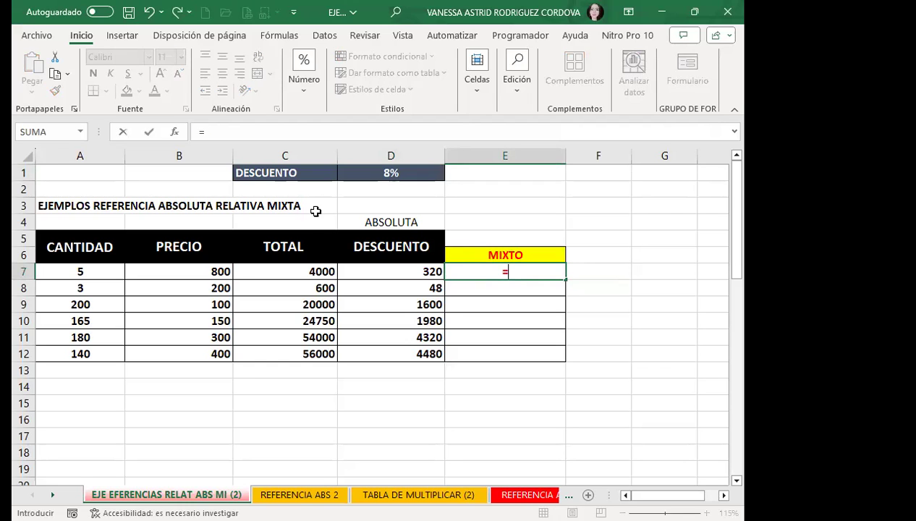
left_click(282, 268)
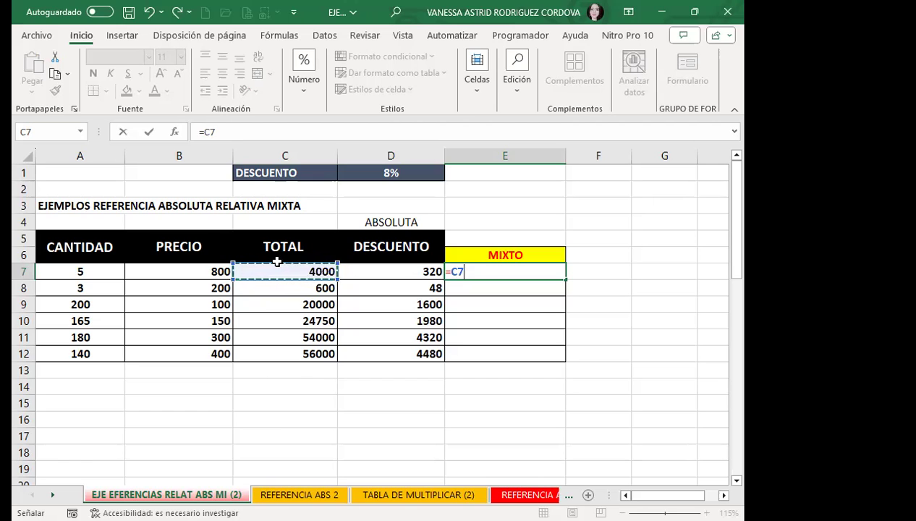
type("*")
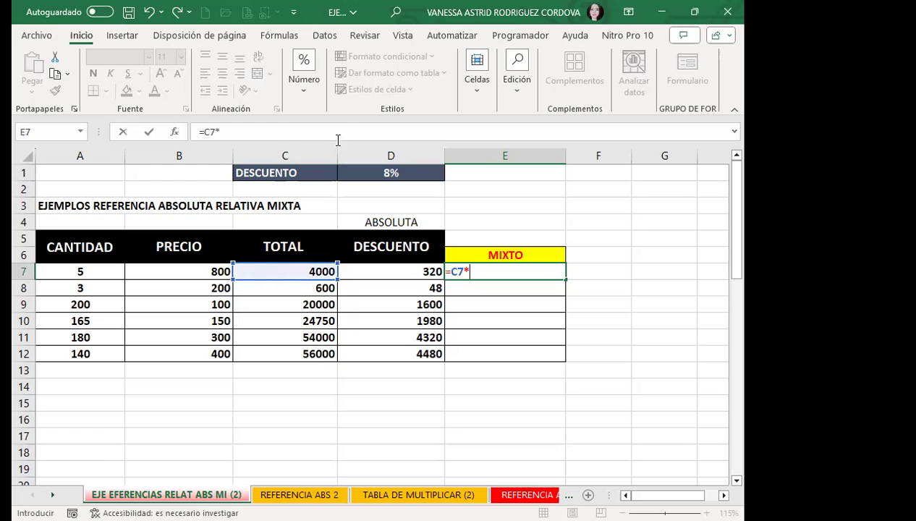
left_click(349, 177)
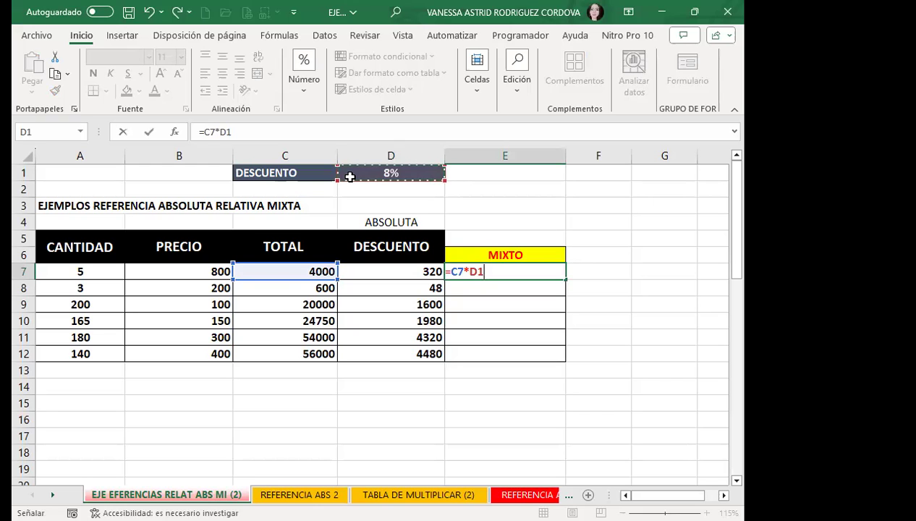
key("F4")
key("F4")
key("Return")
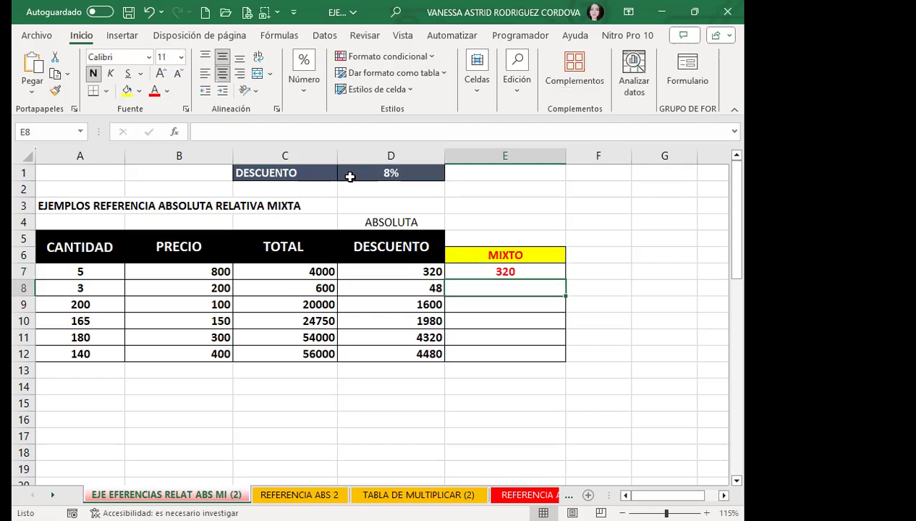
left_click(469, 272)
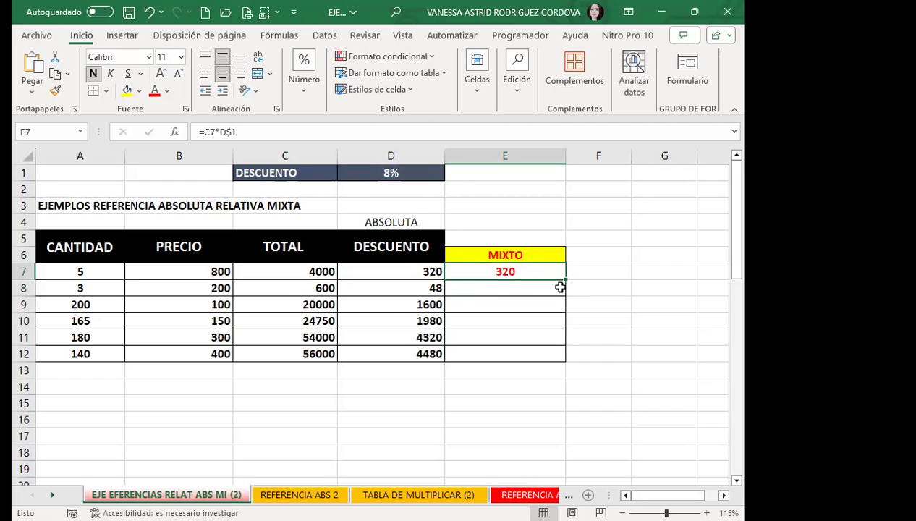
left_click_drag(565, 280, 563, 360)
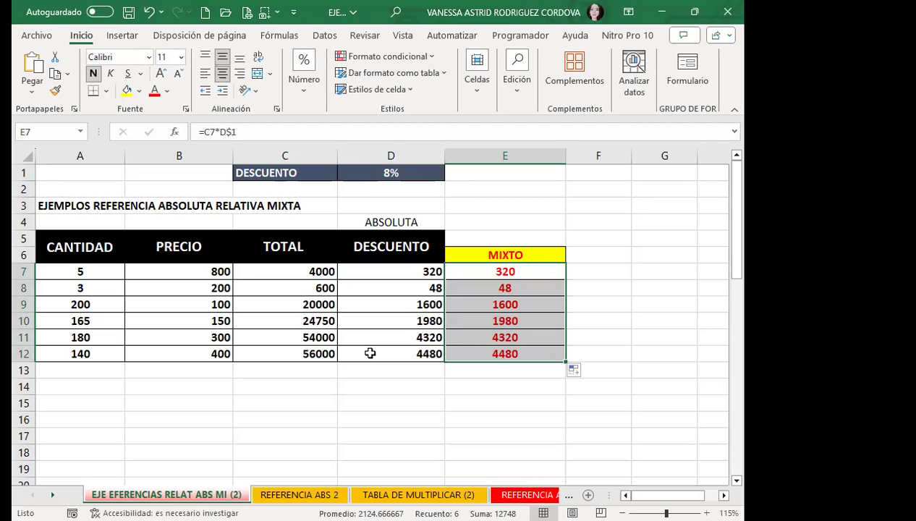
Change the MIXTO formula in E7 to =$C7*D$1, fixing the column of the TOTAL reference.
left_click_drag(491, 274, 491, 270)
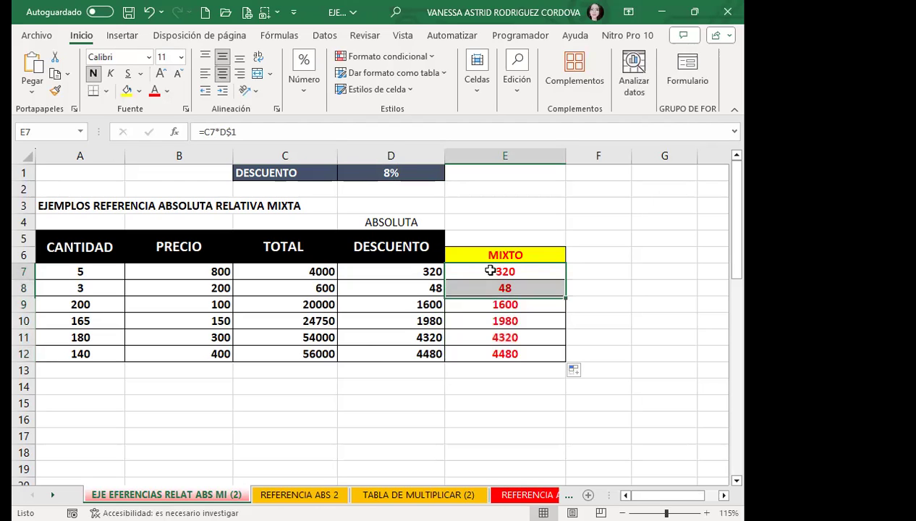
double_click(490, 271)
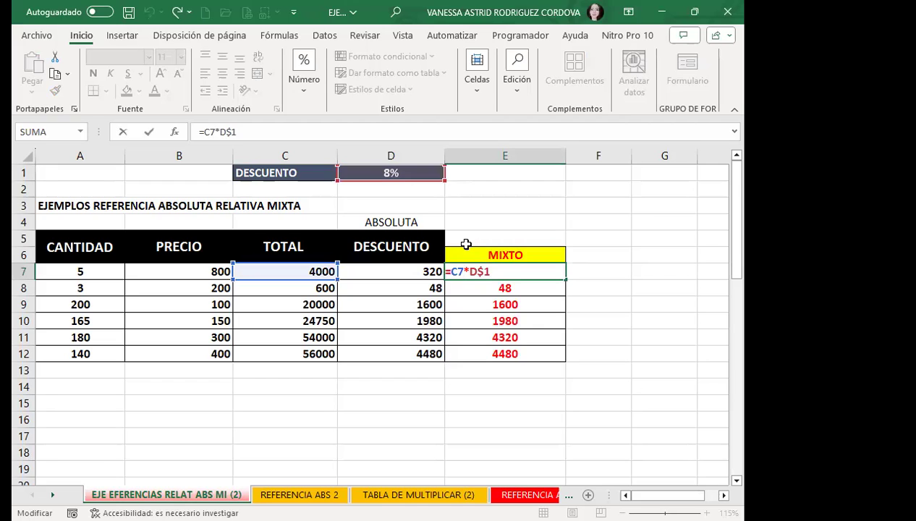
key("F4")
key("F4")
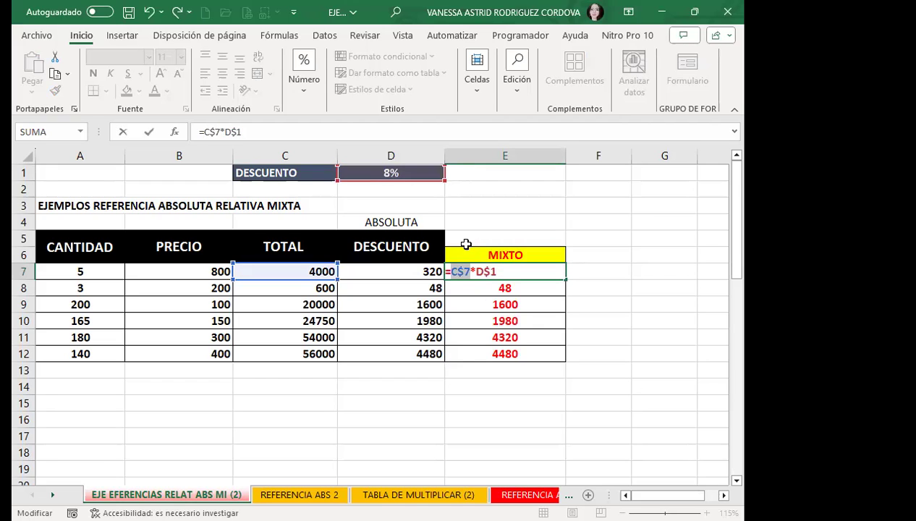
key("F4")
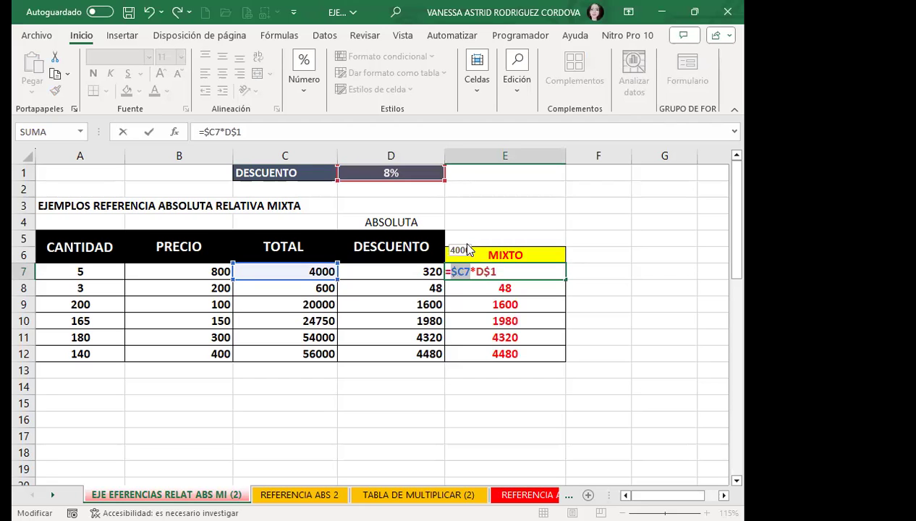
key("Return")
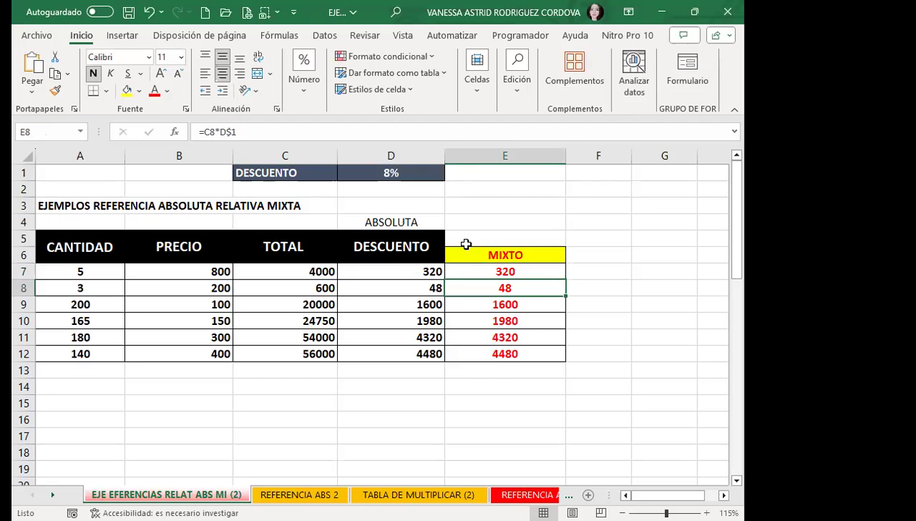
Fill the MIXTO formula in E7 down through E12 and reselect E7.
left_click(527, 269)
left_click_drag(565, 279, 562, 353)
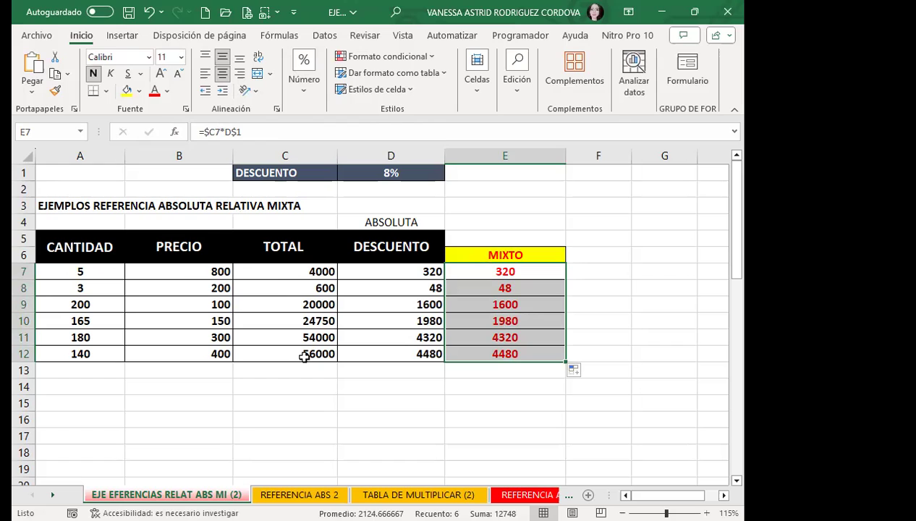
left_click(472, 350)
left_click(463, 279)
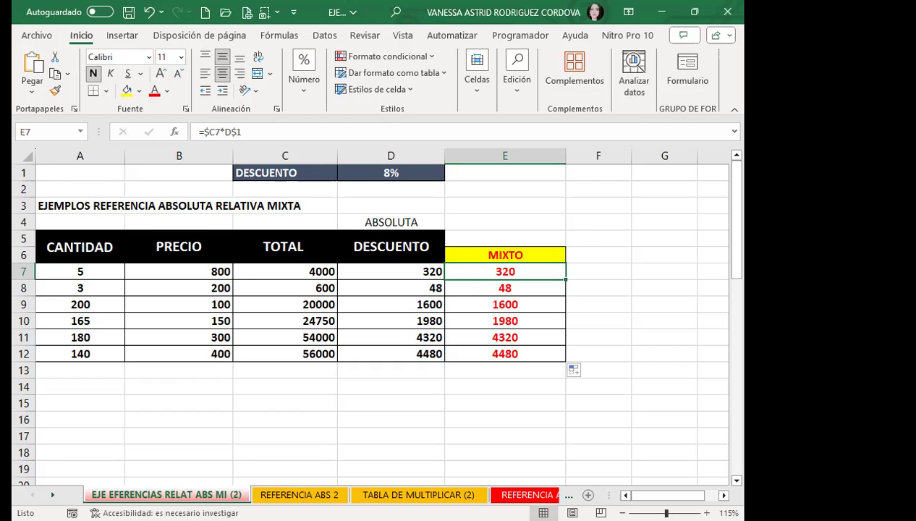
On the REFERENCIA ABS 2 sheet, enter =C8*C$5 in the IVA cell C9, fixing the row of the IVA rate.
left_click(299, 495)
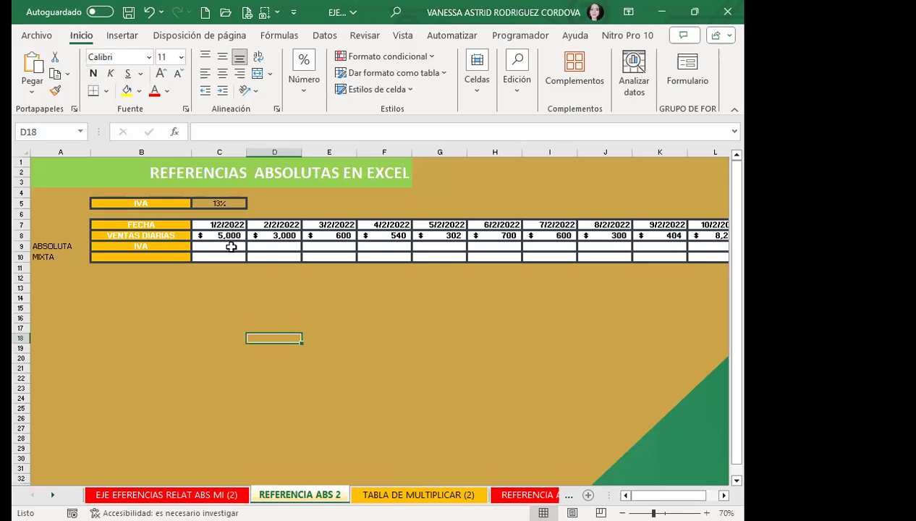
left_click(229, 246)
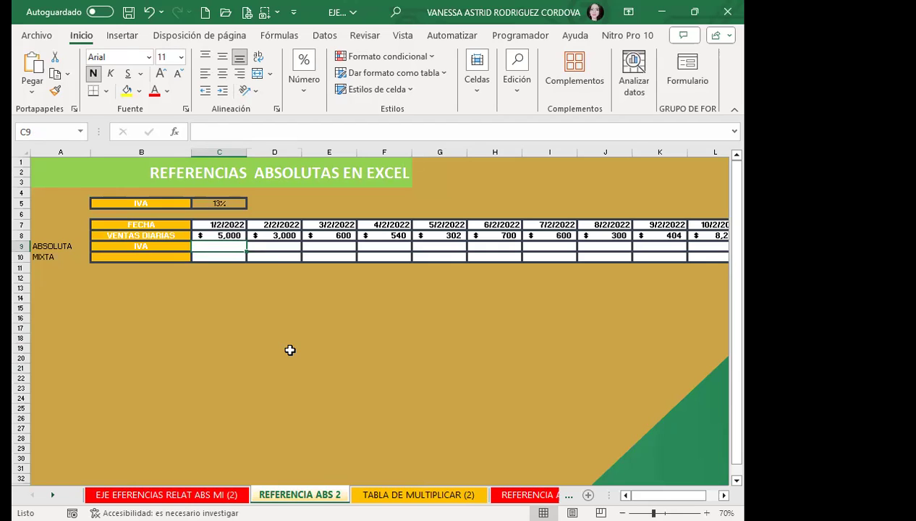
type("=")
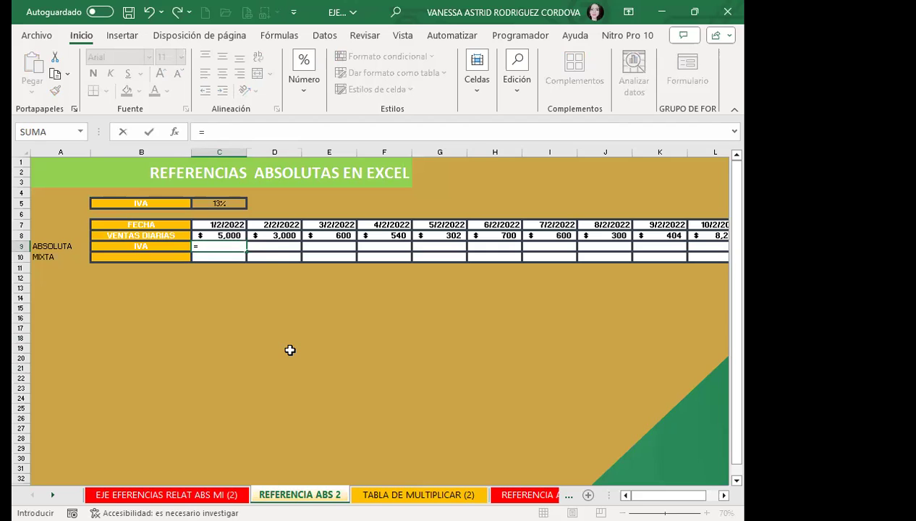
left_click(230, 232)
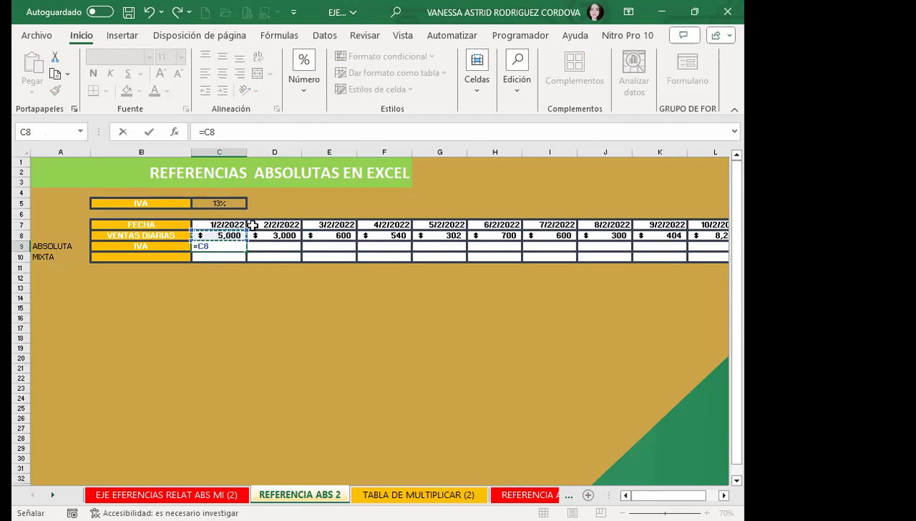
type("*")
left_click(233, 203)
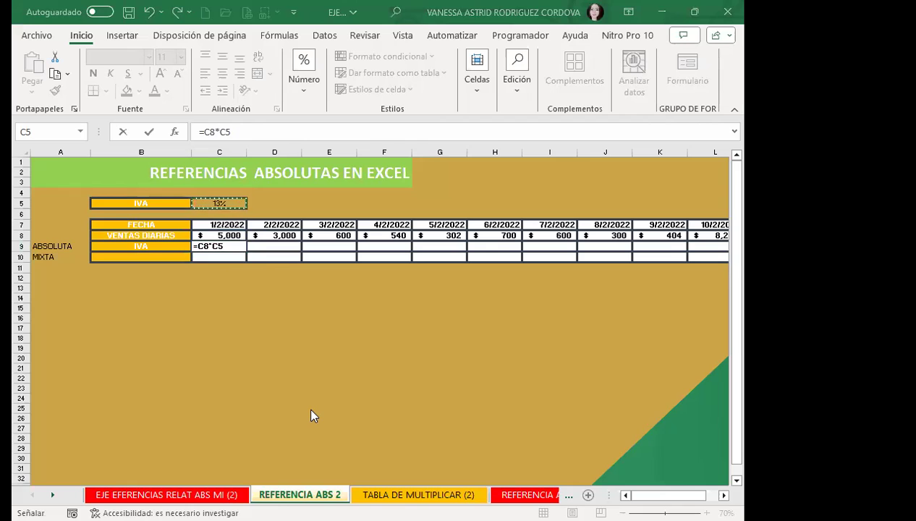
left_click(225, 246)
key("F4")
key("F4")
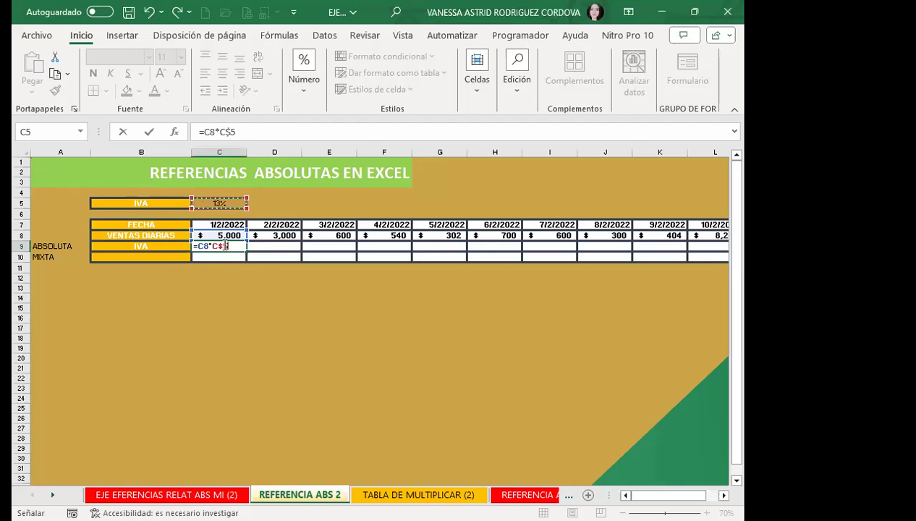
key("Return")
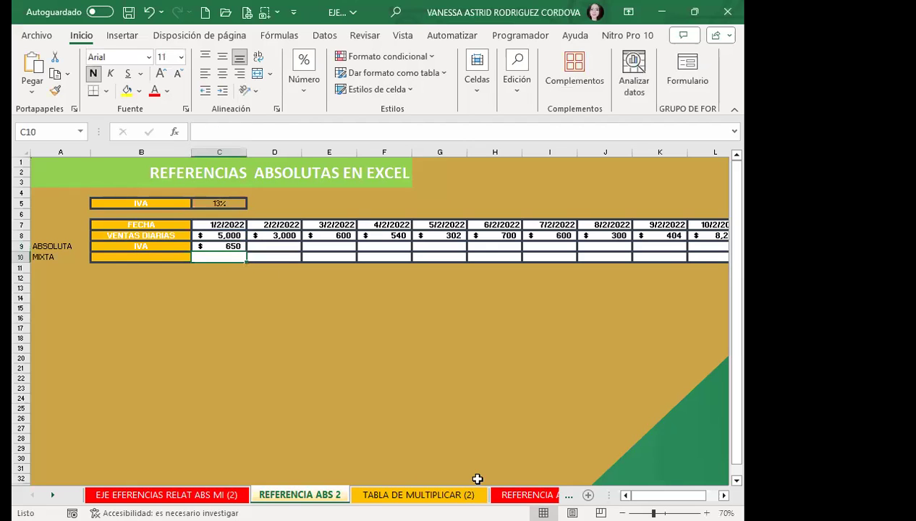
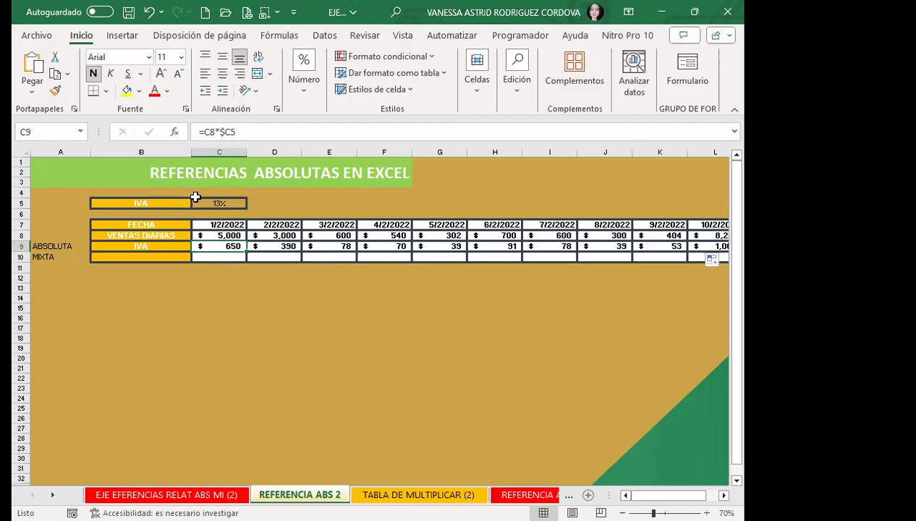
Inspect the IVA formulas in D9, E9 and C9 to compare their references.
left_click(260, 245)
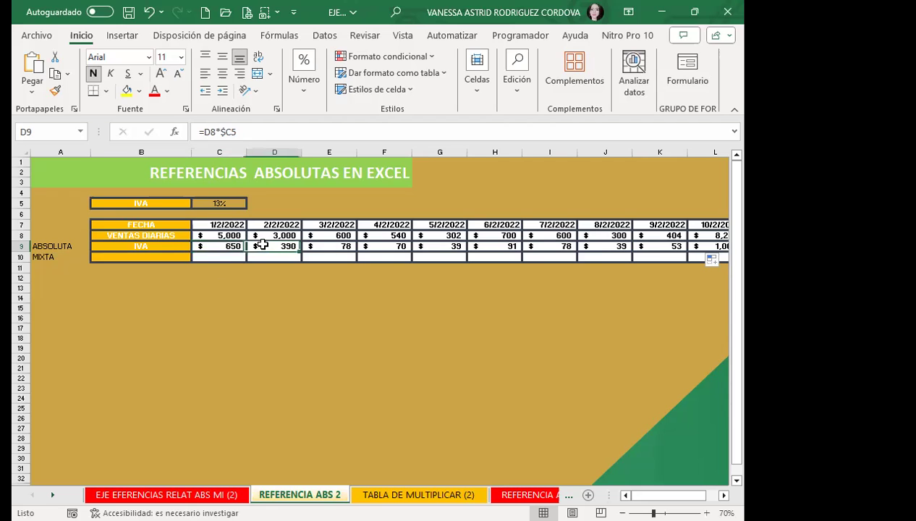
left_click(334, 250)
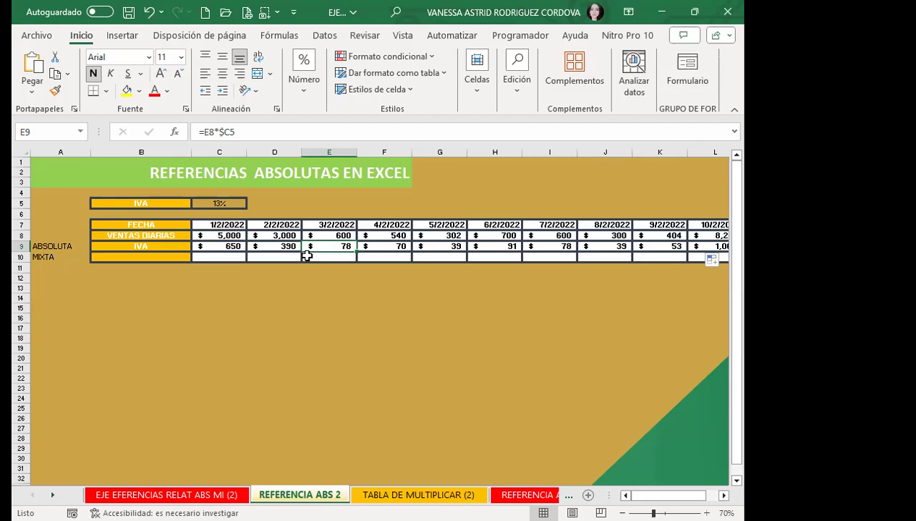
left_click(221, 249)
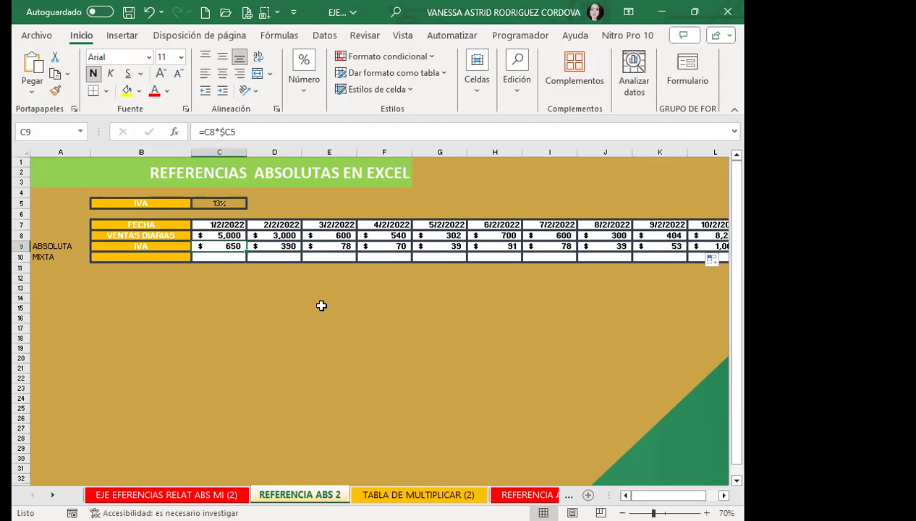
On the TABLA DE MULTIPLICAR (2) sheet, enter =B1*A2 in B2 with relative references.
key("ctrl+Page_Down")
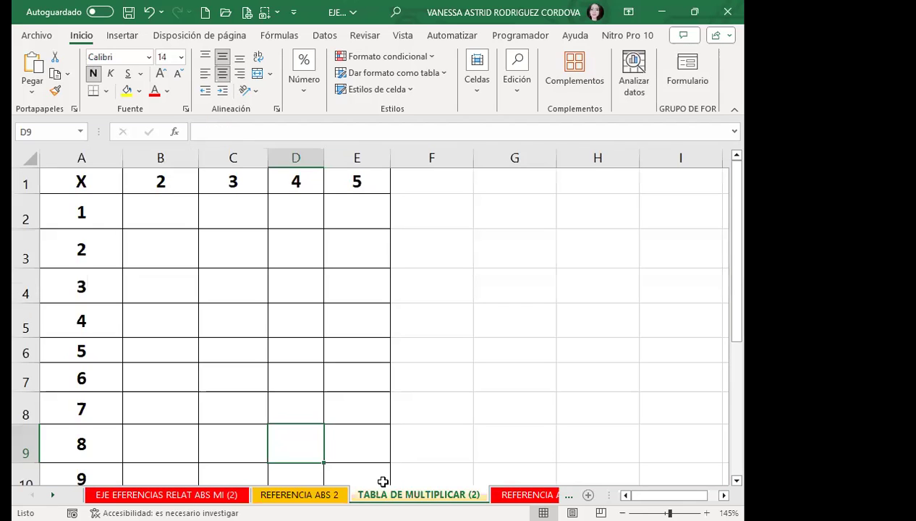
left_click(168, 202)
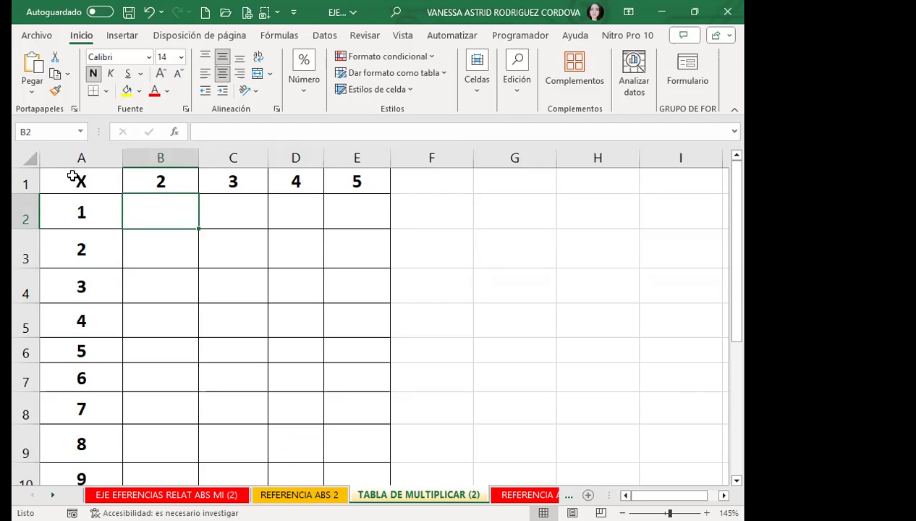
scroll(97, 217, "down", 3)
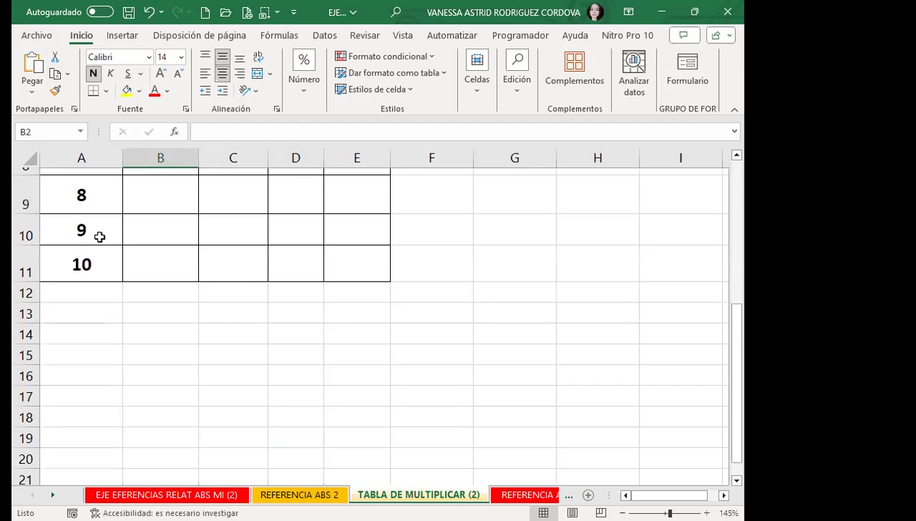
left_click(66, 214)
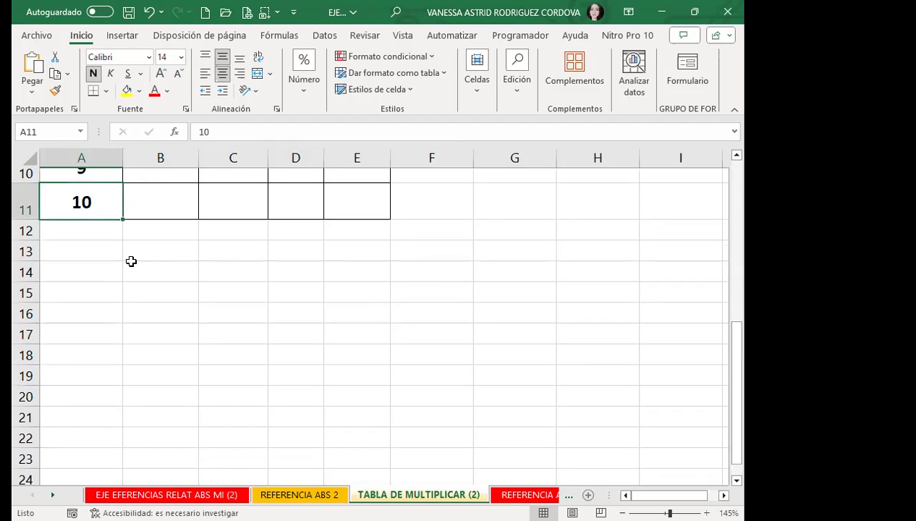
scroll(102, 240, "up", 1)
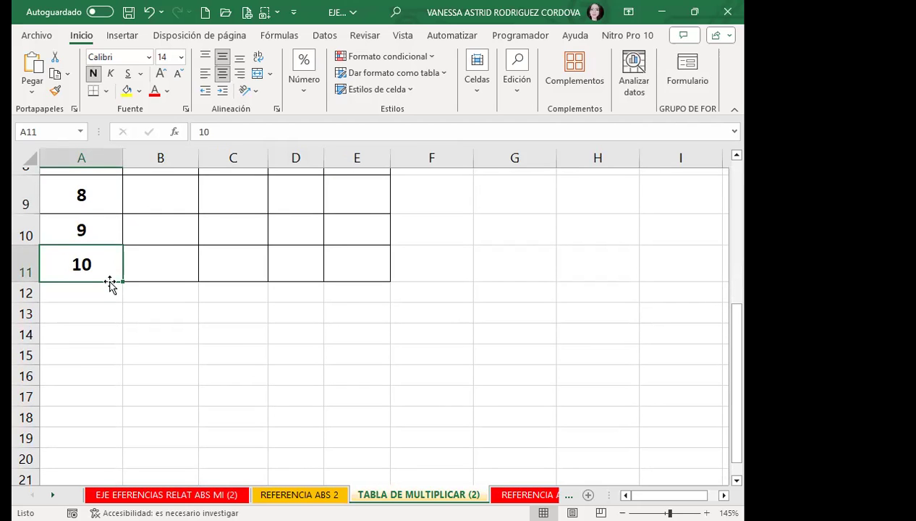
scroll(112, 272, "up", 3)
left_click(157, 207)
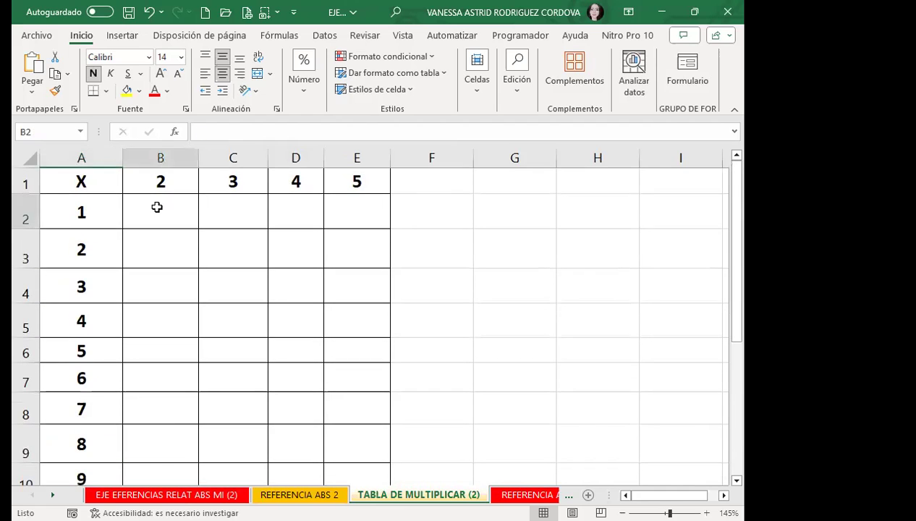
type("=")
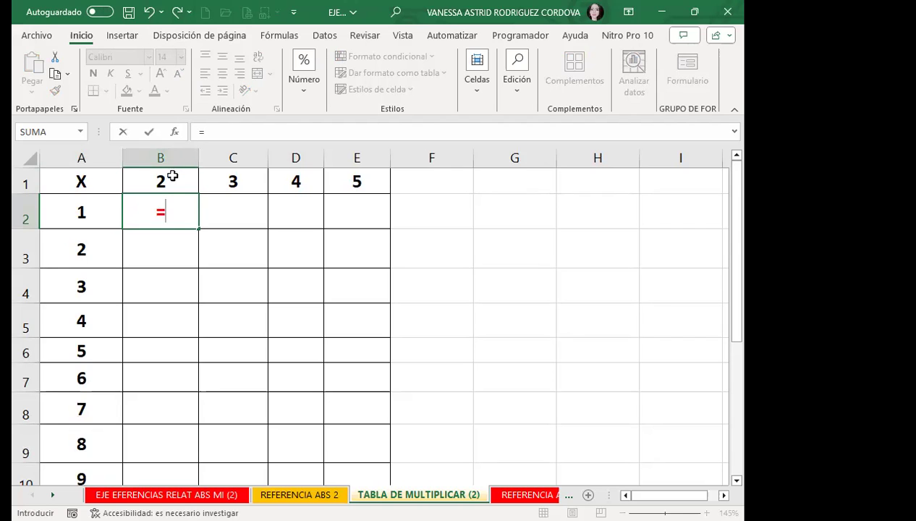
left_click(173, 176)
type("*")
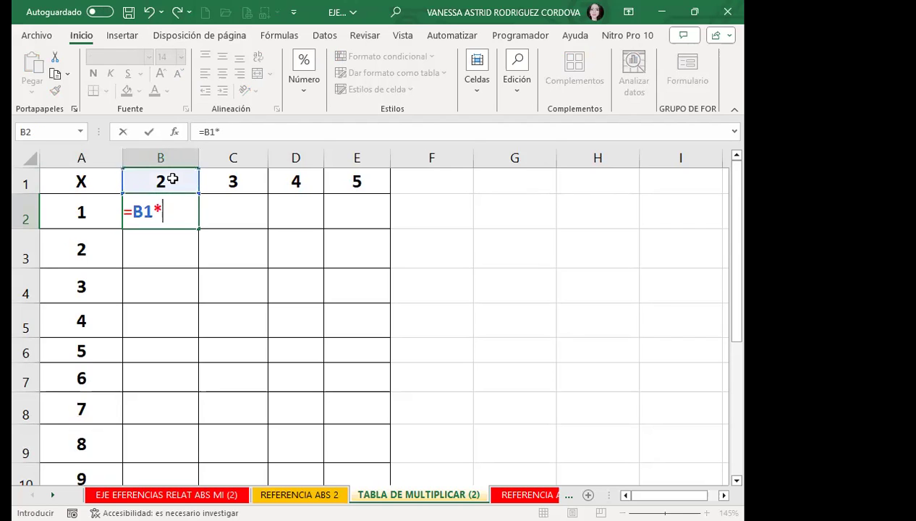
left_click(88, 209)
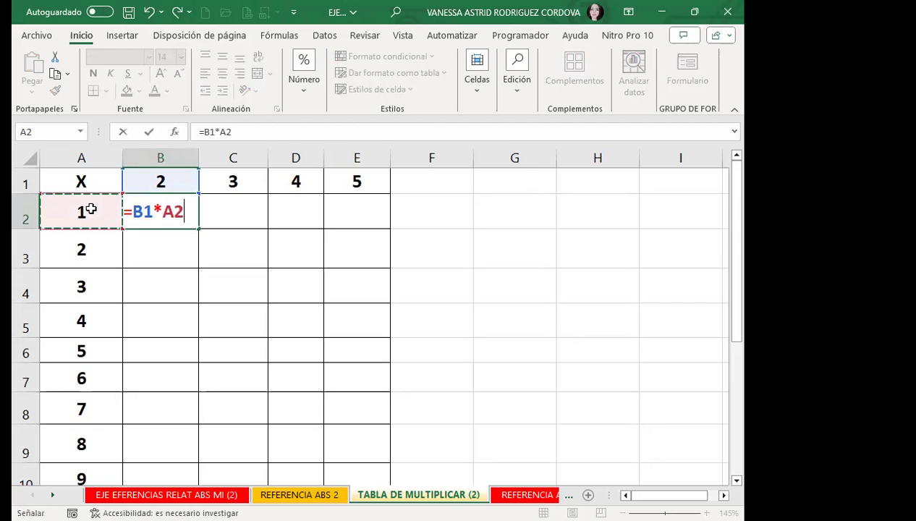
key("Return")
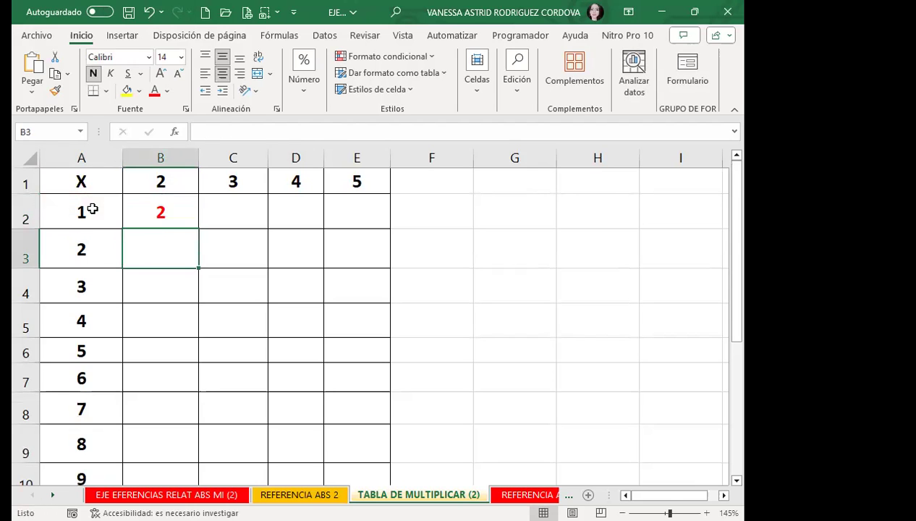
Try filling the relative formula in B2 down through B11.
left_click(147, 211)
left_click_drag(199, 228, 182, 320)
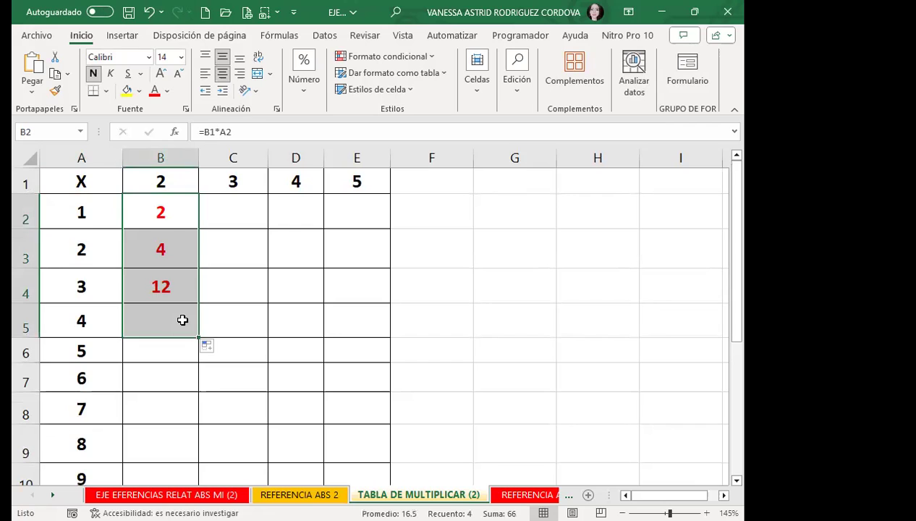
scroll(191, 274, "down", 1)
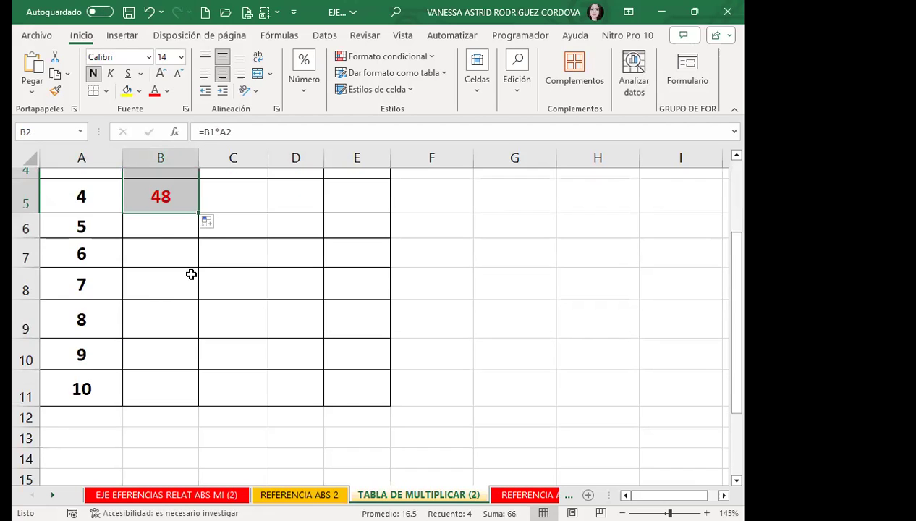
left_click_drag(198, 214, 198, 391)
scroll(180, 358, "up", 1)
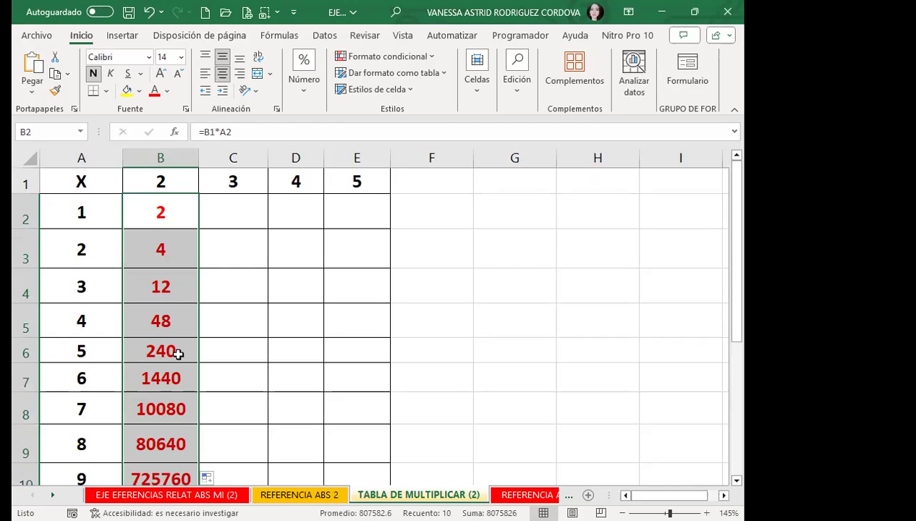
Undo the last fill in column B and clear the copied formulas in B3:B5.
key("ctrl+z")
left_click_drag(174, 249, 169, 316)
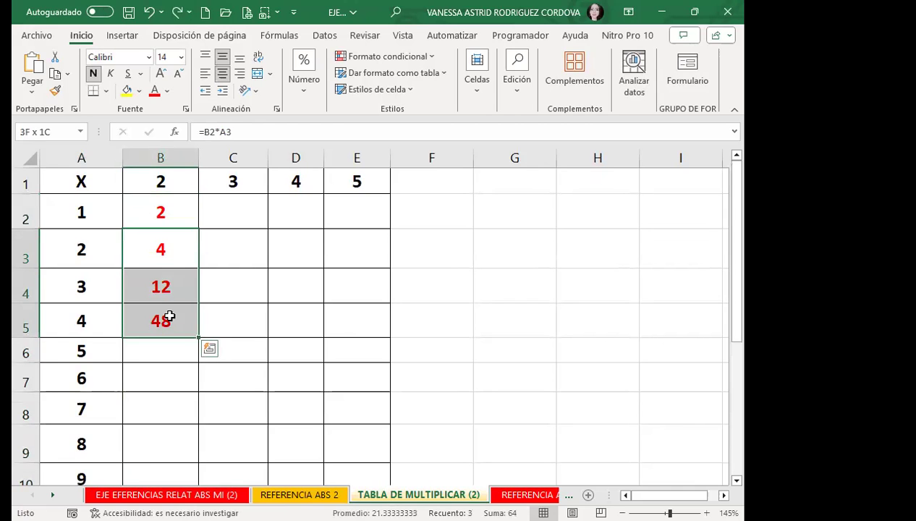
key("Delete")
Change the B2 formula to =$B$1*A2, making the B1 reference absolute, and fill it down through B11.
double_click(159, 204)
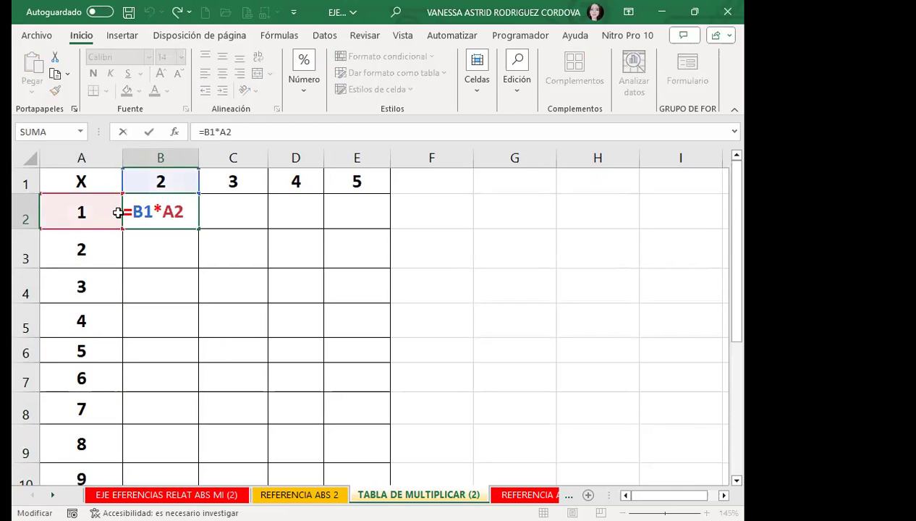
left_click_drag(133, 210, 143, 210)
key("F4")
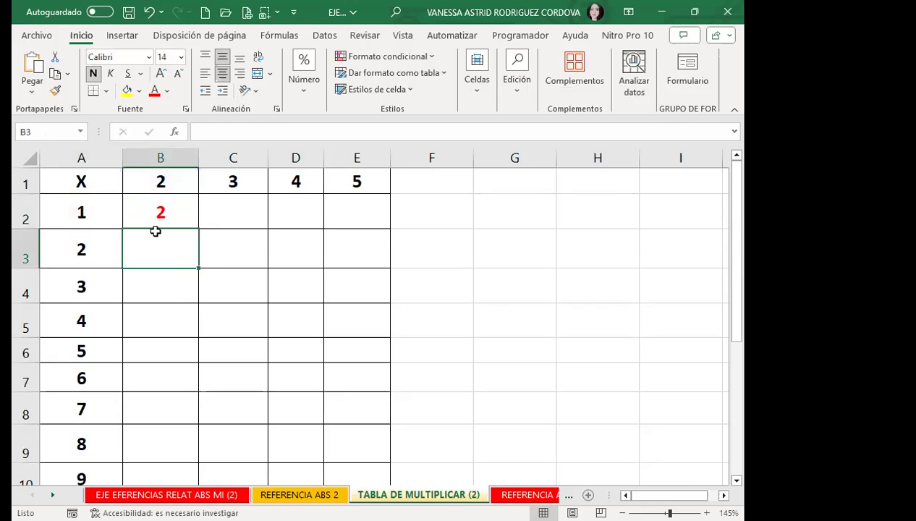
left_click(169, 212)
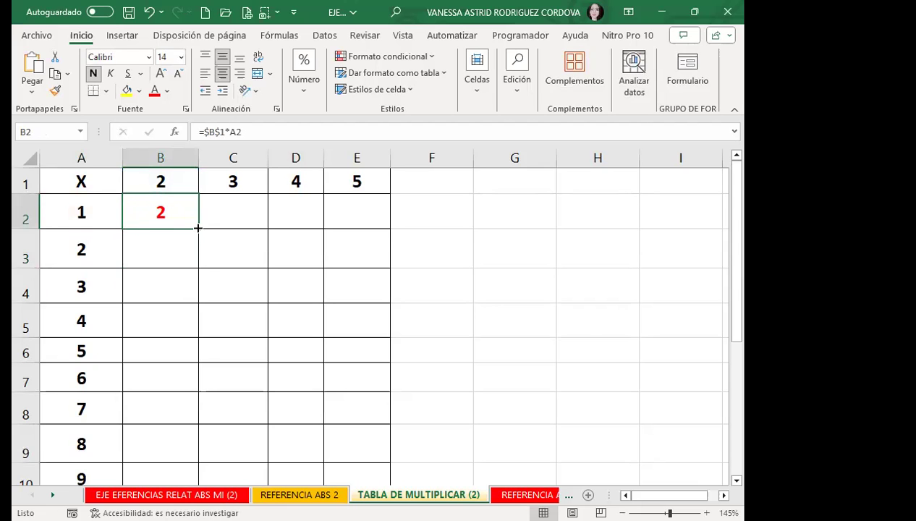
double_click(197, 228)
Check the formula in B11 and review the products in column B against the multipliers in column A.
scroll(168, 239, "down", 2)
left_click(144, 327)
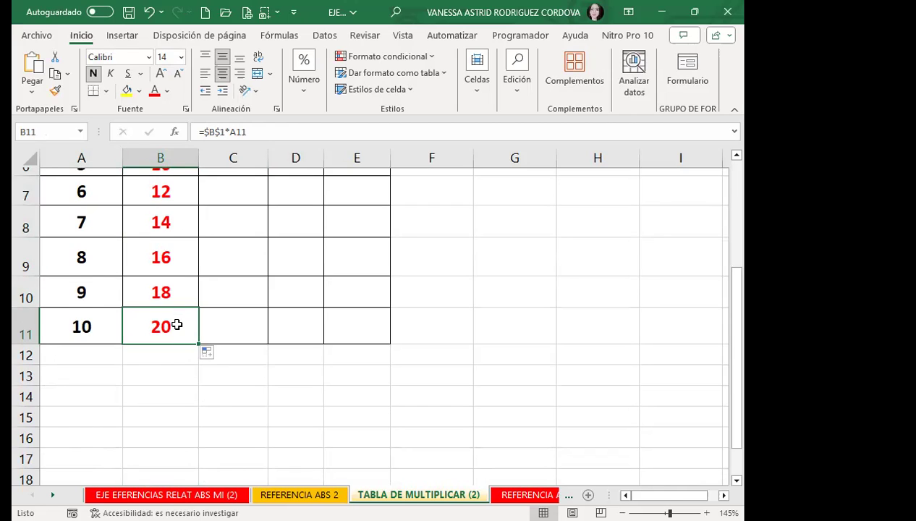
scroll(176, 325, "up", 2)
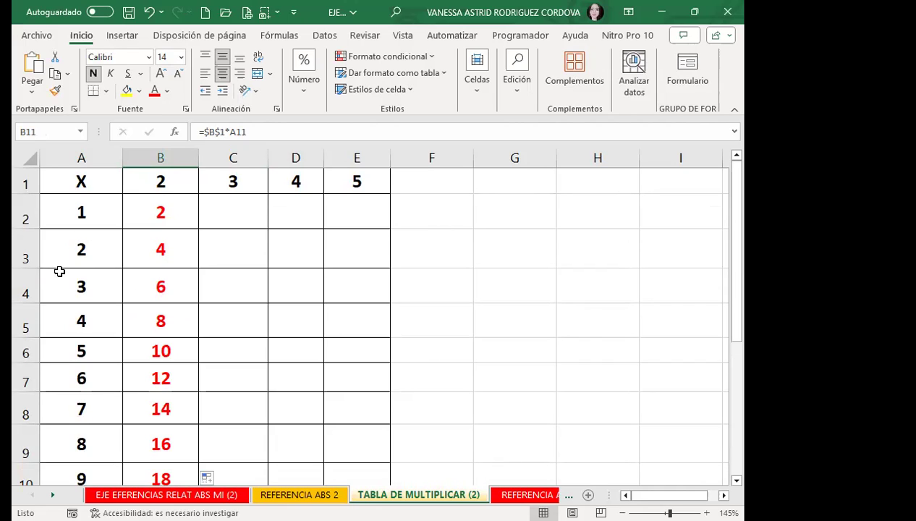
scroll(138, 365, "down", 1)
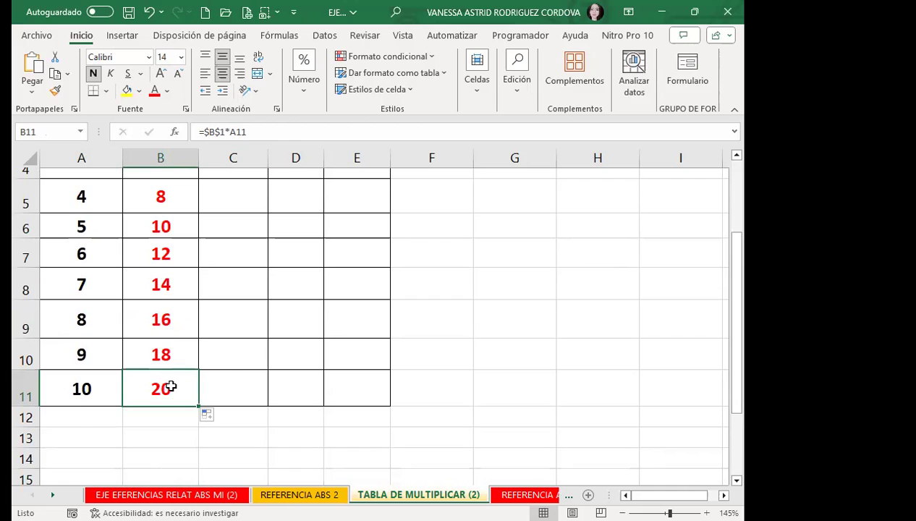
scroll(170, 347, "up", 1)
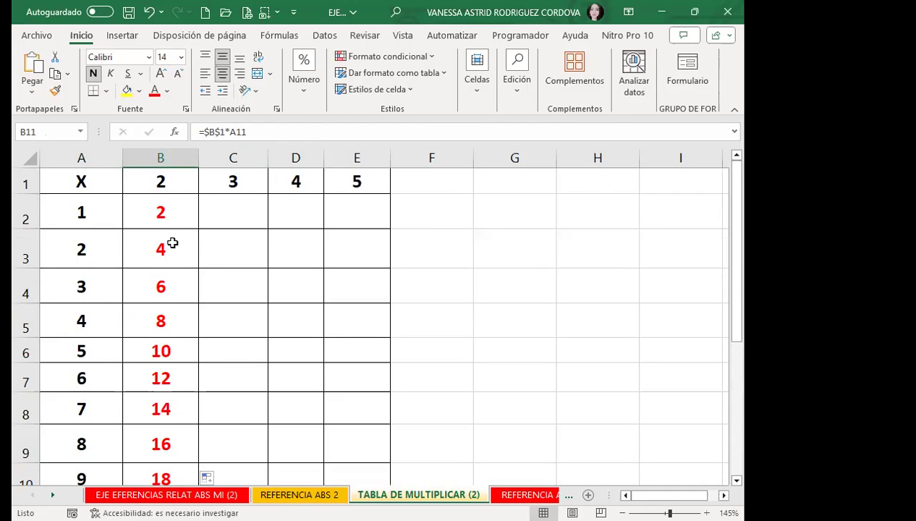
scroll(161, 312, "down", 2)
scroll(256, 311, "up", 2)
Enter the formula =C$1*A2 in C2, locking only the row of the C1 reference.
left_click(244, 214)
type("=")
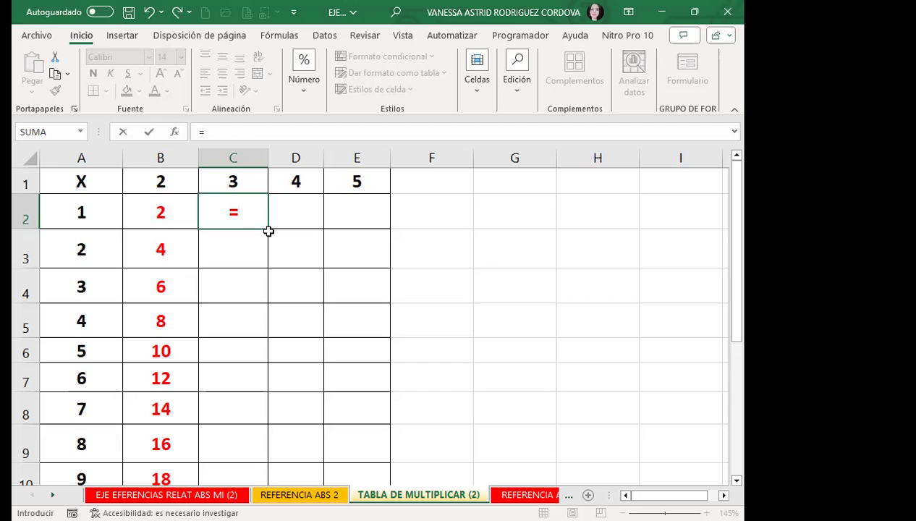
left_click(253, 181)
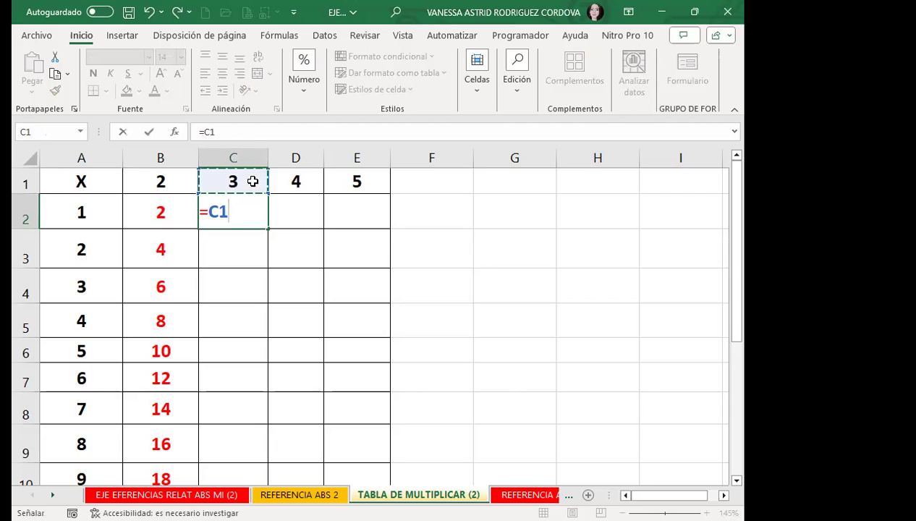
key("F4")
key("F4")
type("*")
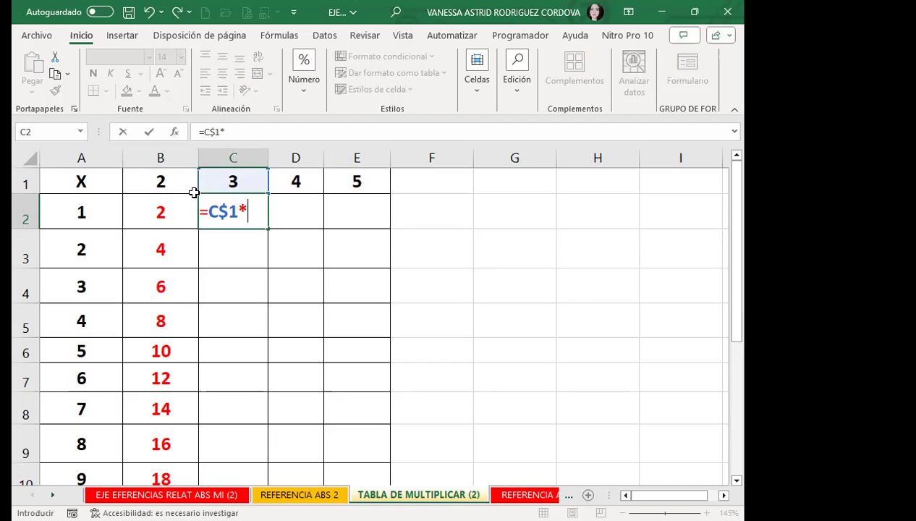
left_click(95, 221)
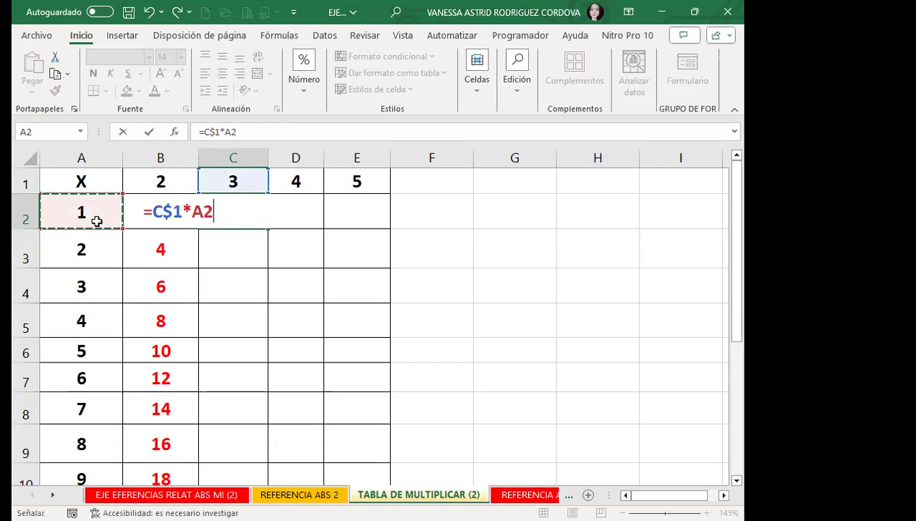
key("Return")
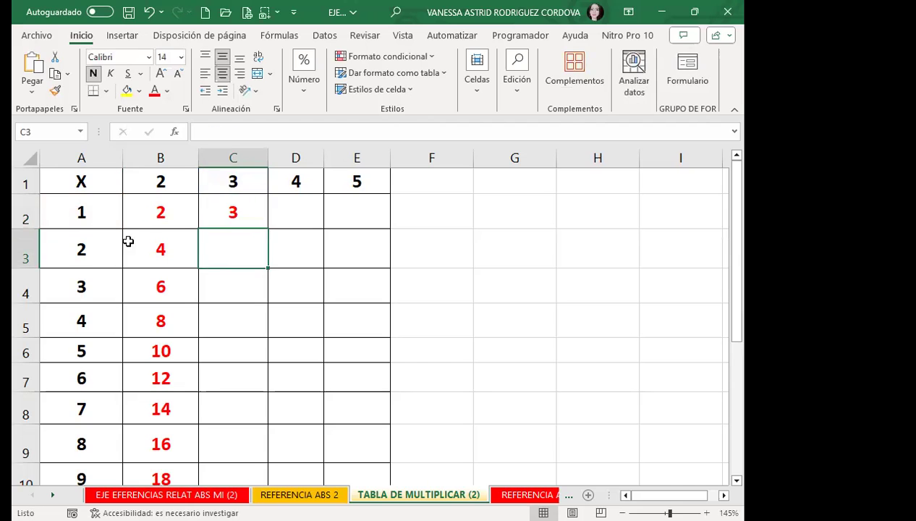
Change the C2 formula to =C$1*$A2, locking the column of the A2 reference.
left_click(250, 218)
double_click(250, 218)
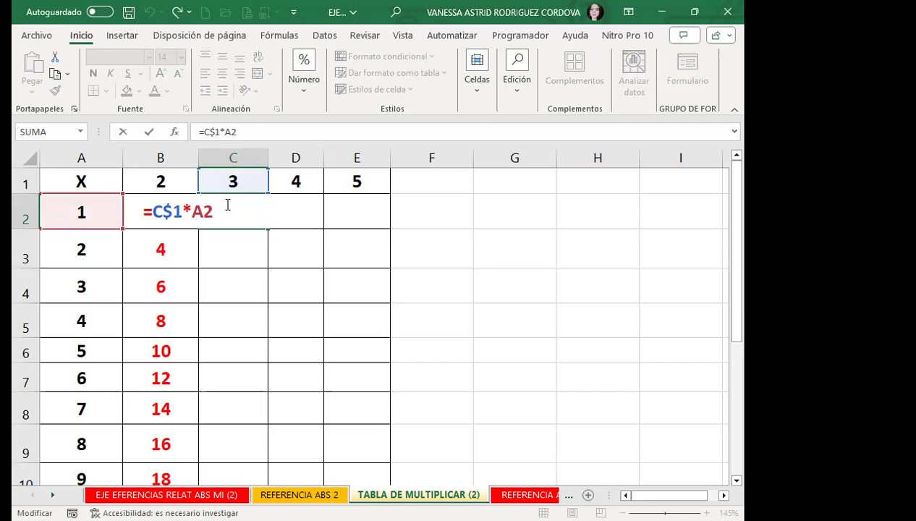
key("ctrl+Return")
key("F5")
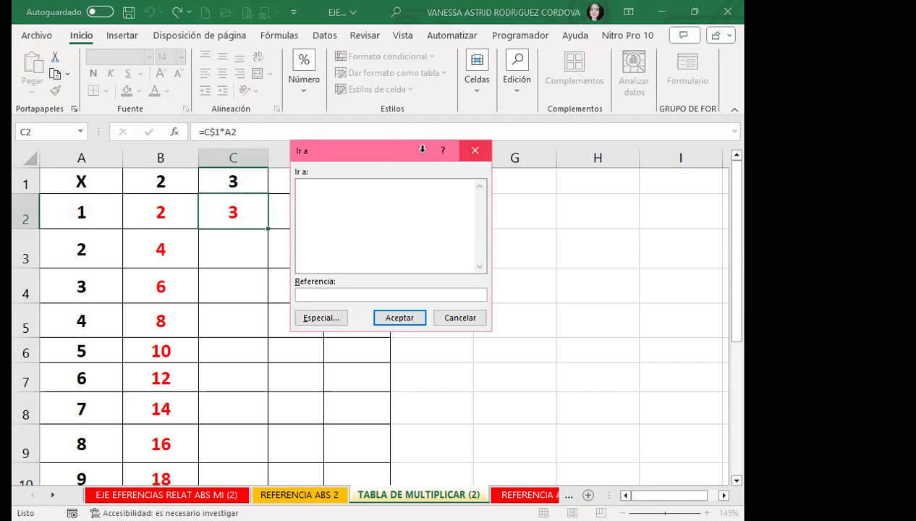
key("Escape")
double_click(245, 207)
key("F4")
key("F4")
key("F4")
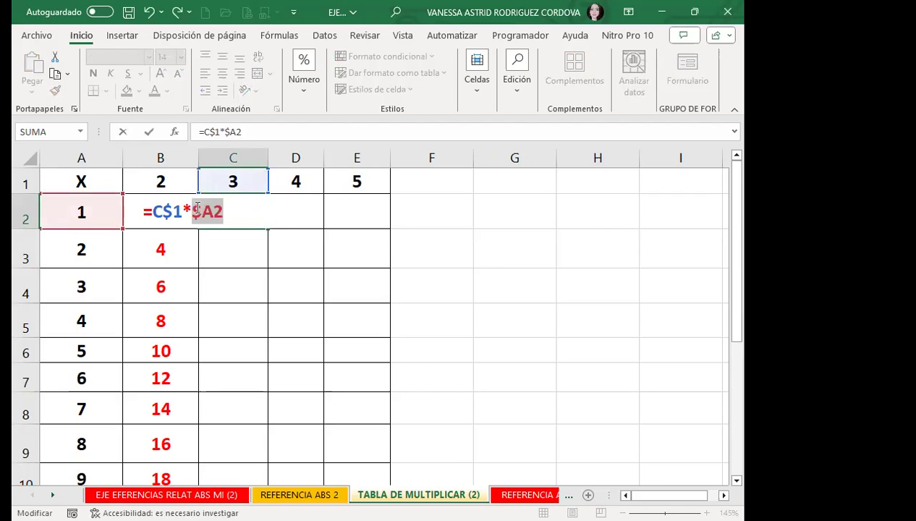
key("Return")
Fill the C2 formula down through C11 and check the formulas in C11, B2 and C2.
left_click(231, 208)
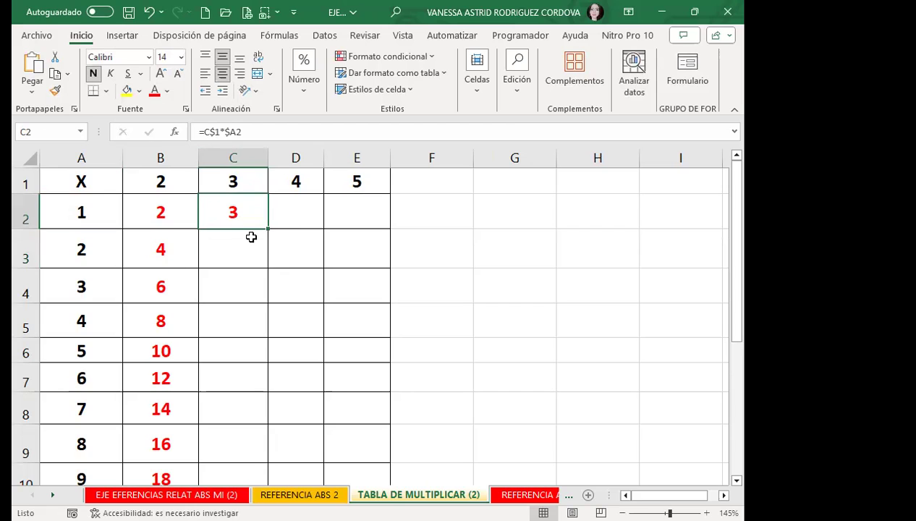
double_click(267, 229)
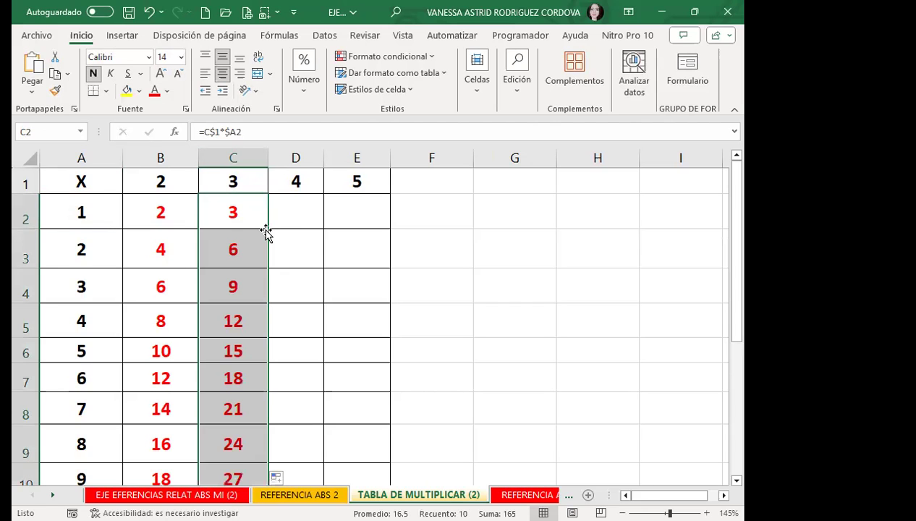
scroll(263, 228, "down", 3)
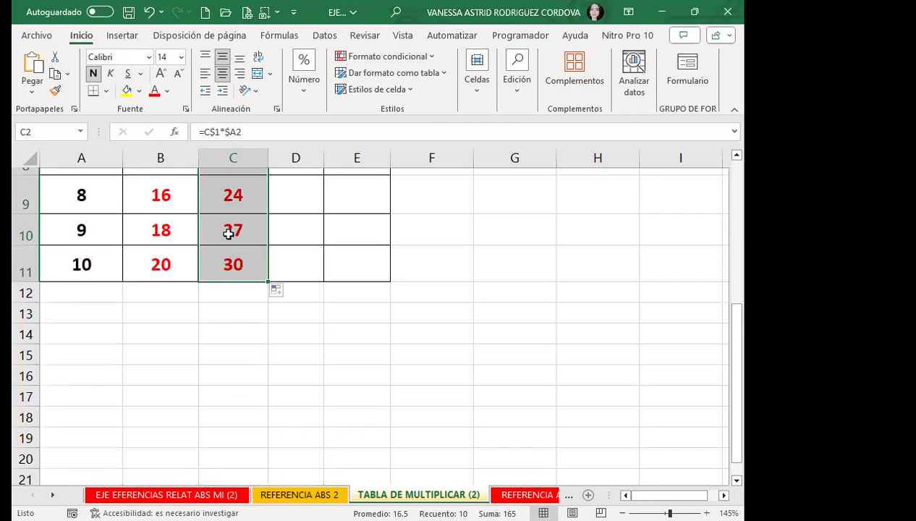
left_click(250, 260)
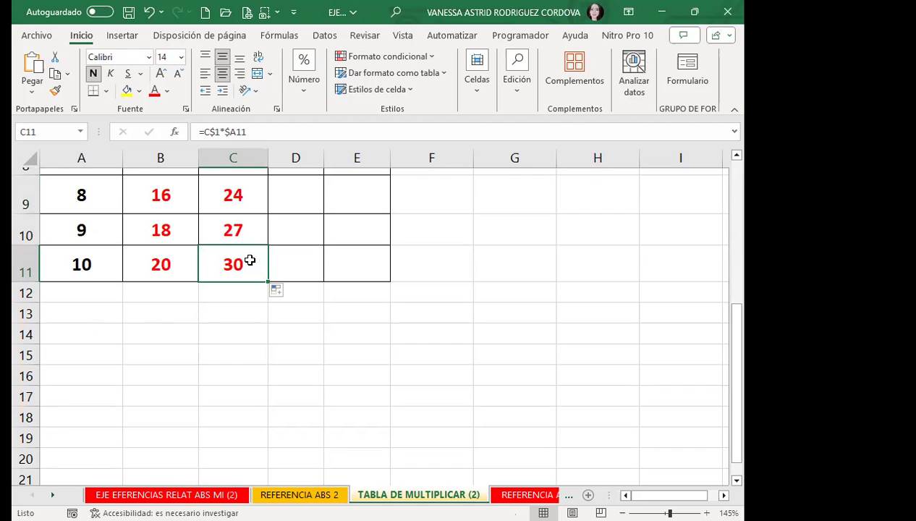
scroll(249, 260, "up", 3)
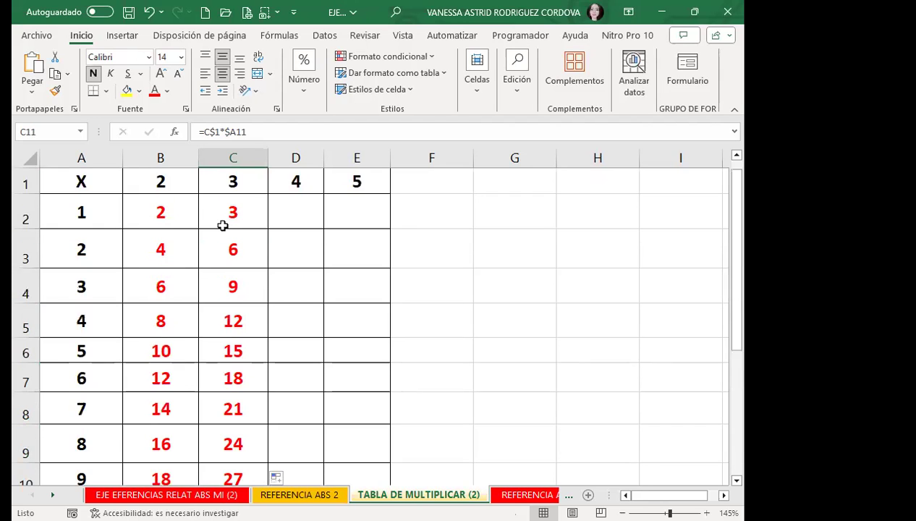
left_click(169, 214)
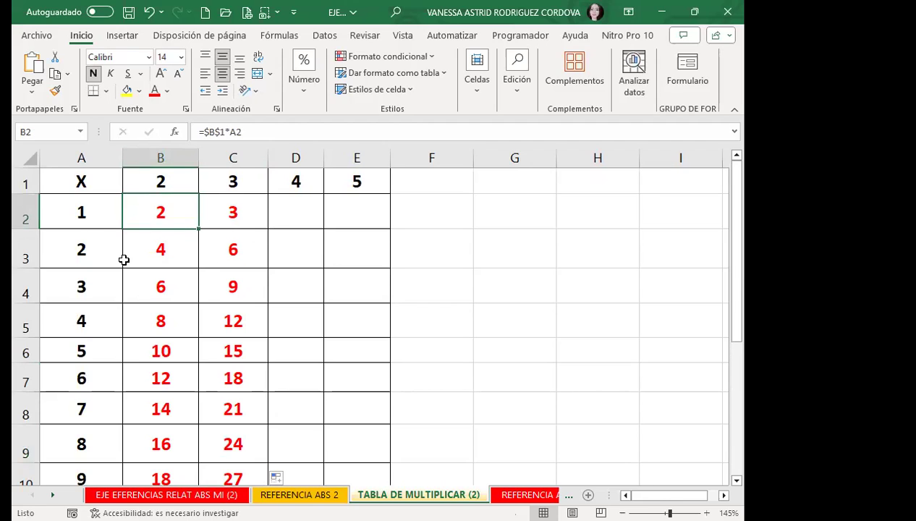
left_click(244, 214)
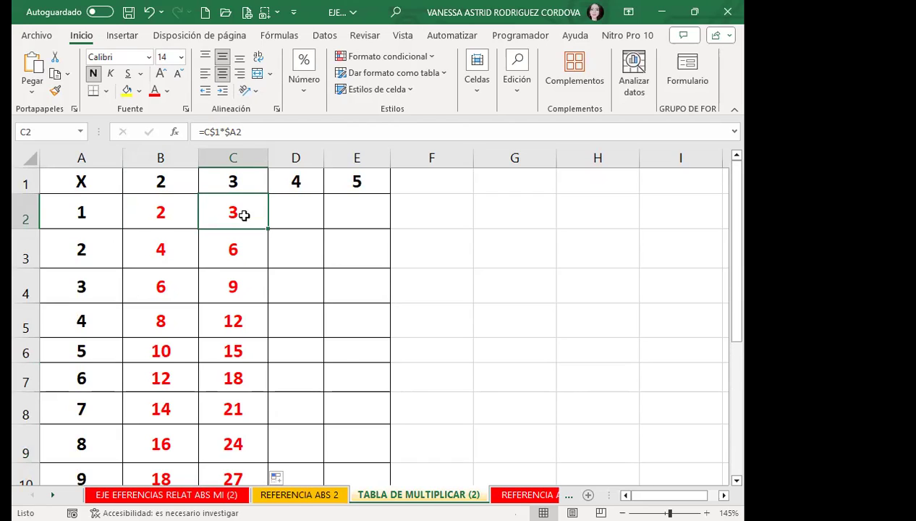
Enter the formula =$D$1*$A2 in D2, with D1 absolute and only the column of A2 locked.
left_click(292, 205)
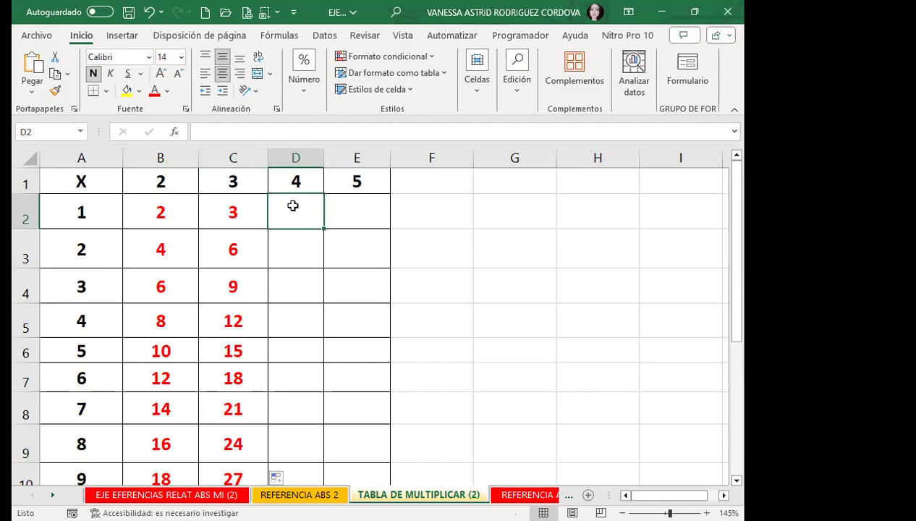
type("=")
left_click(311, 172)
key("F4")
type("*")
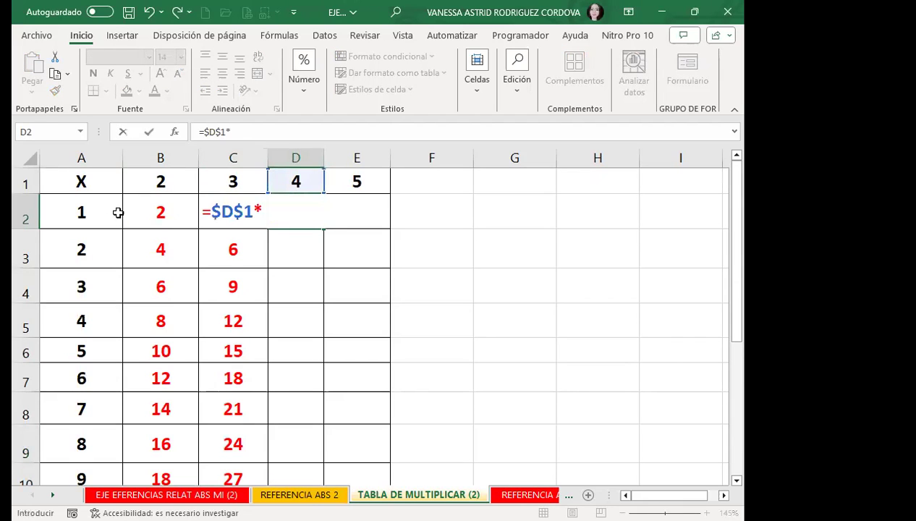
left_click(101, 215)
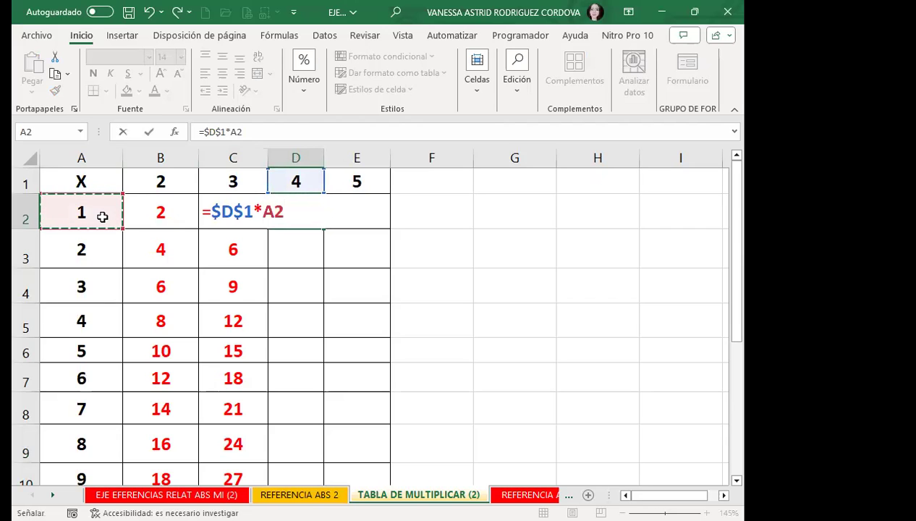
key("F4")
key("F4")
key("F4")
key("Return")
Fill the D2 formula down through D11 and check the copied formula in D11.
left_click(295, 216)
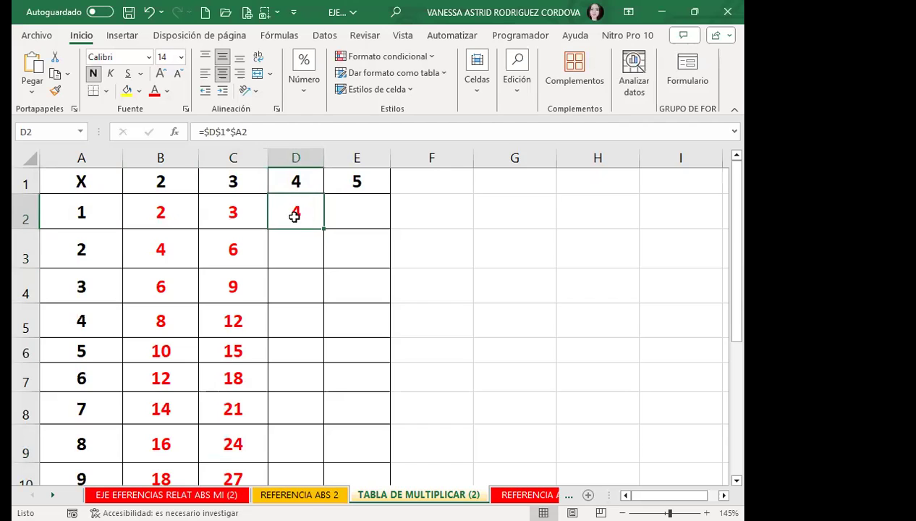
double_click(323, 229)
scroll(281, 334, "down", 1)
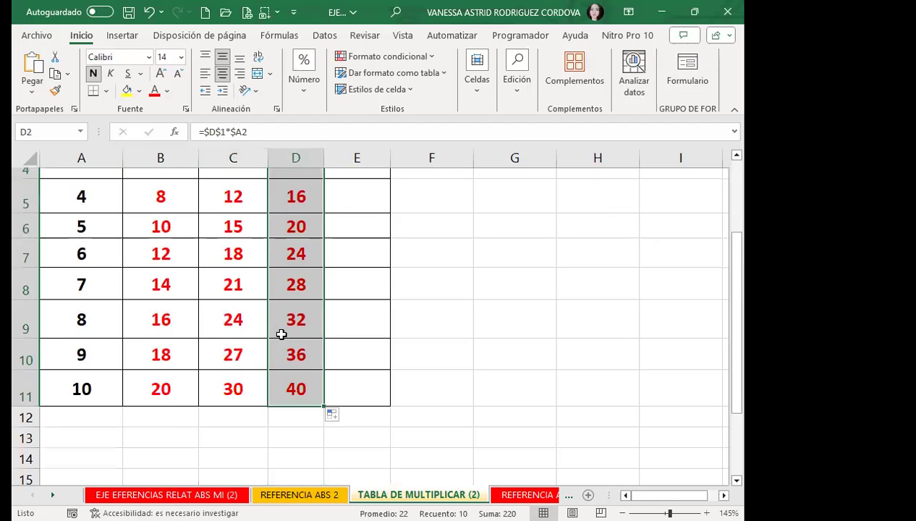
left_click(295, 389)
scroll(311, 340, "up", 2)
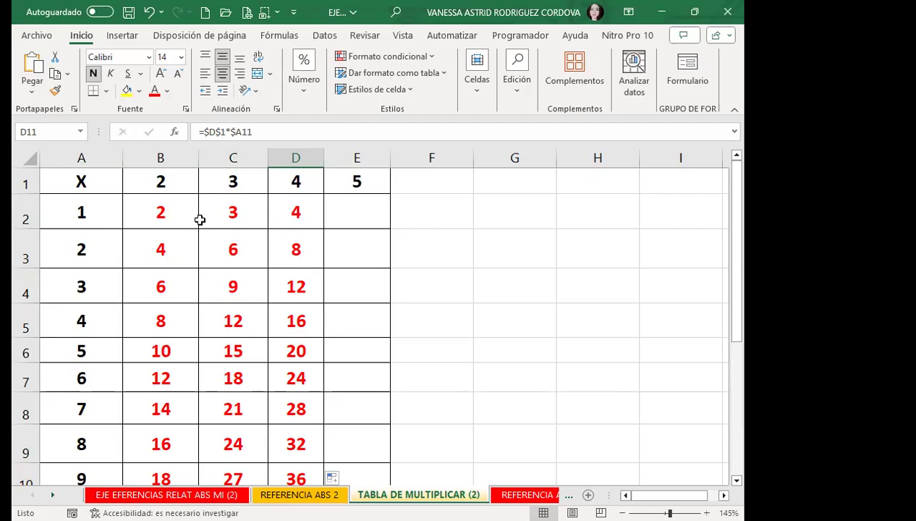
Change the header multipliers in B1, C1 and D1 to 6, 7 and 8.
left_click(185, 181)
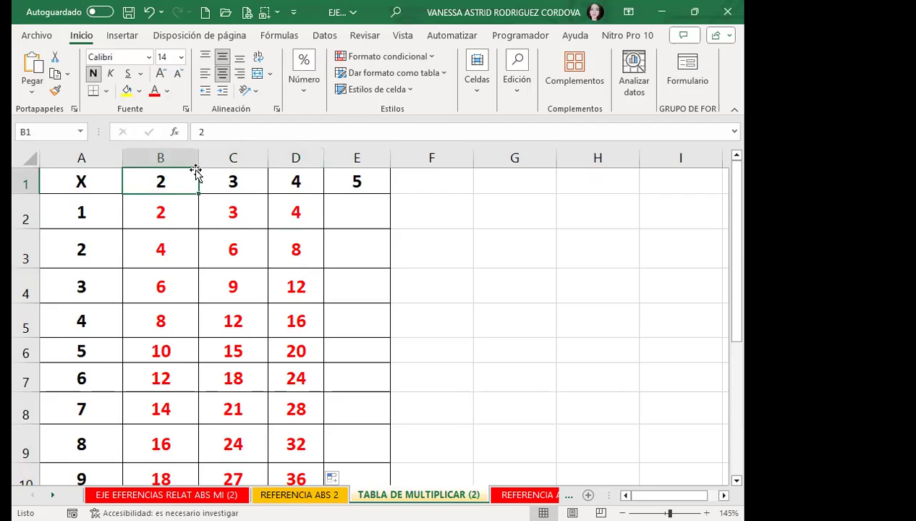
type("6")
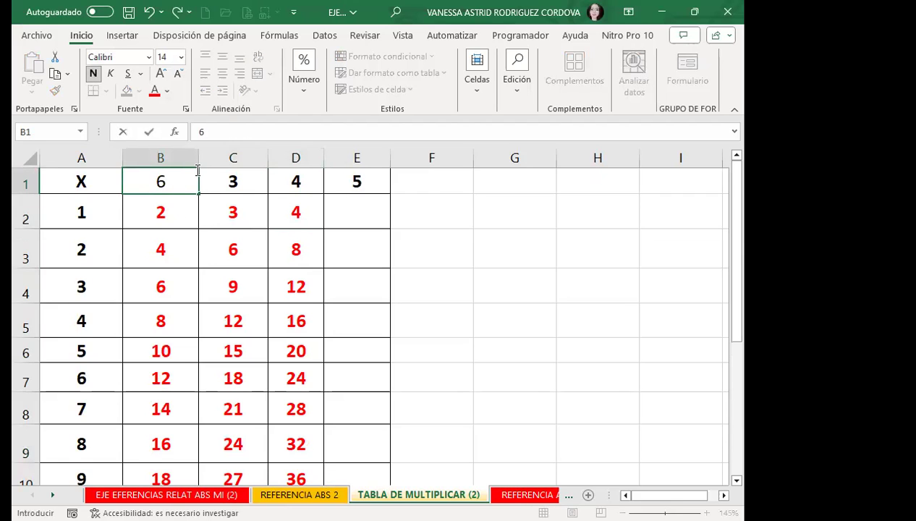
key("Tab")
type("7")
key("Tab")
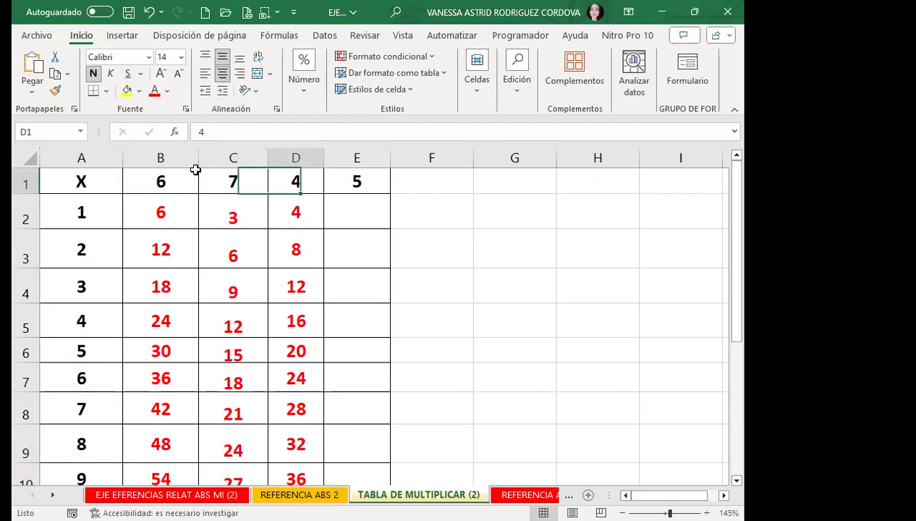
type("8")
key("Tab")
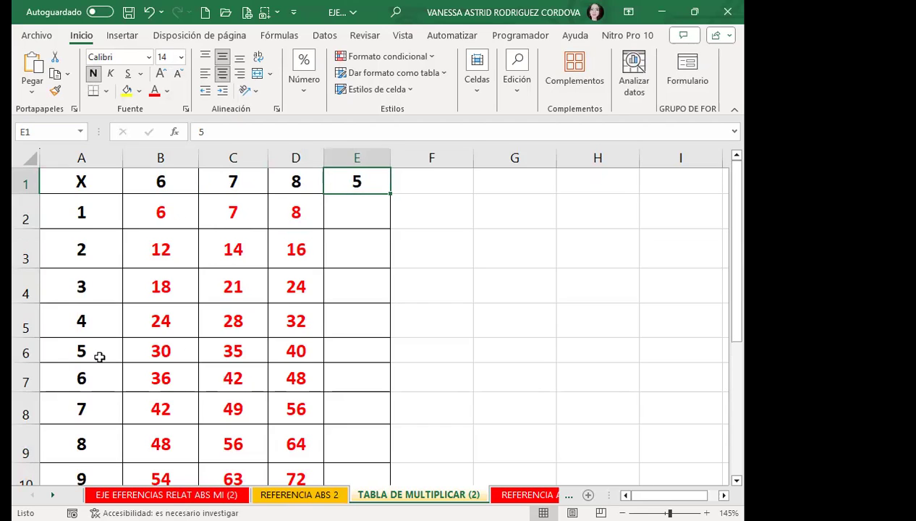
Enter the formula =$E$1*A2 in E2, making the E1 reference absolute.
left_click(348, 212)
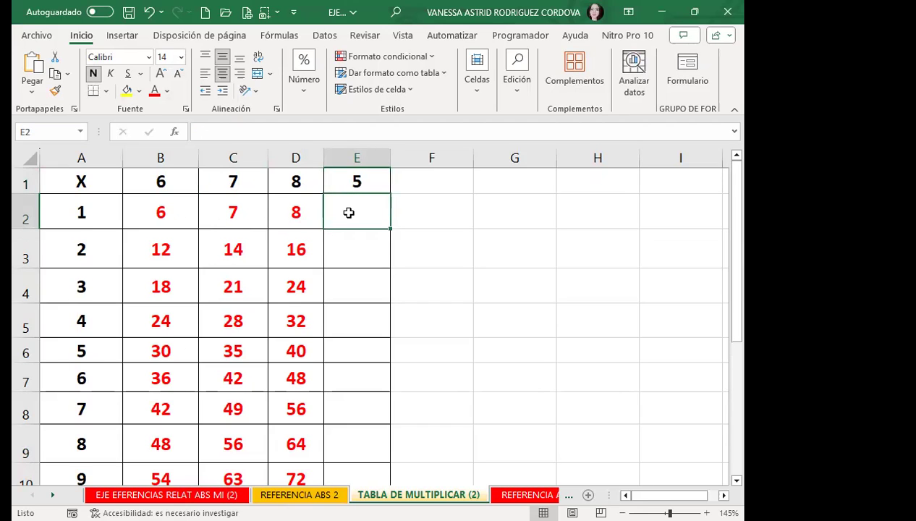
type("=")
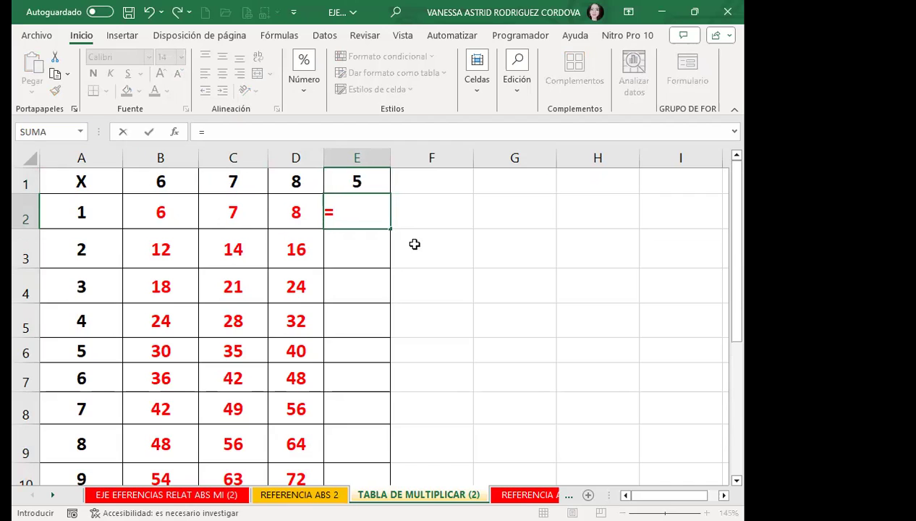
left_click(371, 183)
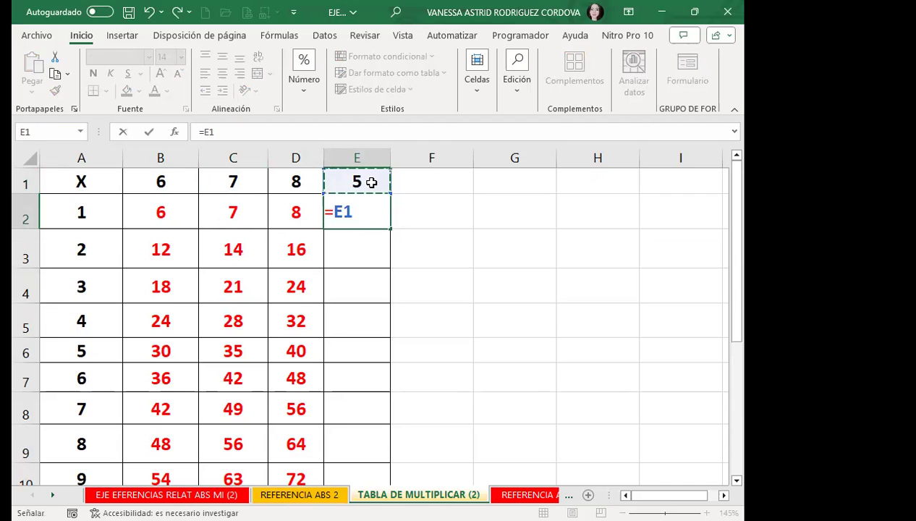
key("F4")
type("*")
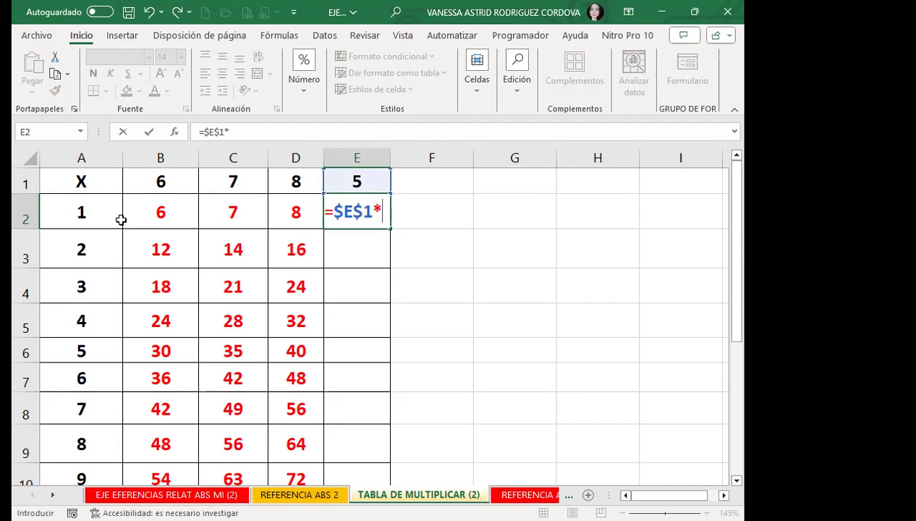
left_click(102, 221)
key("Return")
Fill the E2 formula down through E11 and review the products in column E.
left_click(360, 208)
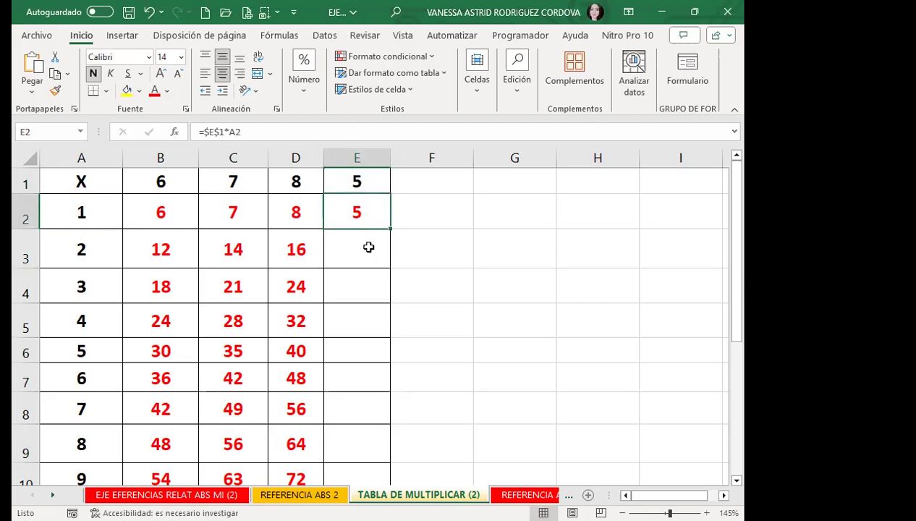
double_click(390, 228)
scroll(362, 318, "down", 3)
scroll(361, 319, "up", 3)
left_click(359, 210)
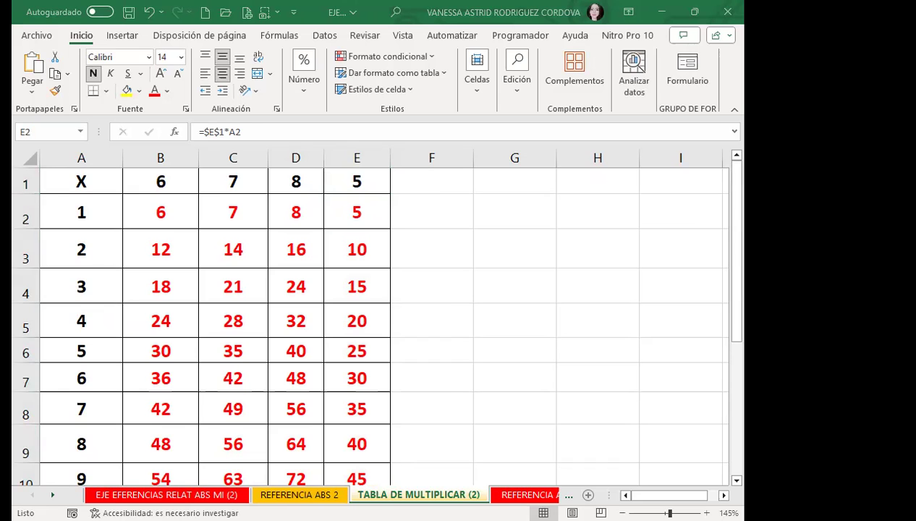
Open the REFERENCIA ABSOLUTA MIXTA sheet, select D8 under the first 30% heading and look over the grade table.
left_click(525, 494)
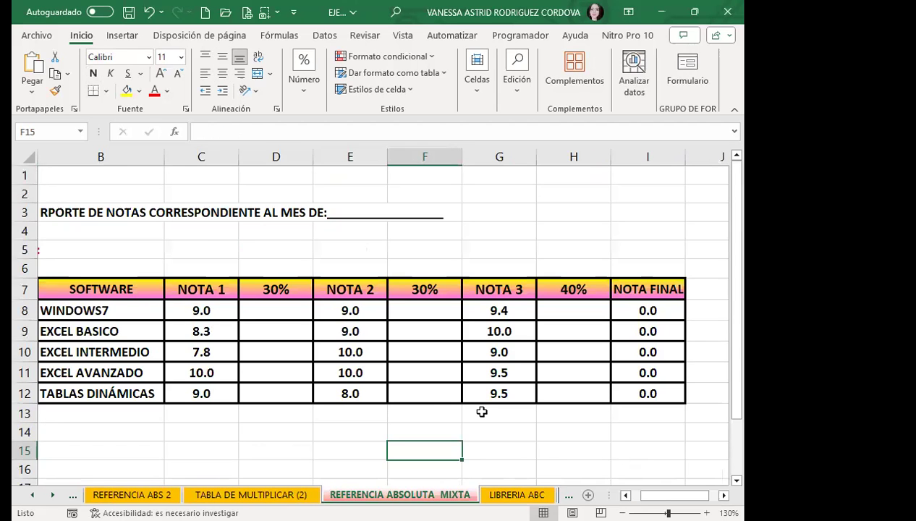
left_click(270, 311)
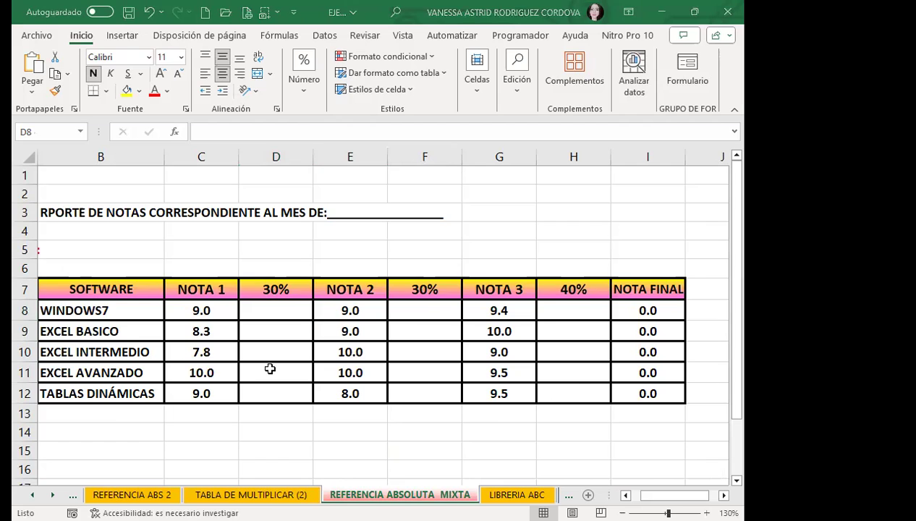
scroll(269, 369, "left", 1)
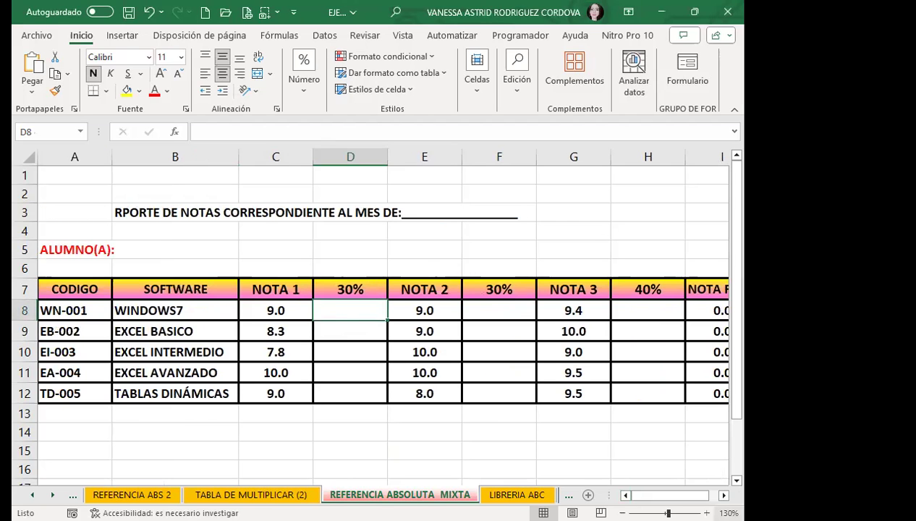
scroll(175, 306, "right", 2)
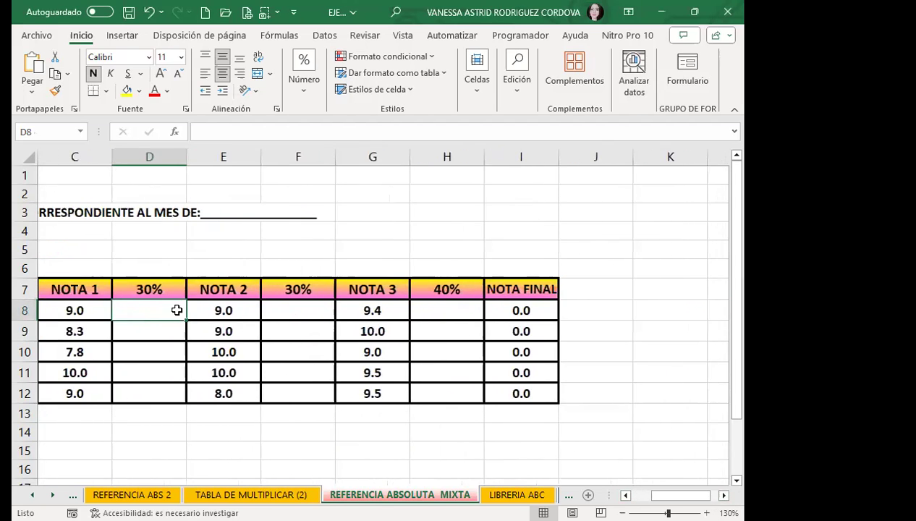
Enter the formula =C8*30% in D8 to weight the first NOTA 1 grade with a fixed percentage.
scroll(384, 385, "left", 1)
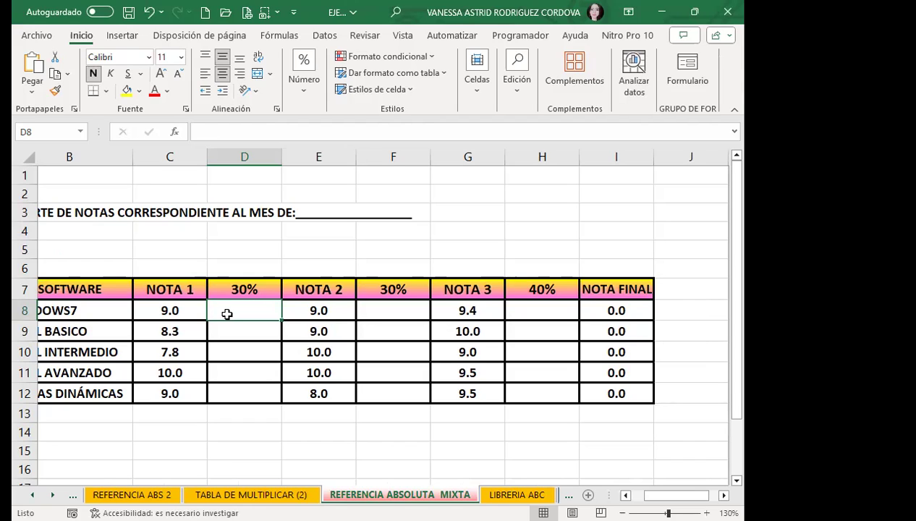
type("=")
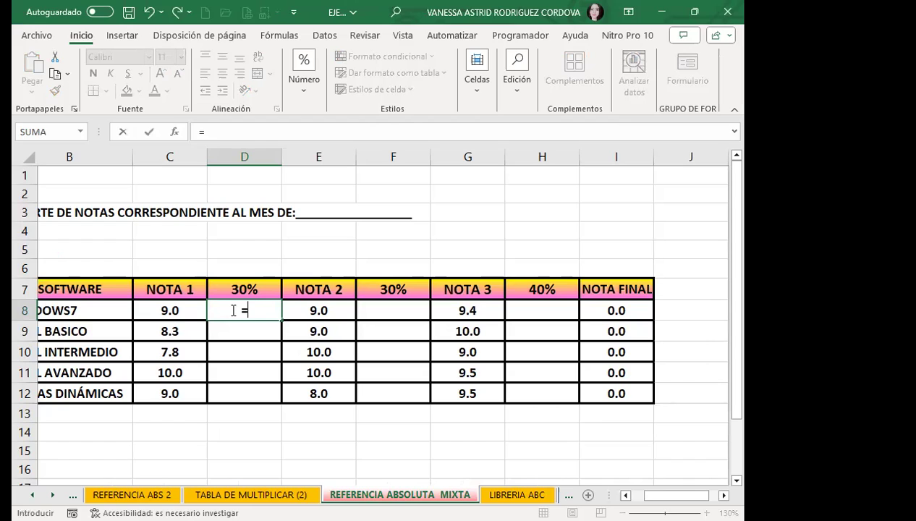
left_click(176, 309)
type("*30")
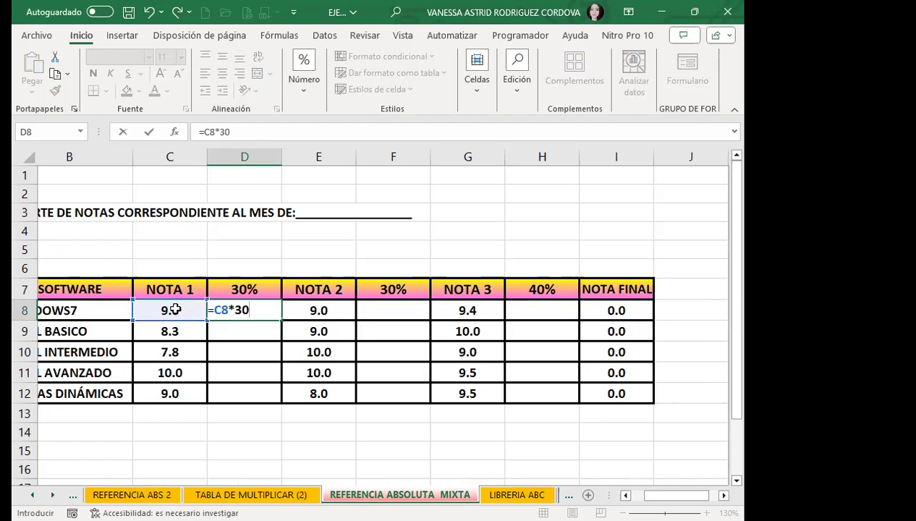
type("%")
key("Return")
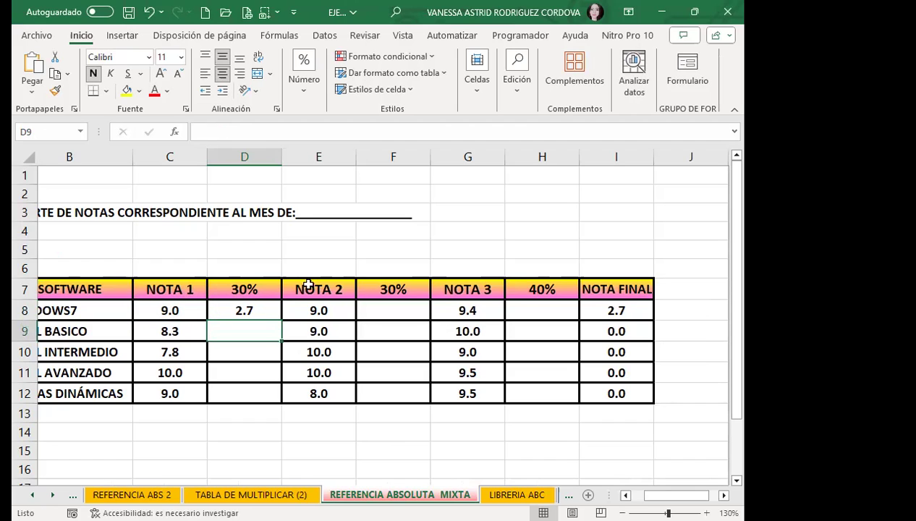
Fill the D8 formula down through D12 and check the formula in each cell of the column.
left_click(278, 311)
left_click_drag(281, 320, 279, 398)
left_click(270, 319)
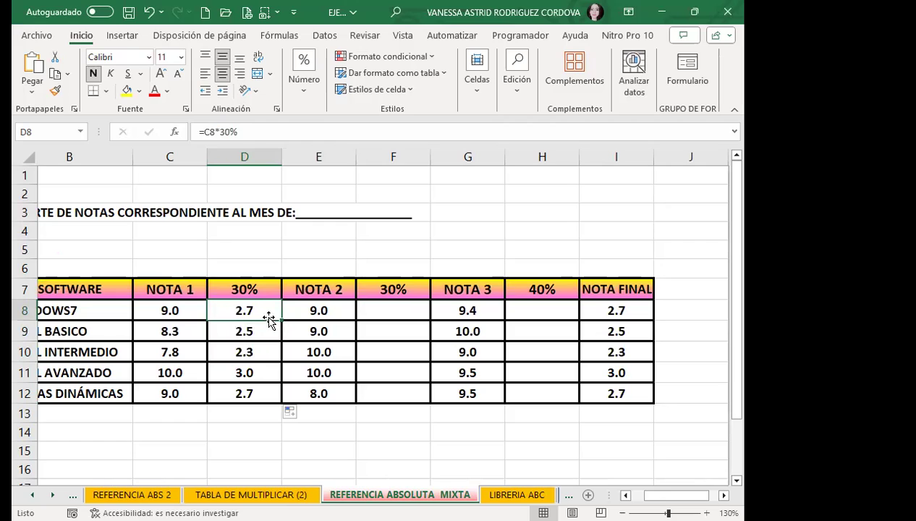
key("Down")
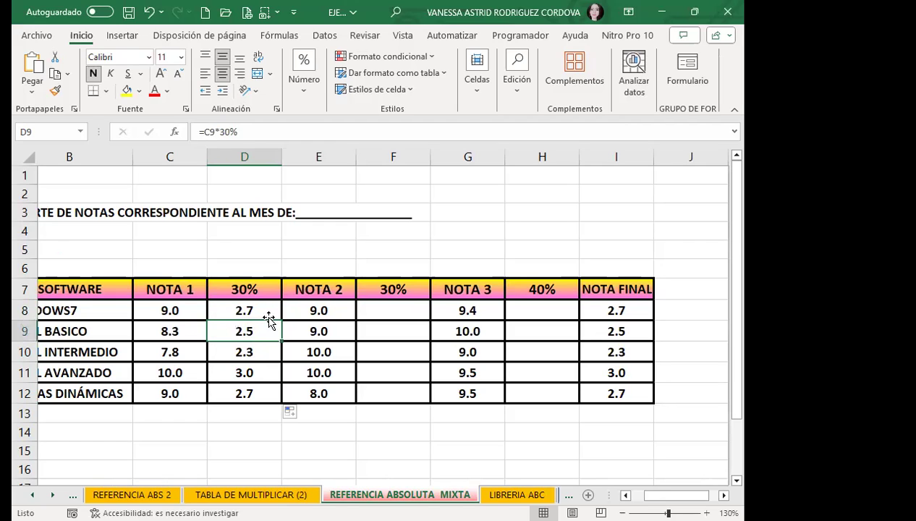
key("Down")
key("Down")
key("Down")
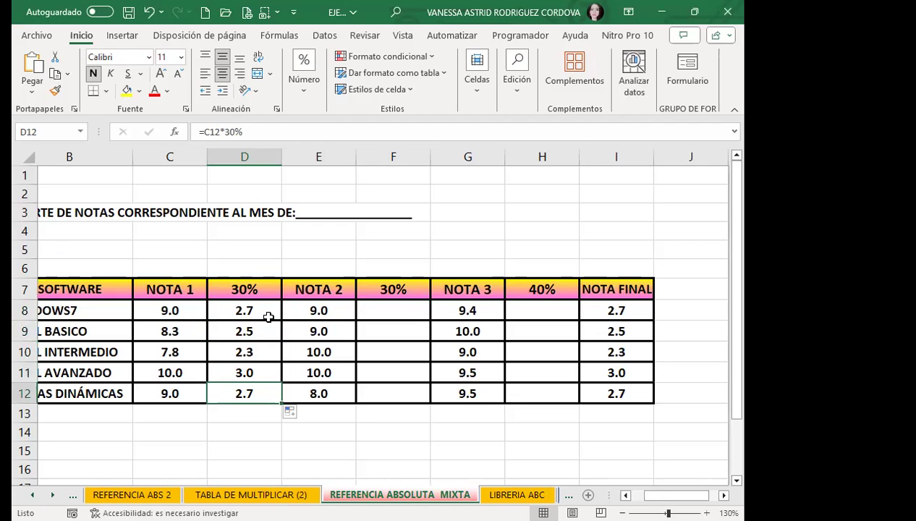
Enter =E8*$F$7 in F8 with an absolute reference to the percentage heading, and fill it down through F12.
left_click(404, 310)
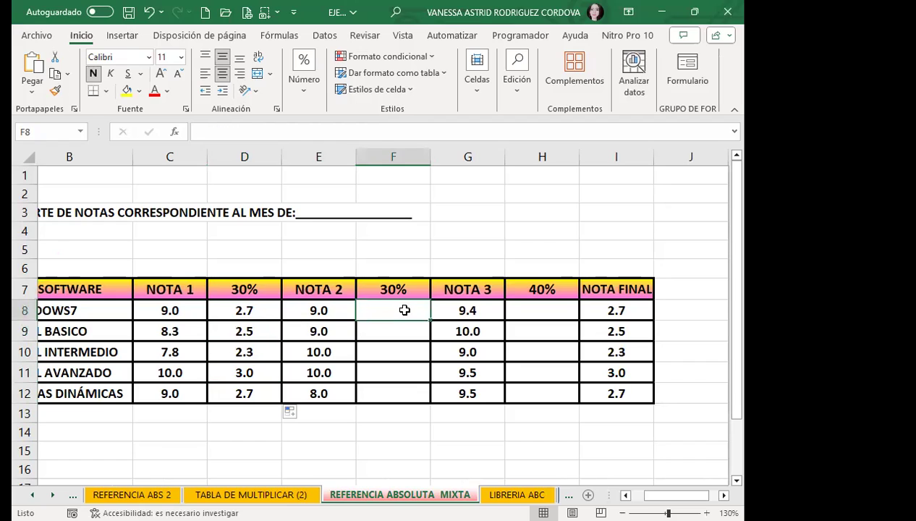
type("=")
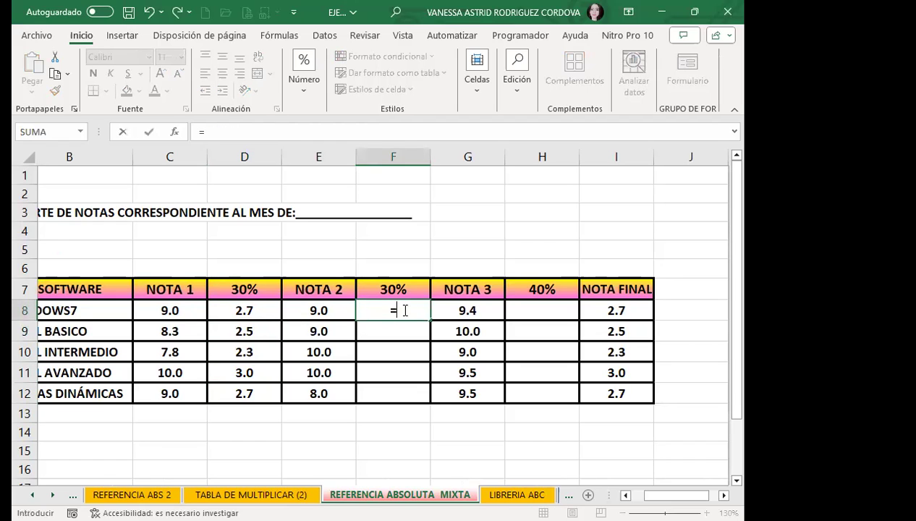
left_click(337, 310)
type("*")
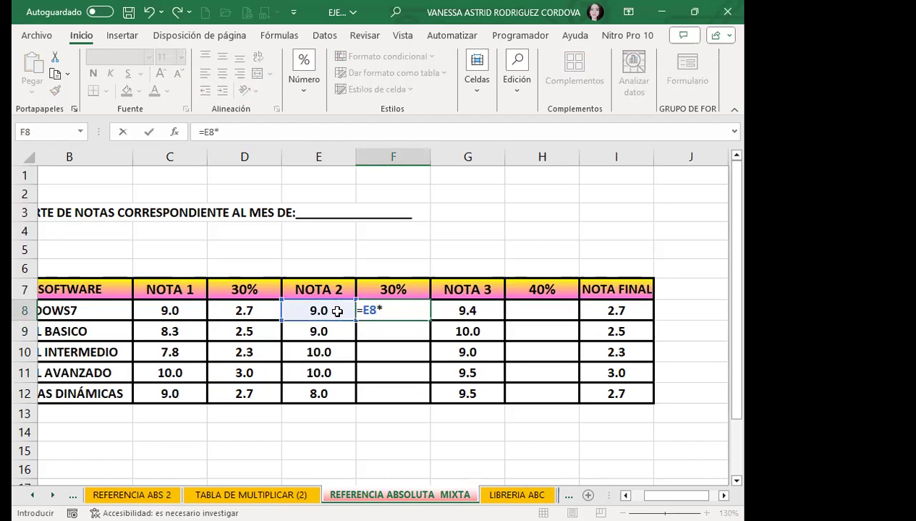
left_click(402, 287)
key("F4")
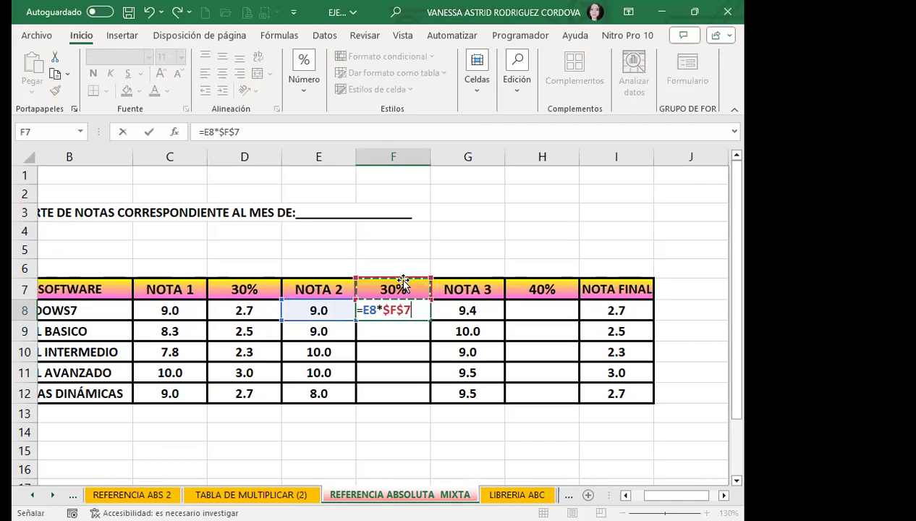
key("Return")
left_click(415, 309)
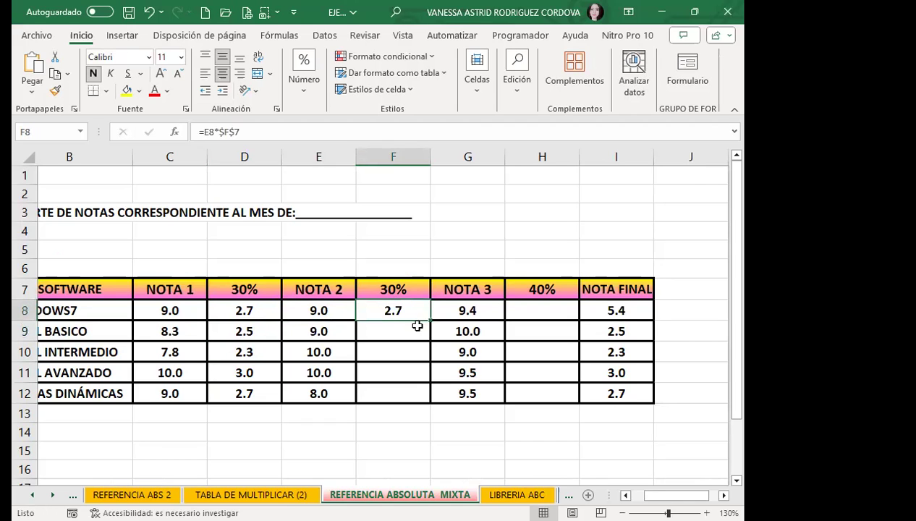
left_click_drag(432, 323, 418, 394)
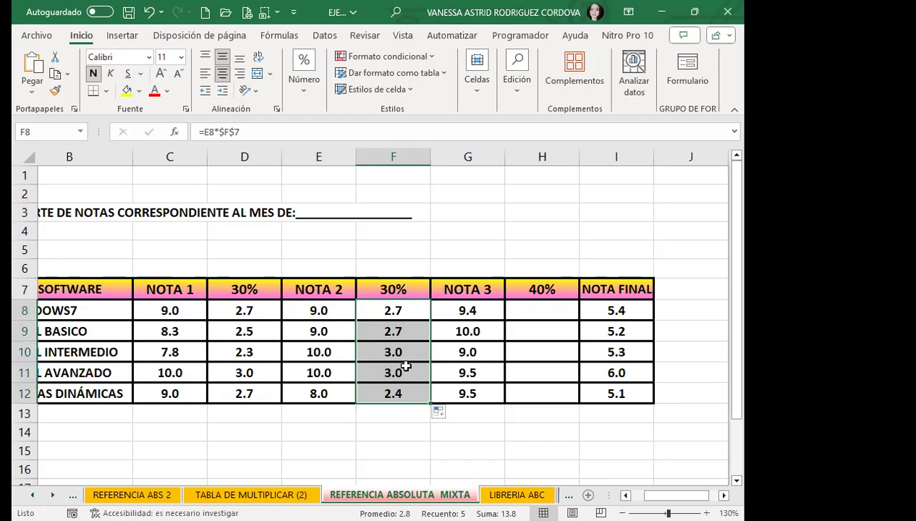
Enter =G8*H$7 in H8 with a mixed reference that locks only the heading row, and fill it down through H12.
left_click(549, 304)
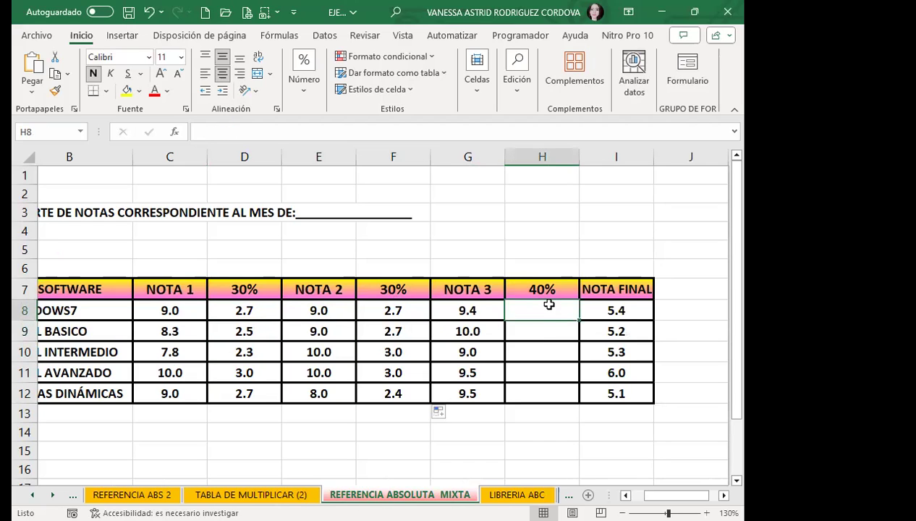
type("=")
left_click(477, 312)
type("*")
left_click(552, 288)
key("F4")
key("F4")
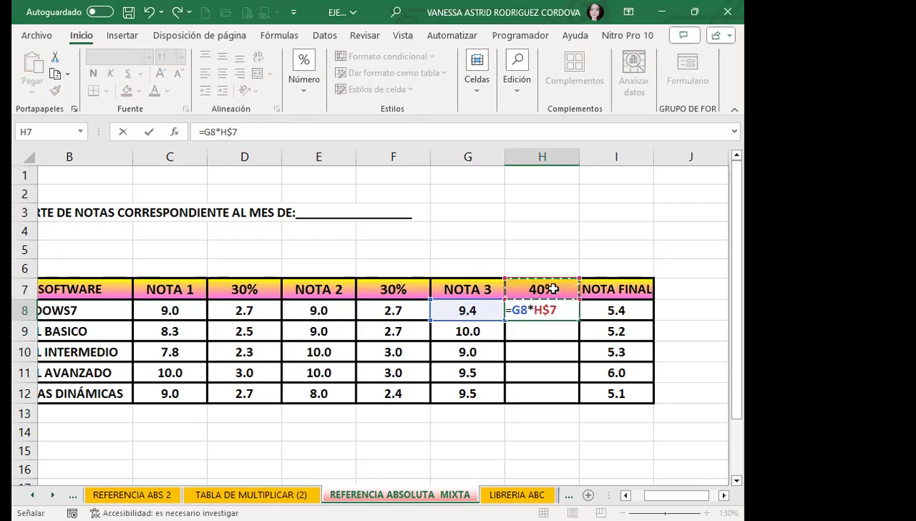
key("Return")
left_click(561, 313)
left_click_drag(579, 321, 564, 406)
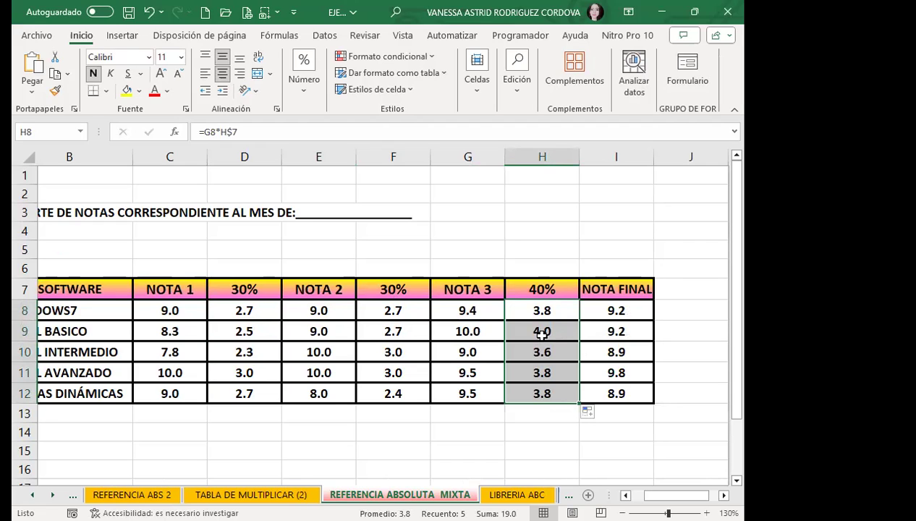
Compare the fixed-percentage, absolute and mixed-reference formulas in columns D, F and H.
left_click(223, 310)
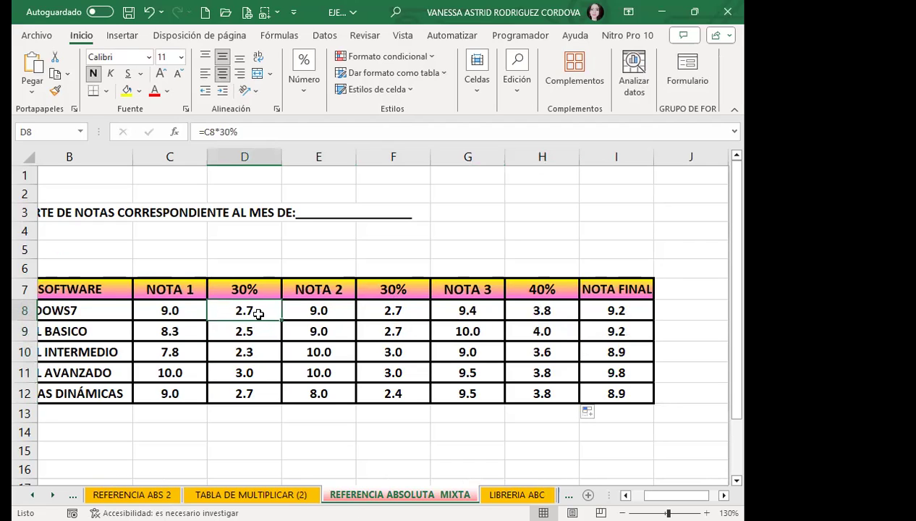
left_click(386, 319)
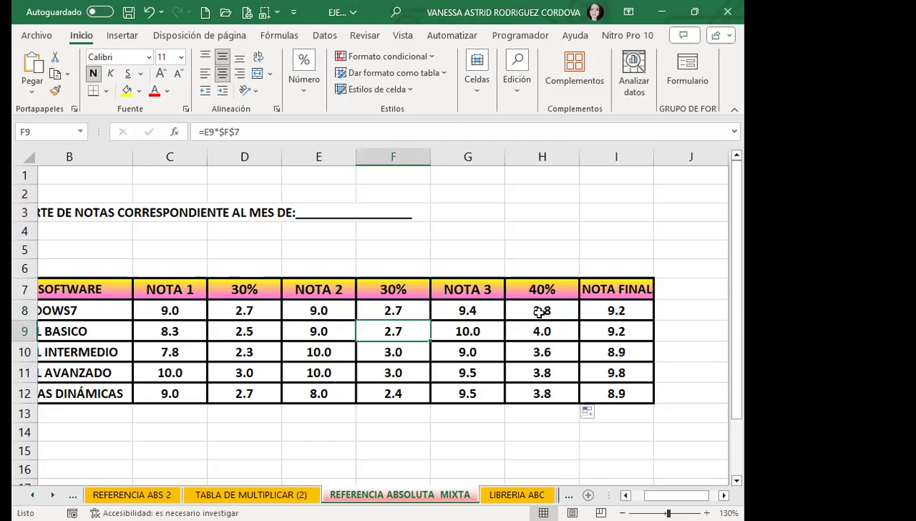
left_click(537, 310)
left_click(410, 309)
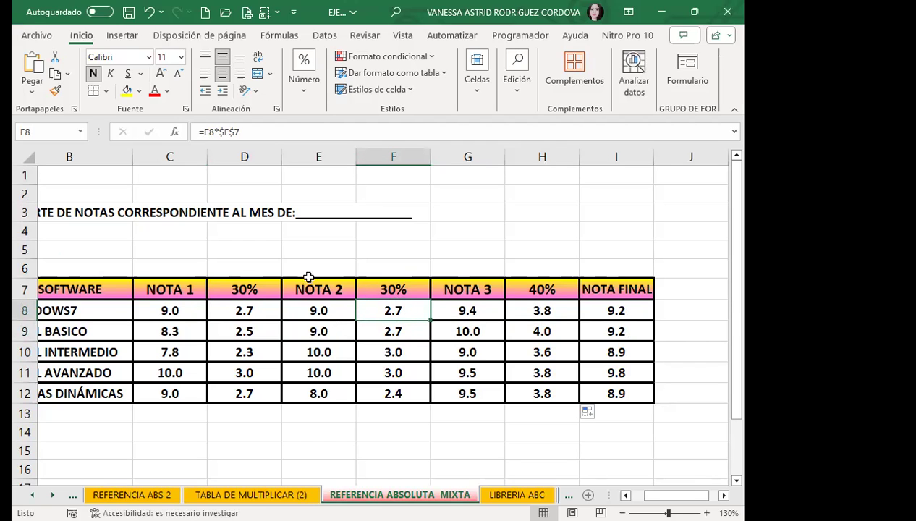
Change the NOTA 1 percentage heading in D7 to 25%.
left_click(268, 288)
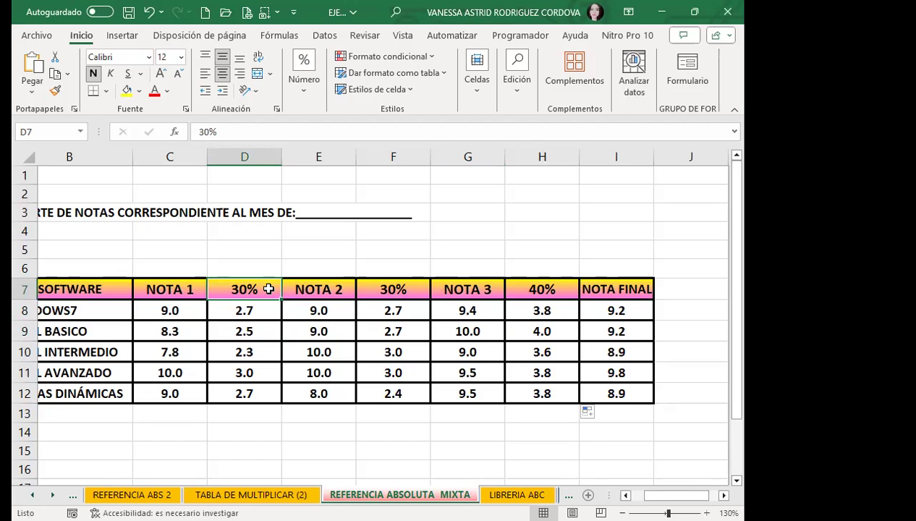
type("25")
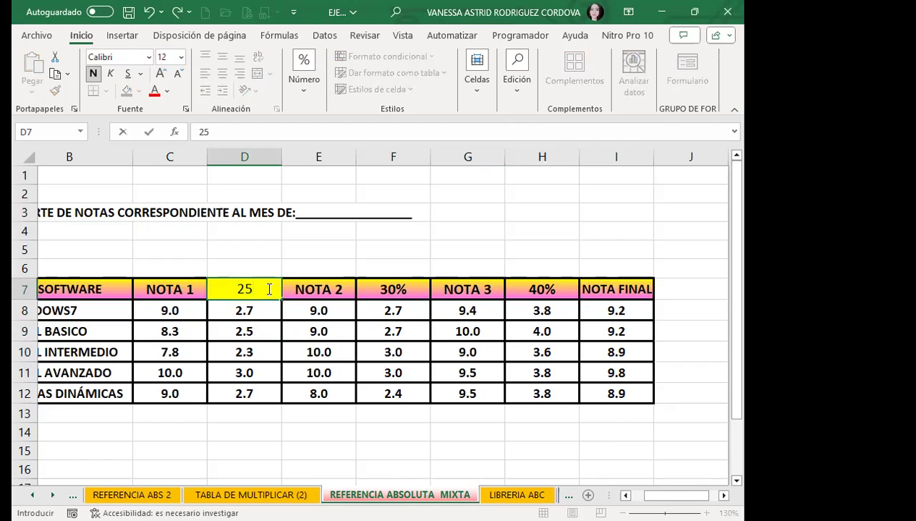
key("Return")
left_click(268, 289)
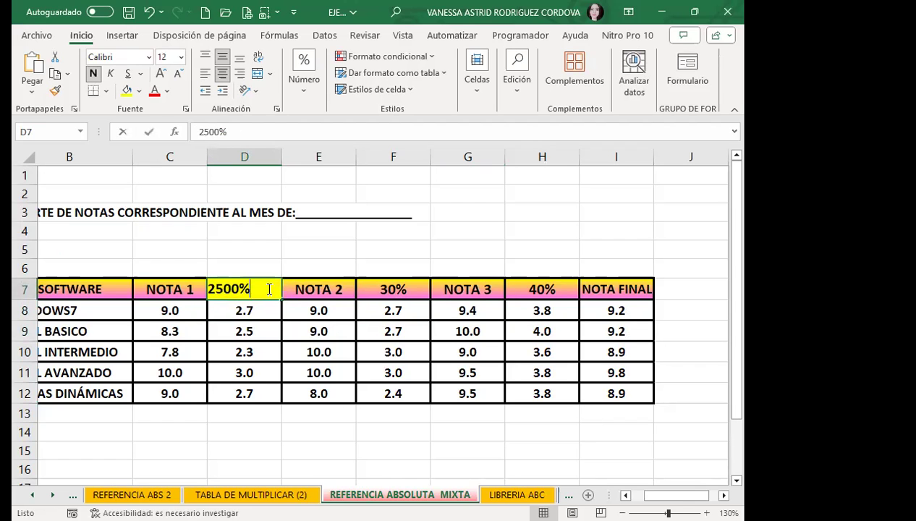
type("25")
key("Return")
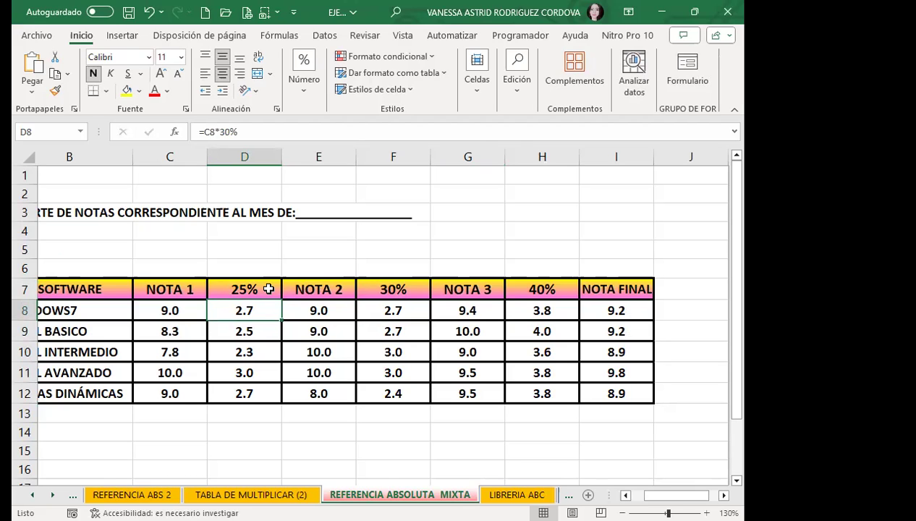
Change the NOTA 2 percentage in F7 to 25% and the NOTA 3 percentage in H7 to 50%.
left_click(412, 290)
type("25%")
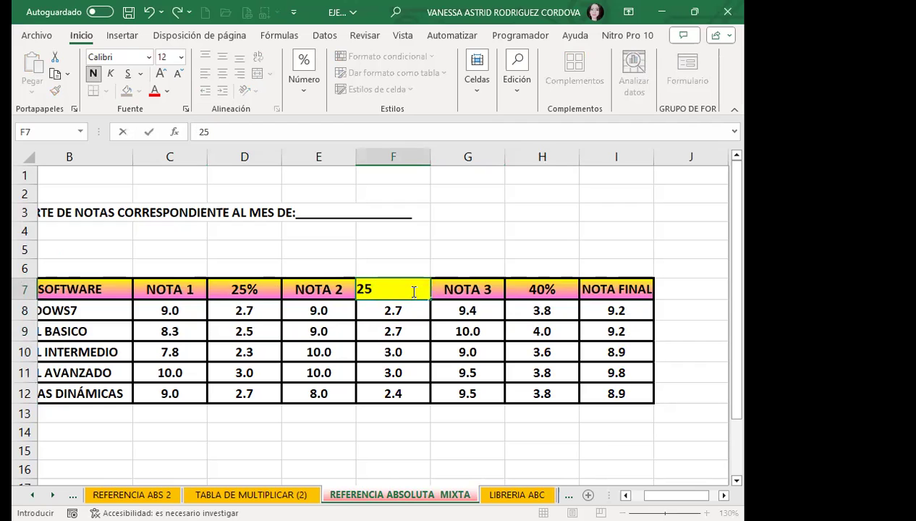
key("Return")
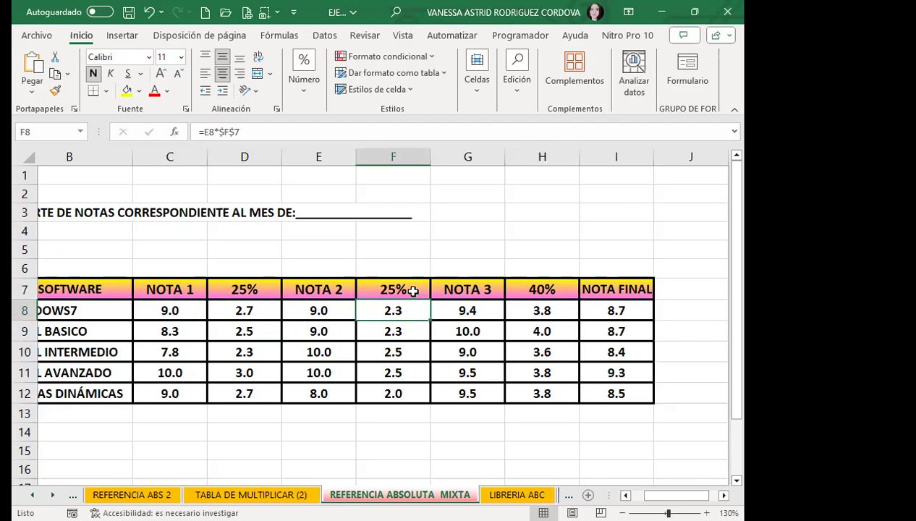
left_click(539, 289)
type("50%")
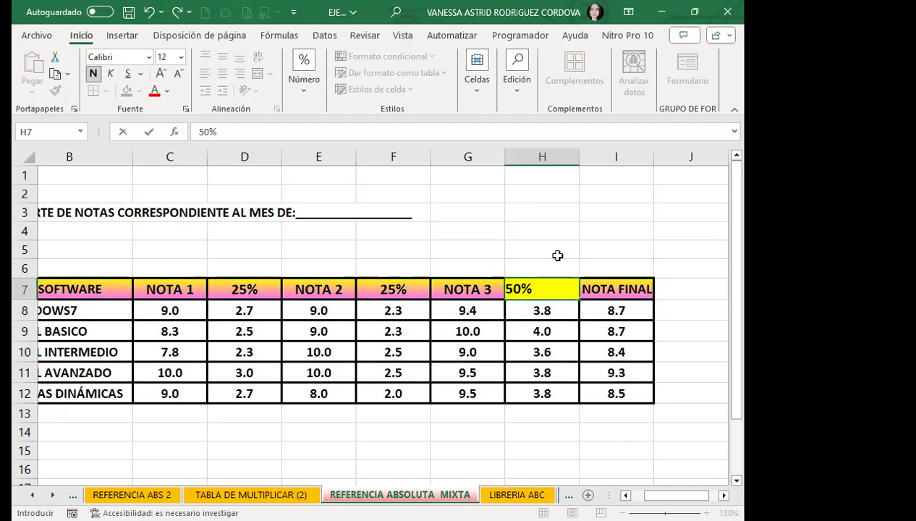
key("Return")
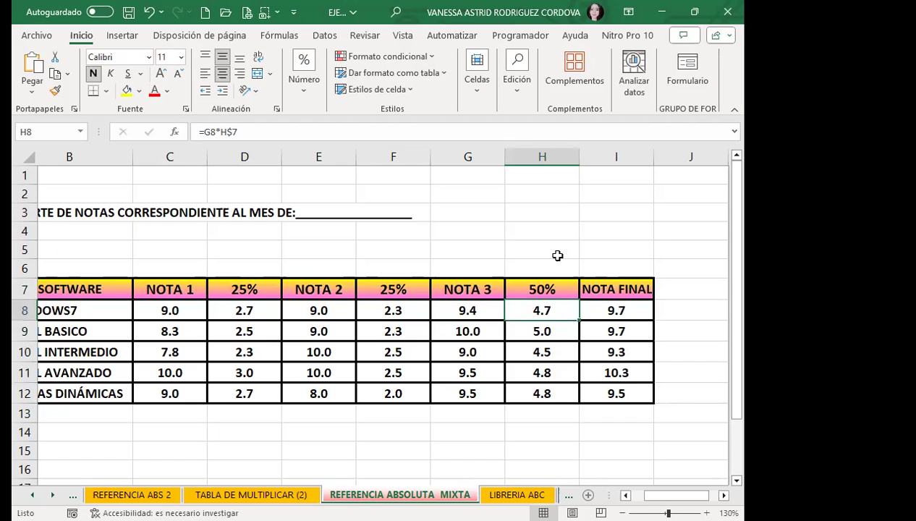
Inspect the formulas in D8 through D12 to see how they respond to the changed D7 heading.
left_click(265, 307)
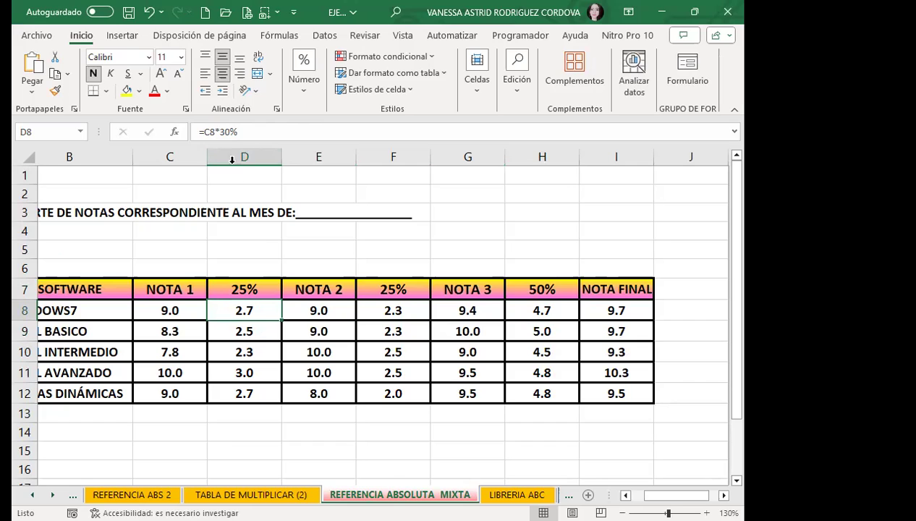
left_click(246, 329)
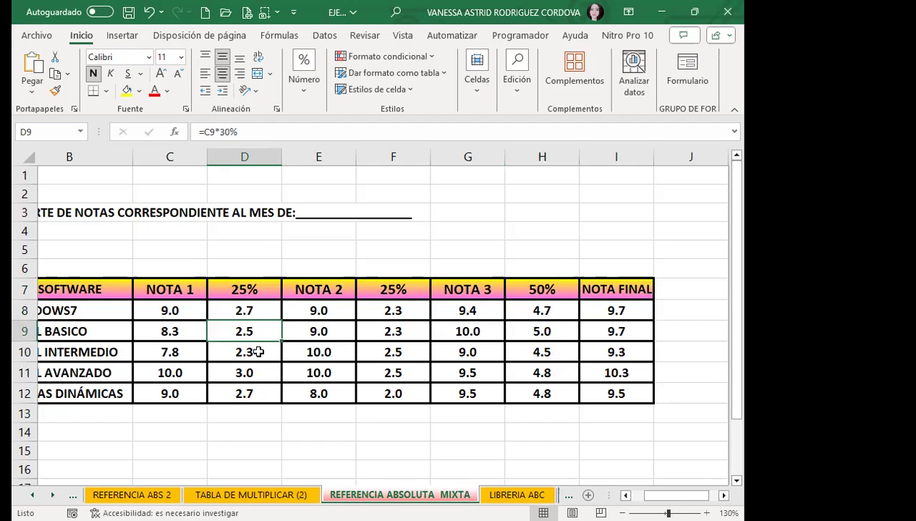
left_click(258, 351)
left_click(259, 373)
left_click(261, 394)
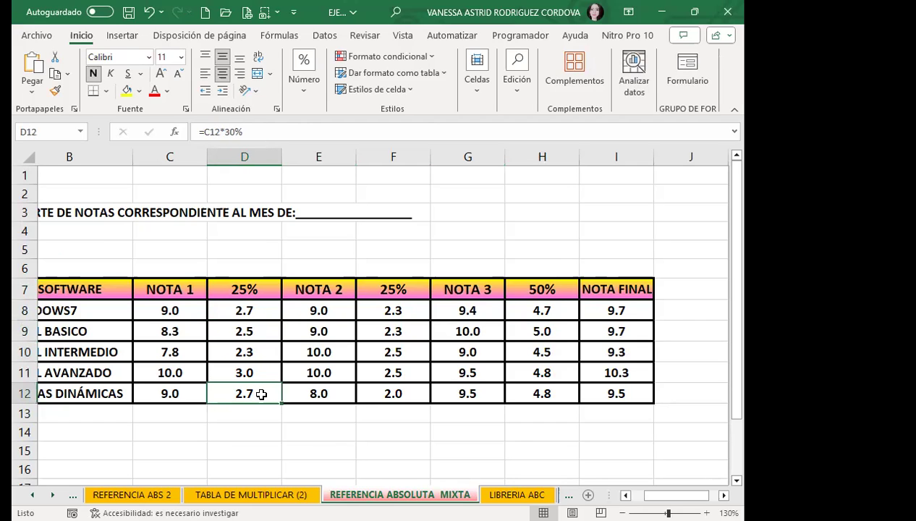
left_click(273, 314)
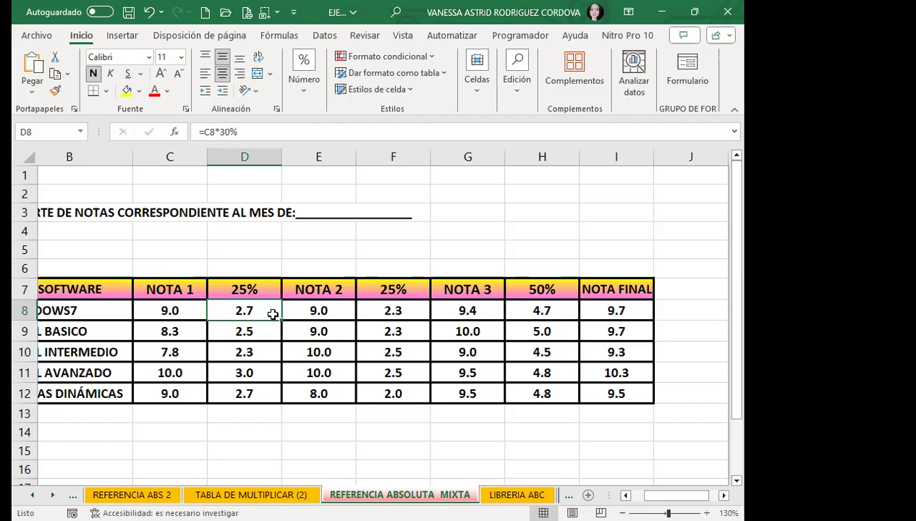
Examine the NOTA FINAL formula in I8, the D8 formula and the percentage headings in D7, F7 and H7.
left_click(189, 307)
left_click_drag(189, 308, 247, 313)
left_click(247, 313)
left_click(637, 311)
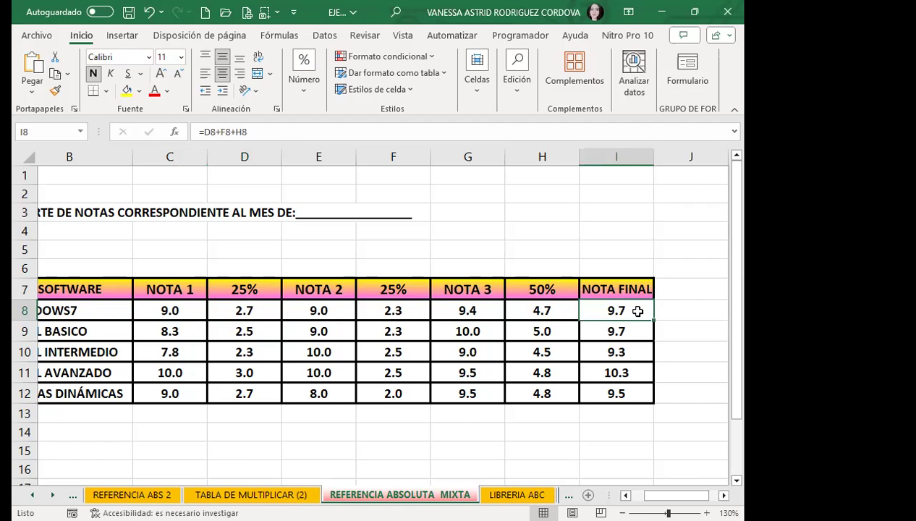
left_click(265, 301)
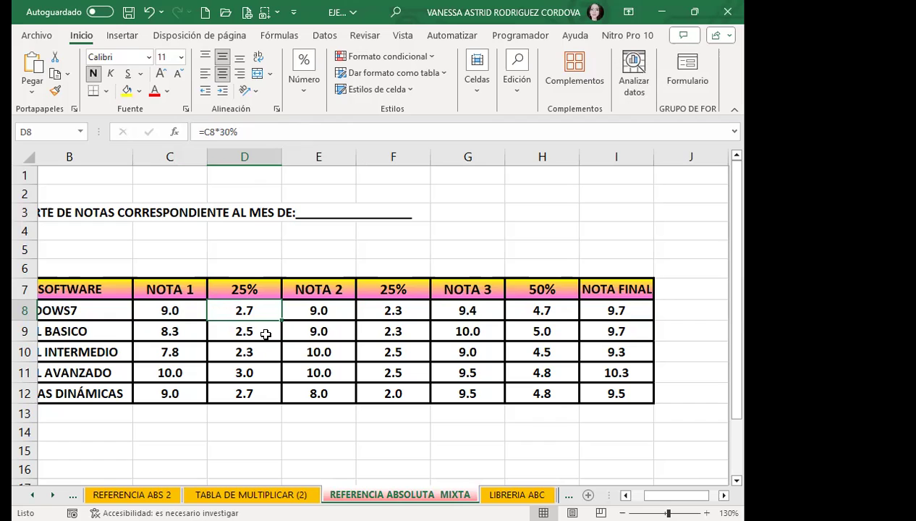
left_click(262, 288)
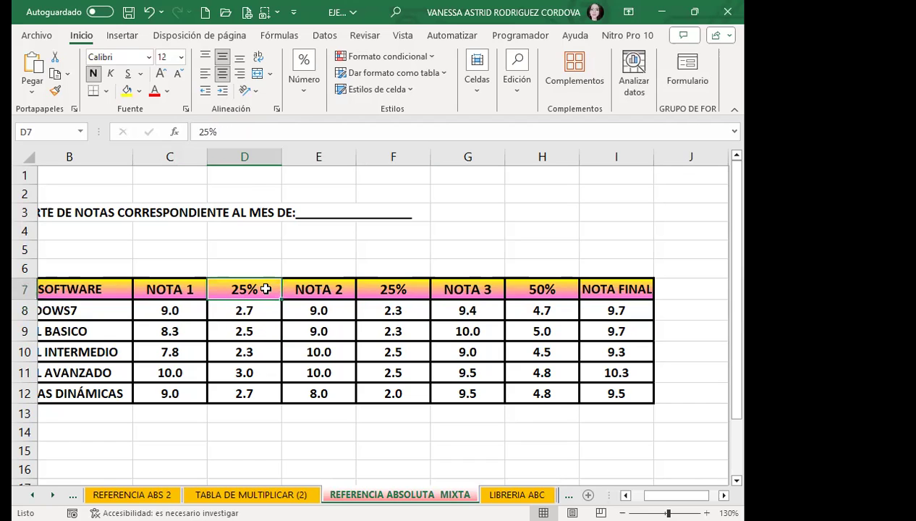
left_click(409, 294)
left_click(530, 284)
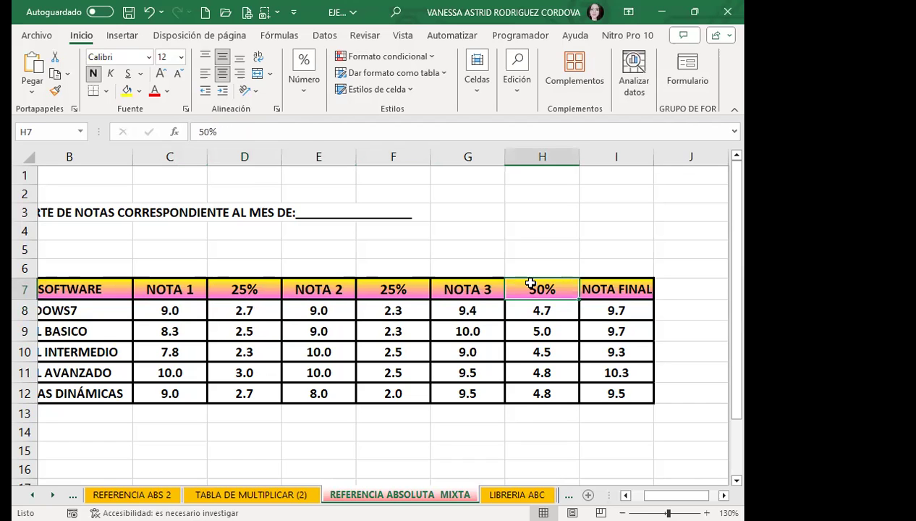
Replace the fixed 30% in the D8 formula with an absolute reference to the D7 heading, as =C8*$D$7.
left_click(258, 308)
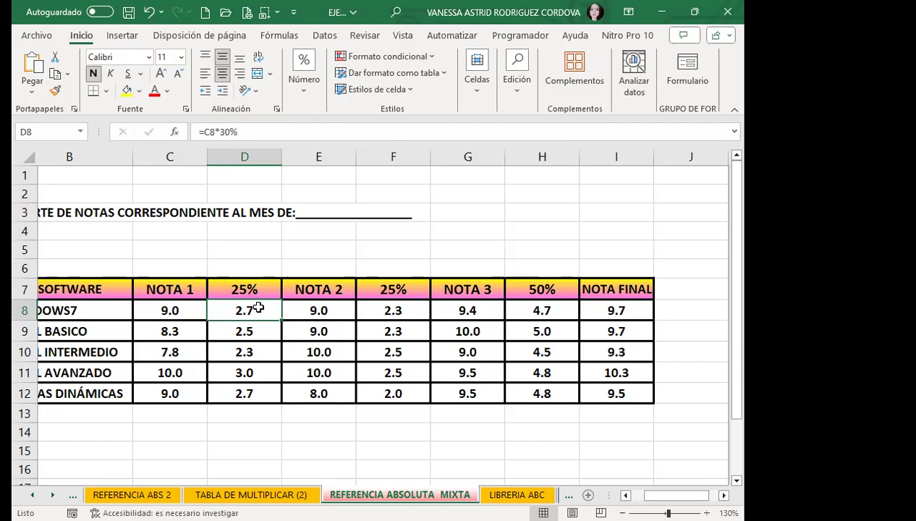
left_click(261, 288)
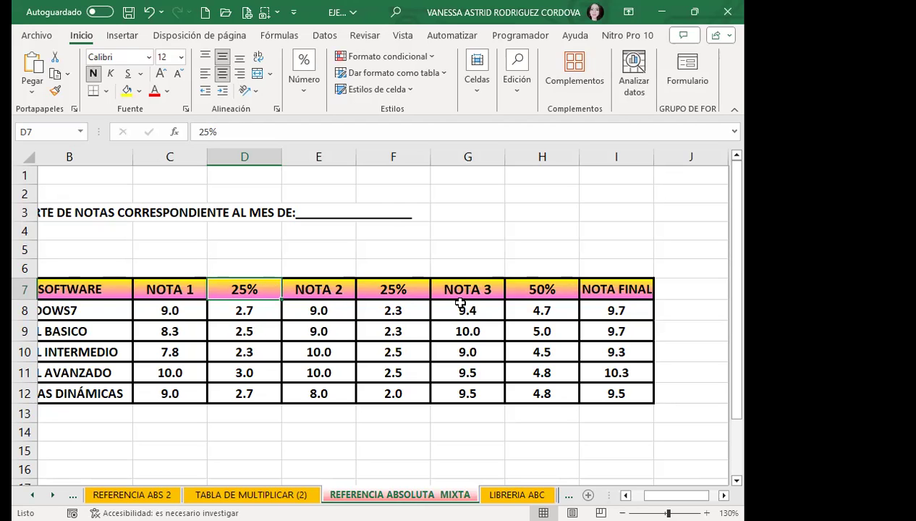
left_click(254, 310)
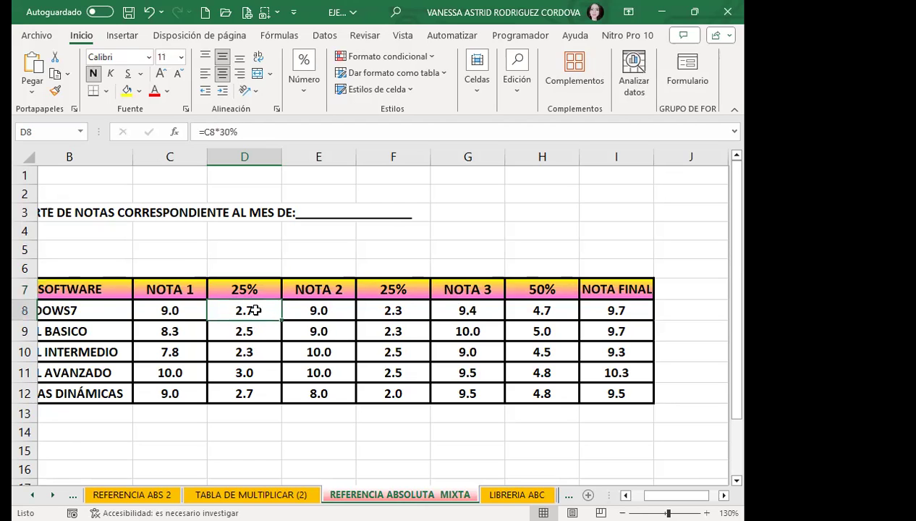
left_click(239, 137)
key("BackSpace")
key("BackSpace")
key("BackSpace")
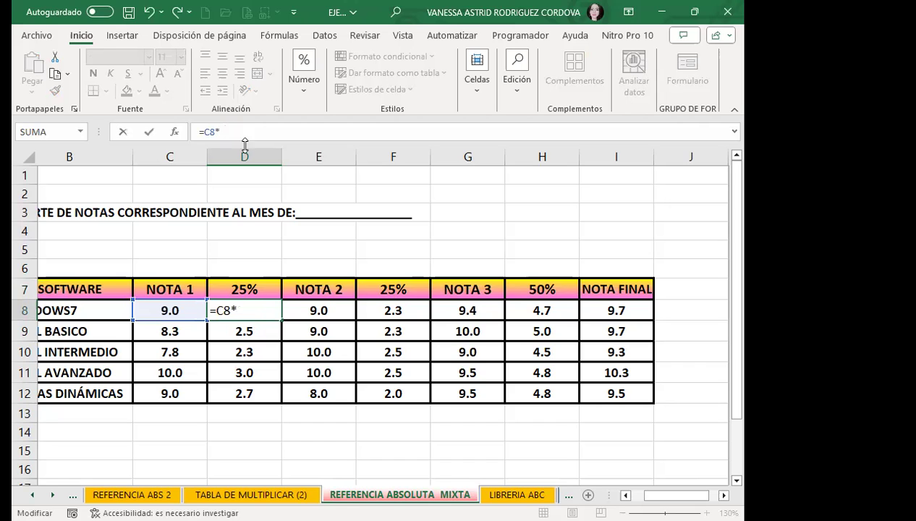
left_click(257, 288)
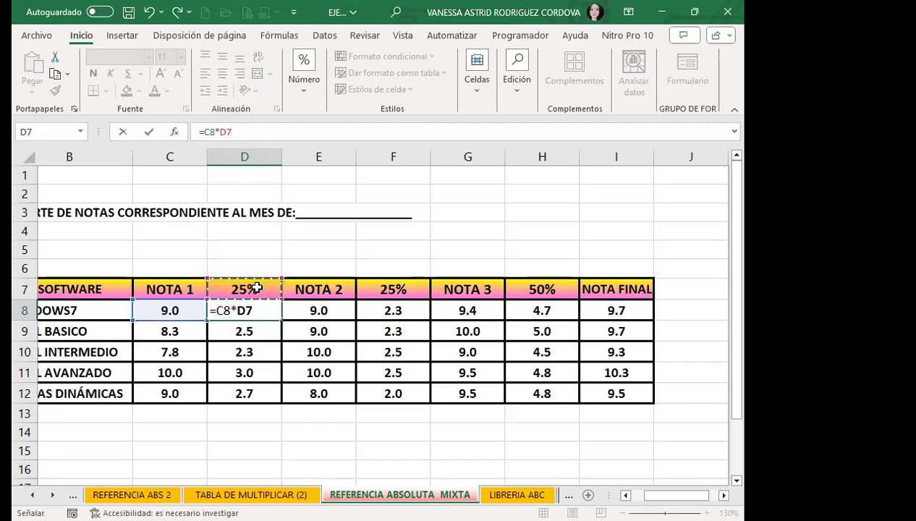
key("F4")
key("Return")
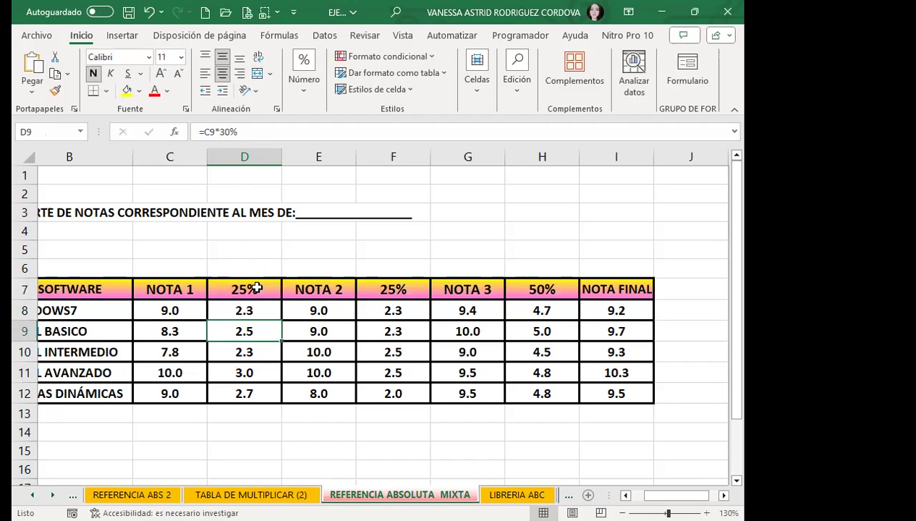
Fill the D8 formula down through D12 and check the copied references in D8 and D12.
left_click(255, 310)
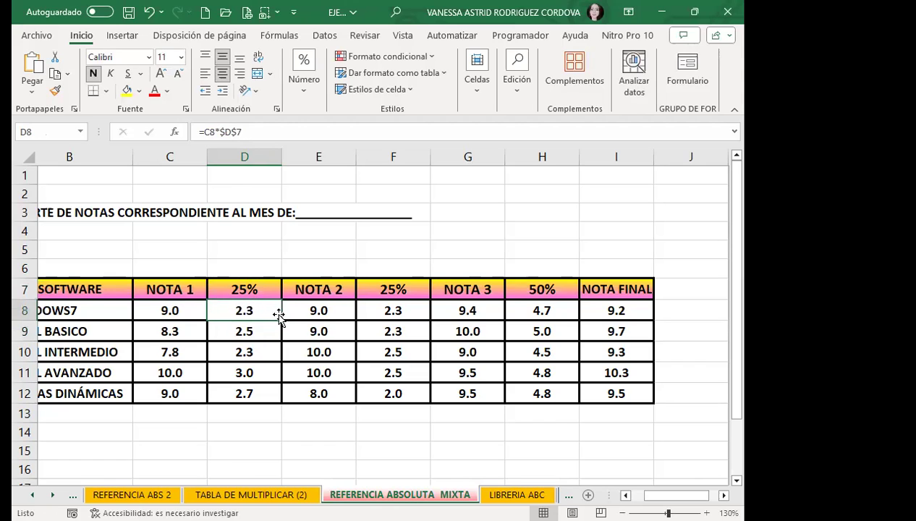
left_click_drag(281, 319, 278, 394)
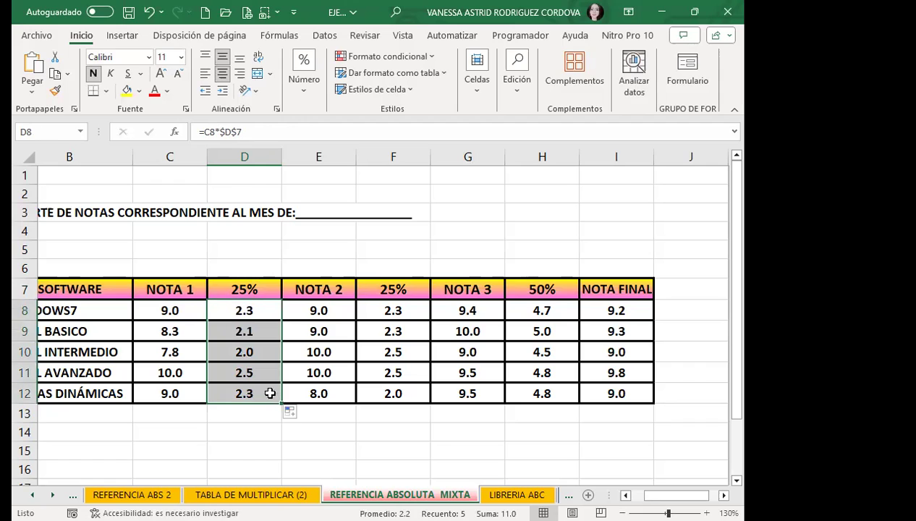
left_click(258, 310)
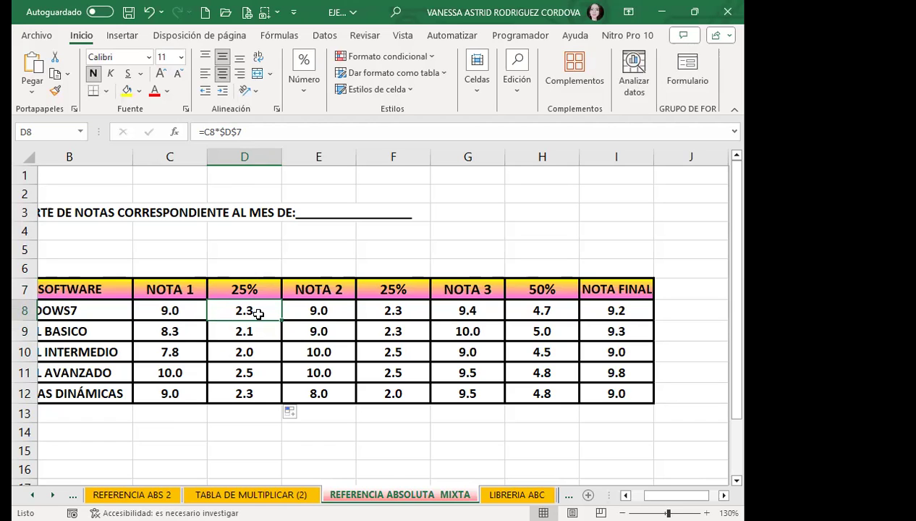
left_click(260, 393)
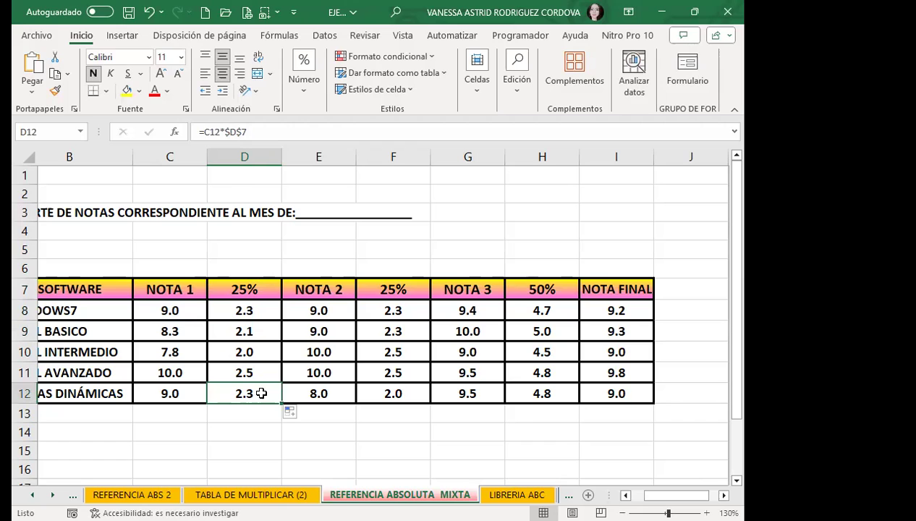
left_click(264, 313)
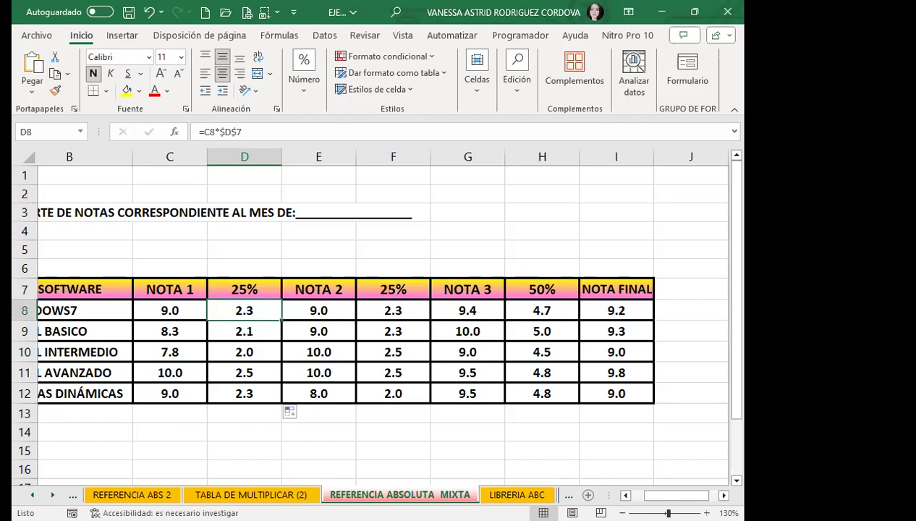
Open the FÓRMULAS CON REFERENCIAS sheet and clear the Valor FOB, Valos Princ. Neto and Al peso cells in G6:I8.
left_click(530, 494)
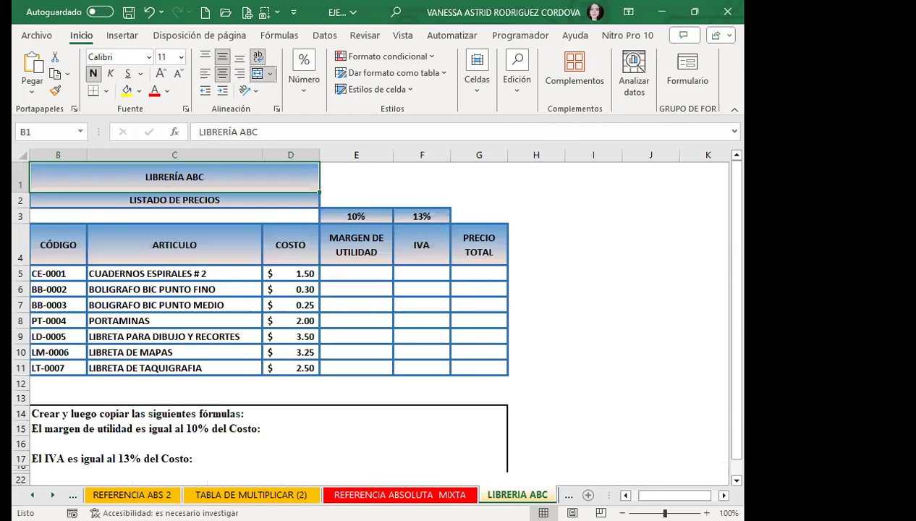
key("ctrl+Page_Down")
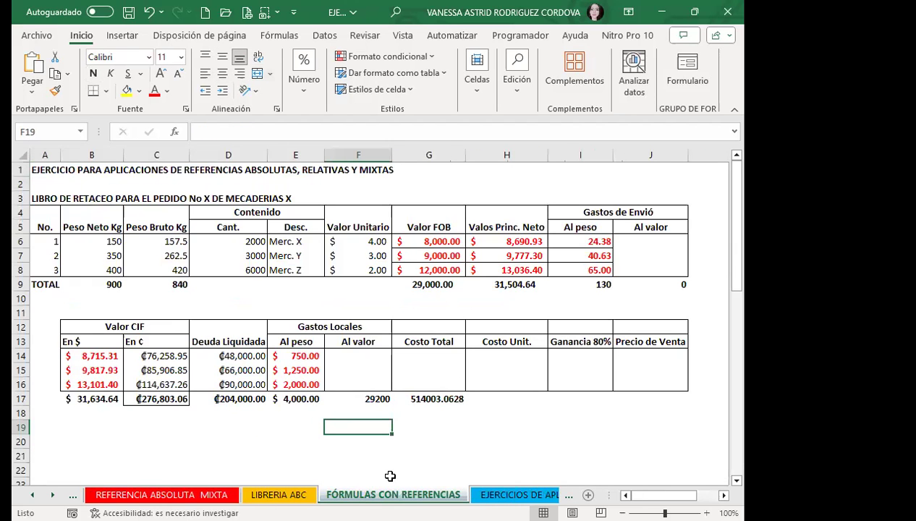
left_click_drag(448, 246, 582, 277)
key("Delete")
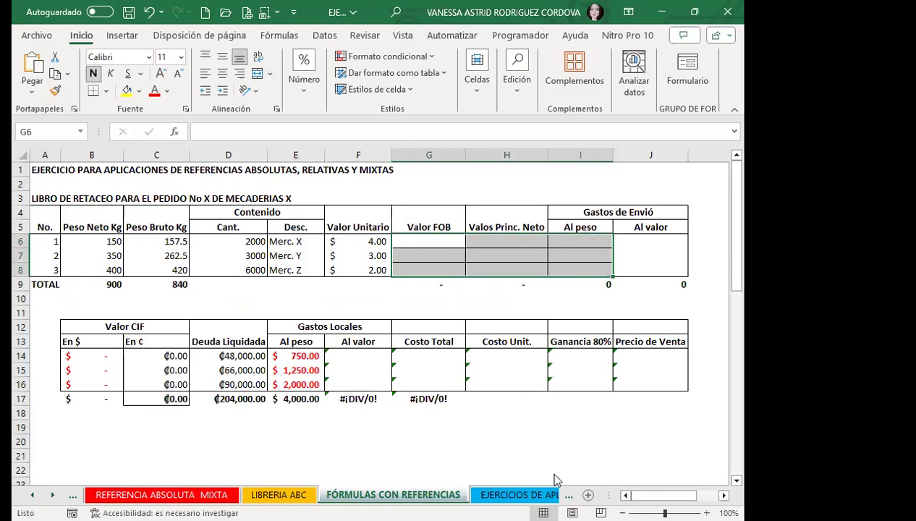
left_click(307, 445)
left_click(416, 242)
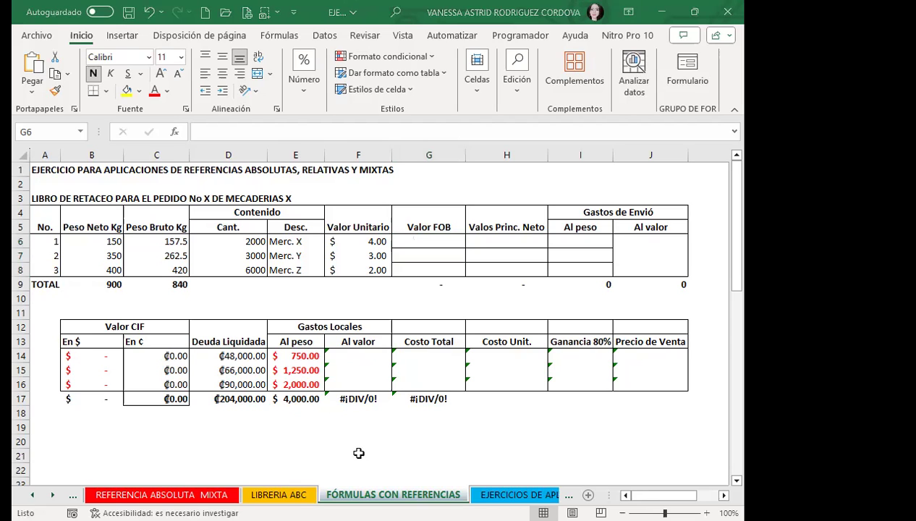
Read the FORMULAS list in exercise 2 below the tables and compare it with the columns that need completing.
left_click(412, 242)
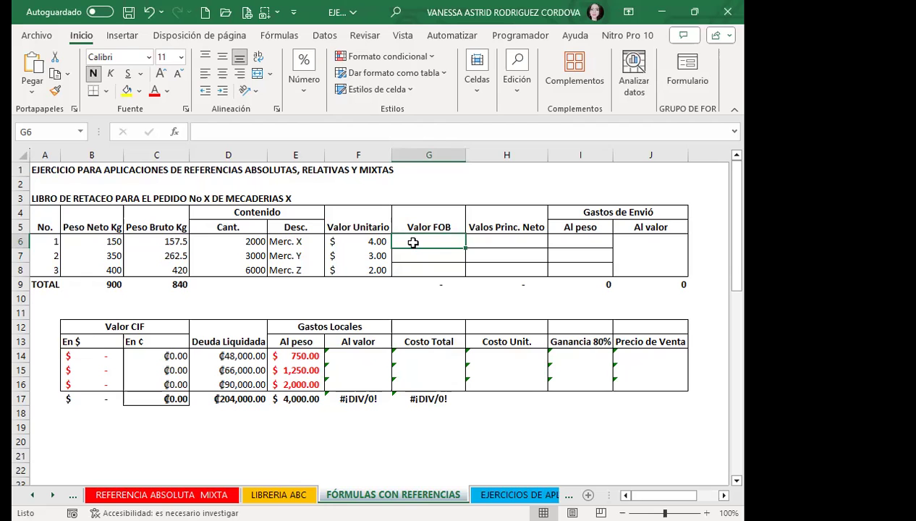
scroll(404, 299, "down", 7)
left_click(415, 305)
left_click_drag(433, 286, 377, 240)
left_click(350, 272)
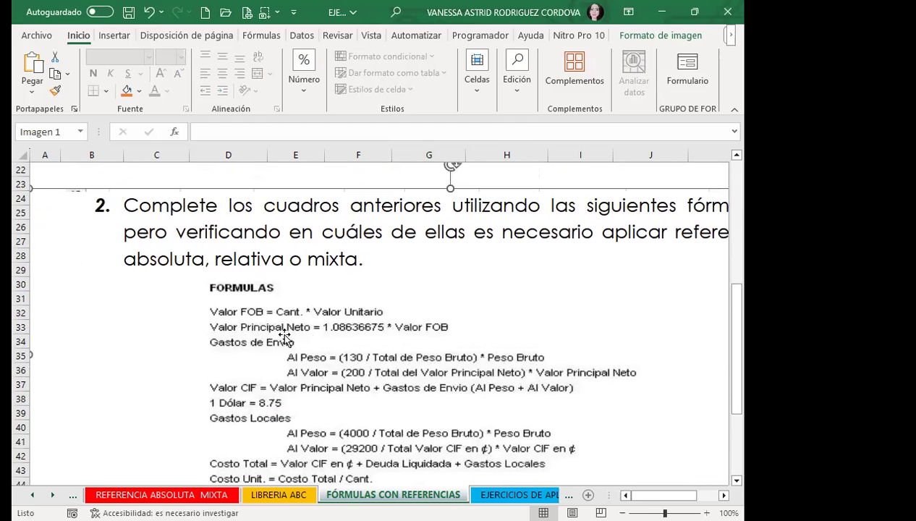
scroll(301, 282, "up", 7)
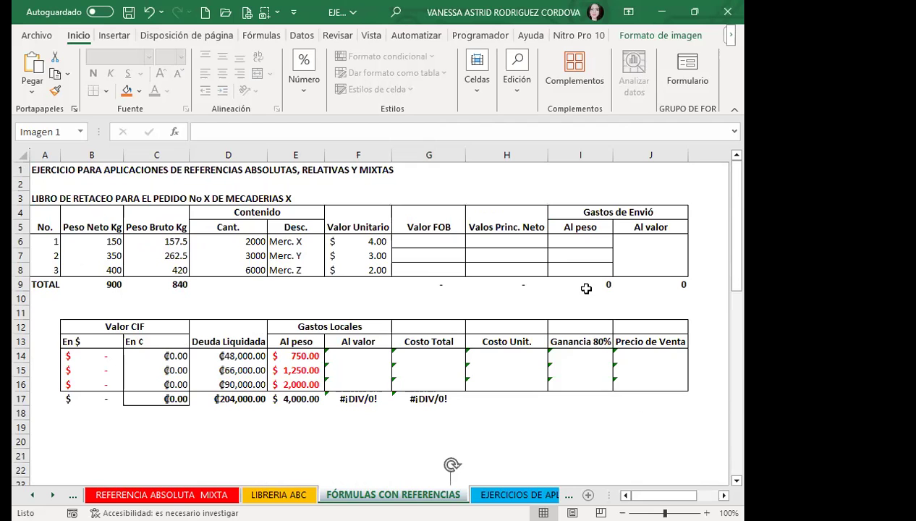
scroll(331, 380, "down", 4)
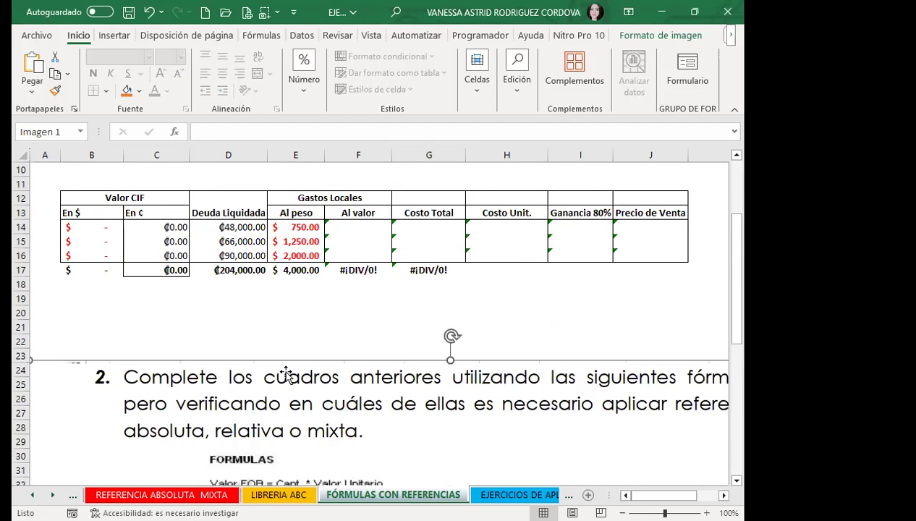
scroll(317, 355, "up", 4)
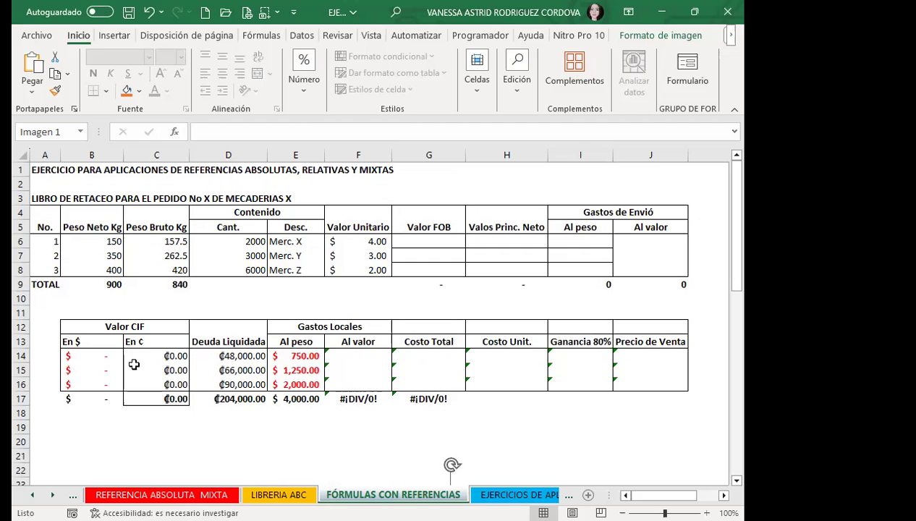
Calculate Valor FOB in G6 as quantity times unit value with =D6*F6, and fill the formula down to G8.
left_click(426, 233)
scroll(365, 359, "down", 1)
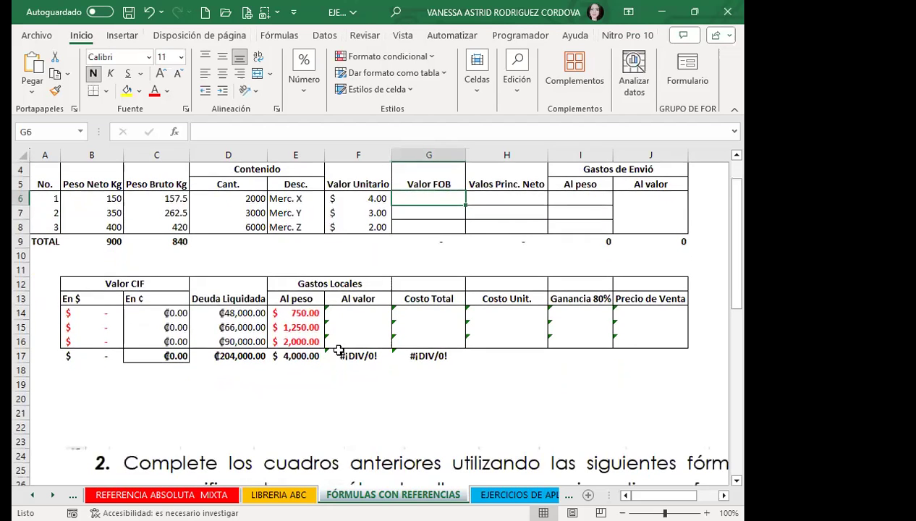
scroll(317, 407, "down", 4)
scroll(273, 381, "down", 1)
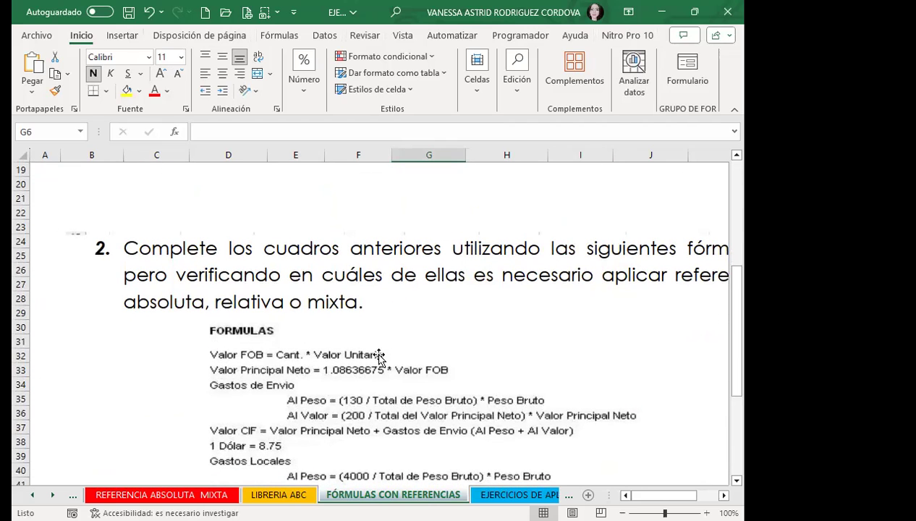
scroll(397, 350, "up", 3)
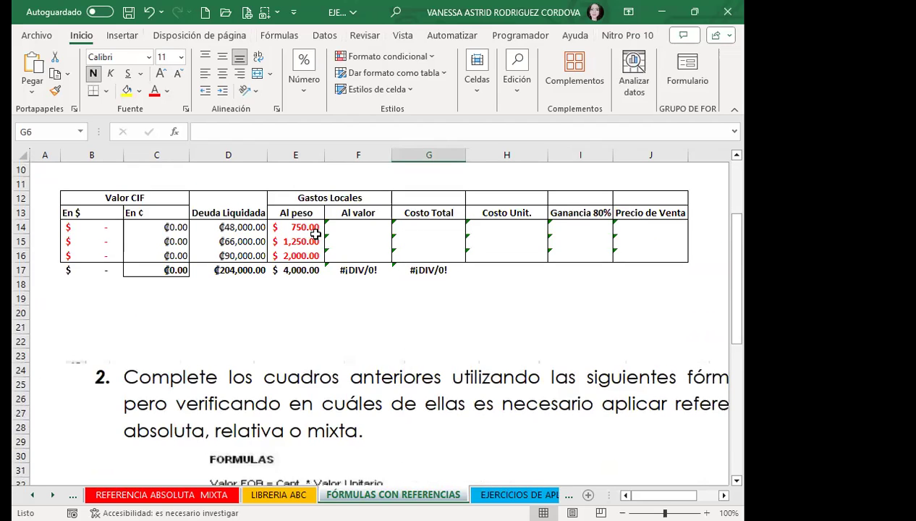
scroll(444, 258, "up", 3)
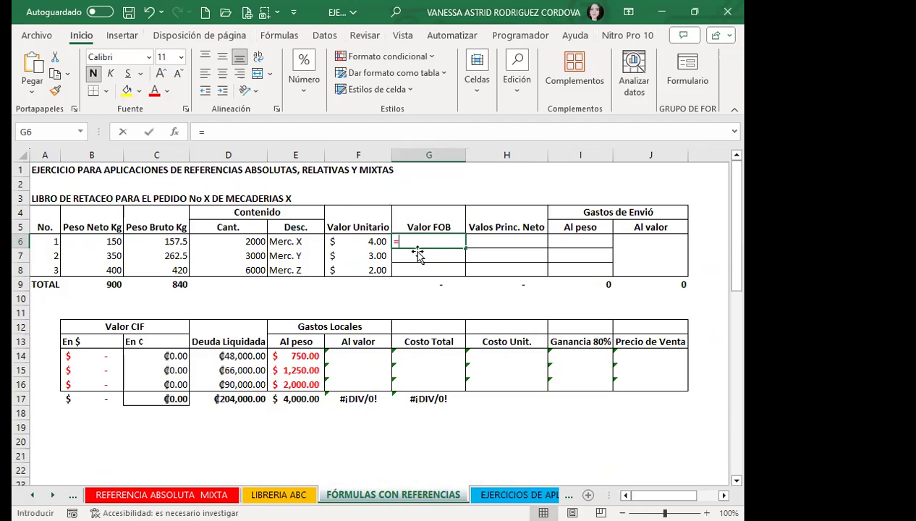
type("=")
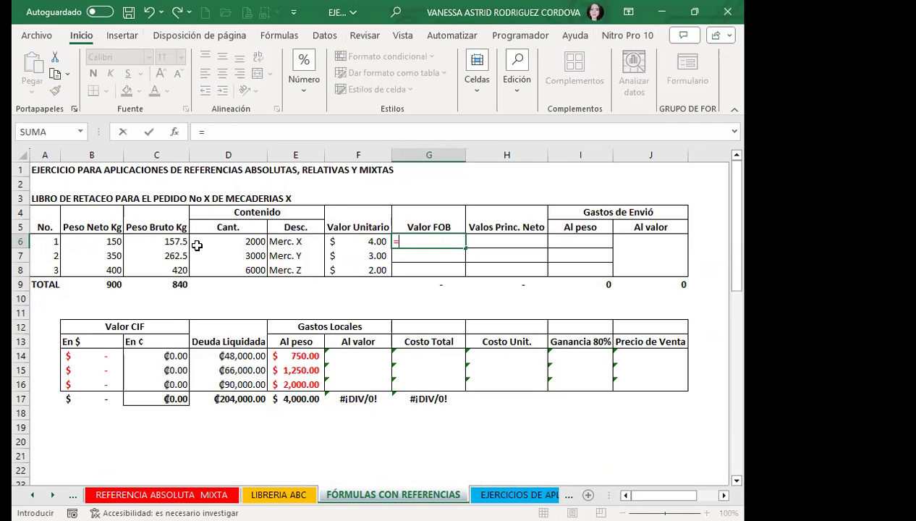
left_click(223, 243)
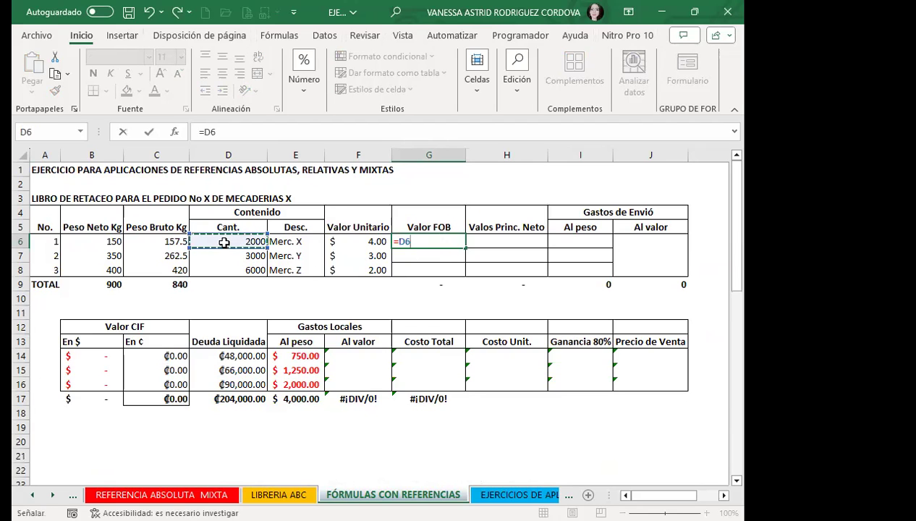
type("*")
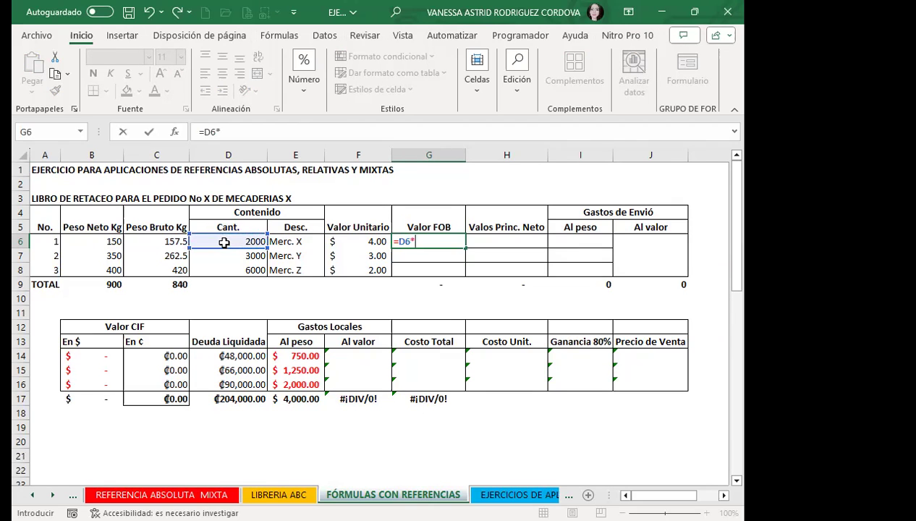
left_click(342, 239)
key("Return")
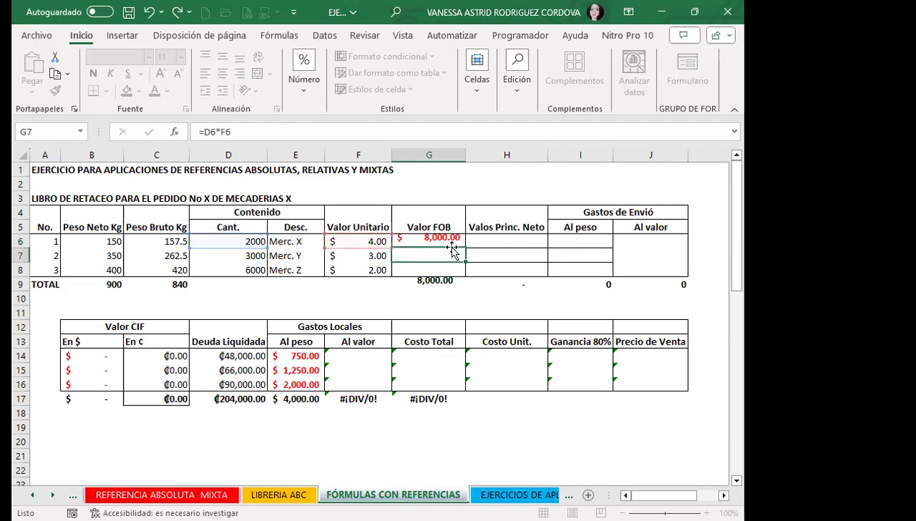
key("Up")
left_click_drag(465, 250, 460, 271)
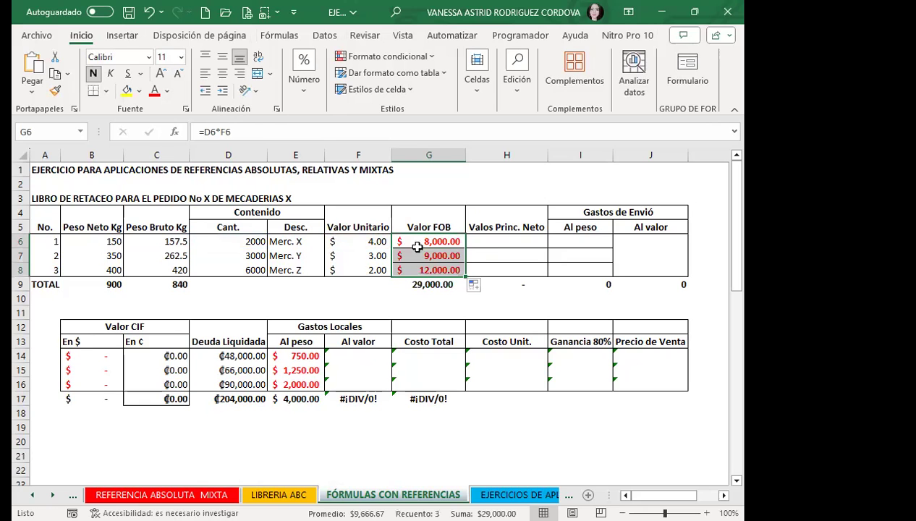
Calculate Valos Princ. Neto in H6 with =1.08636675*G6, following the FORMULAS list, and fill the formula down to H8.
scroll(308, 398, "down", 5)
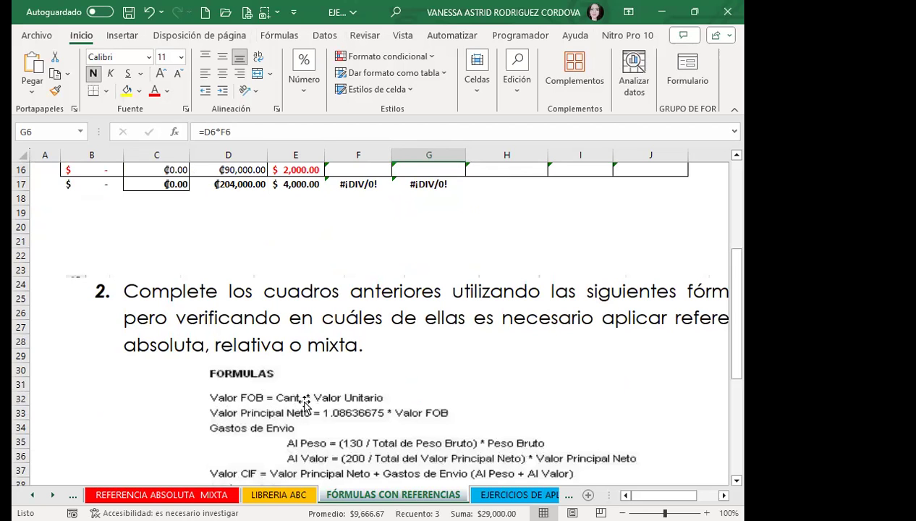
scroll(229, 255, "up", 5)
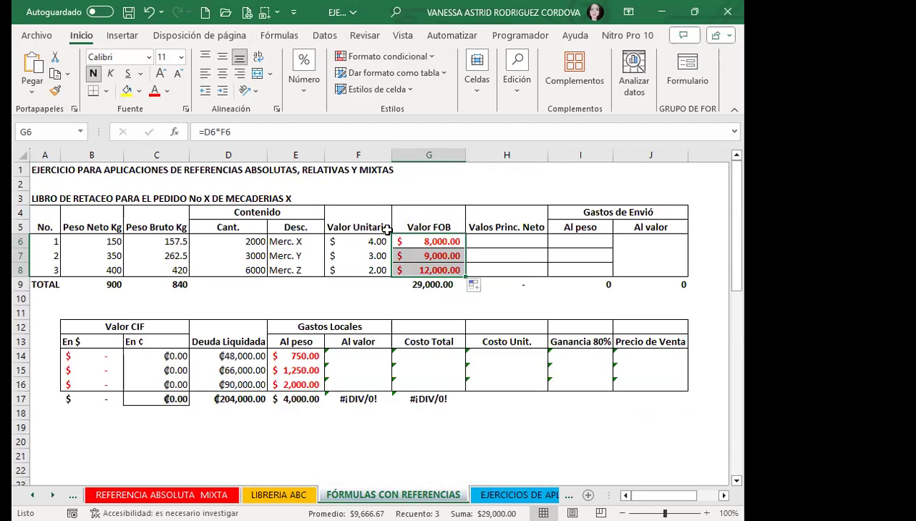
scroll(304, 394, "down", 7)
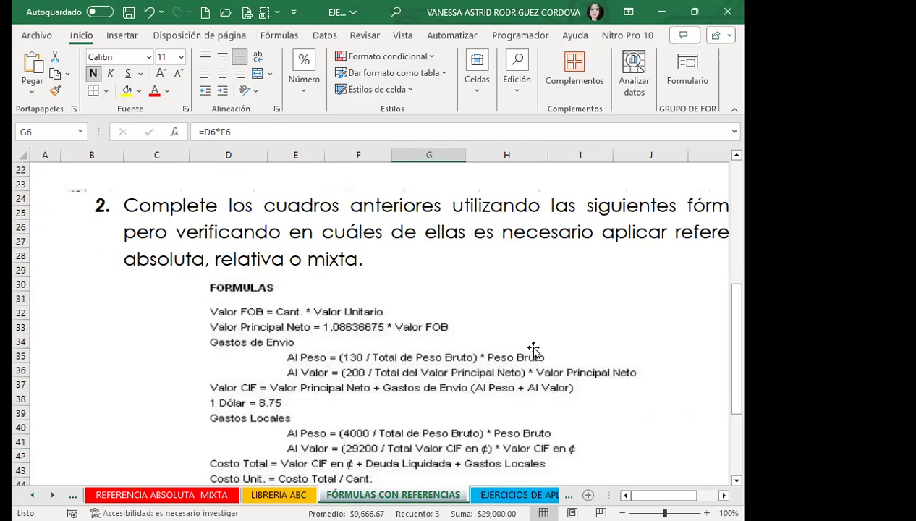
scroll(534, 350, "up", 7)
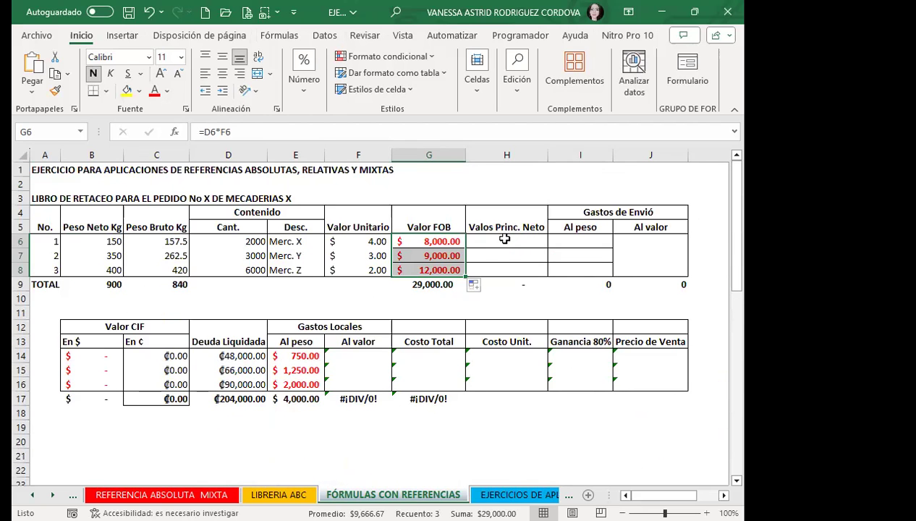
left_click(503, 243)
type("=")
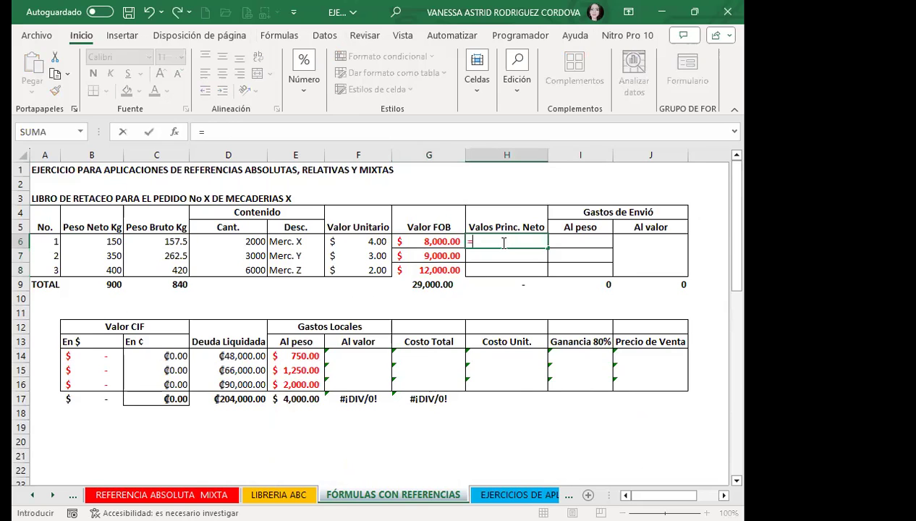
scroll(472, 321, "down", 5)
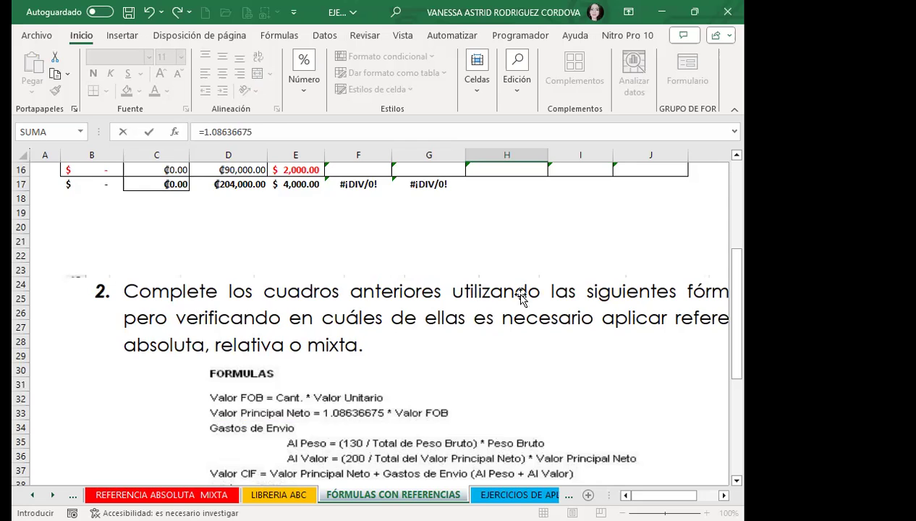
scroll(485, 304, "up", 5)
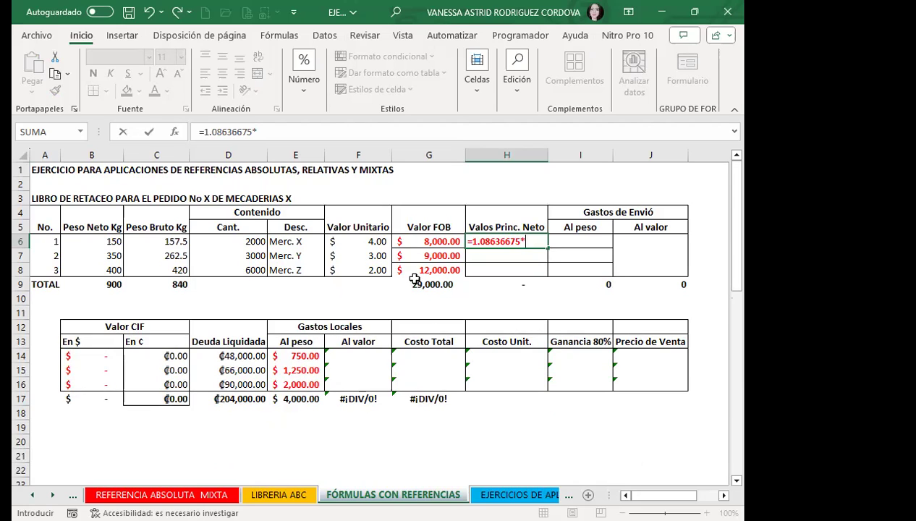
left_click(419, 241)
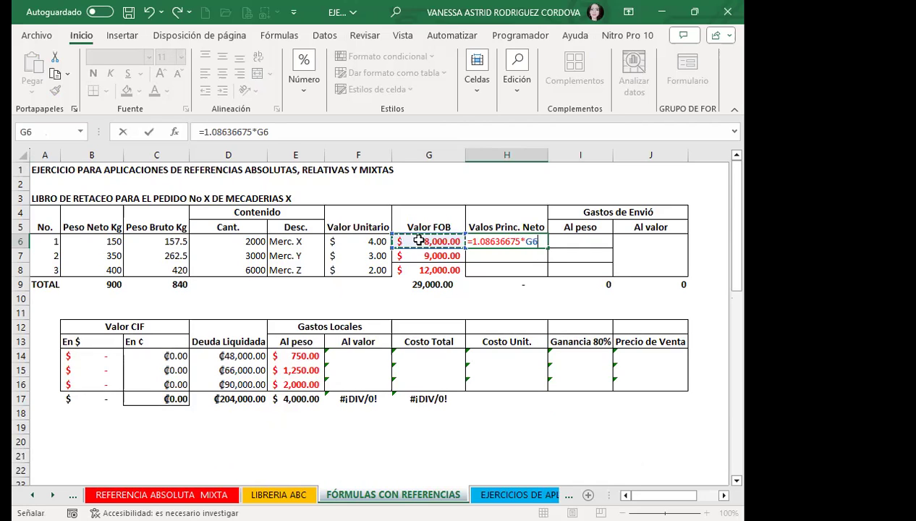
key("Return")
left_click(486, 240)
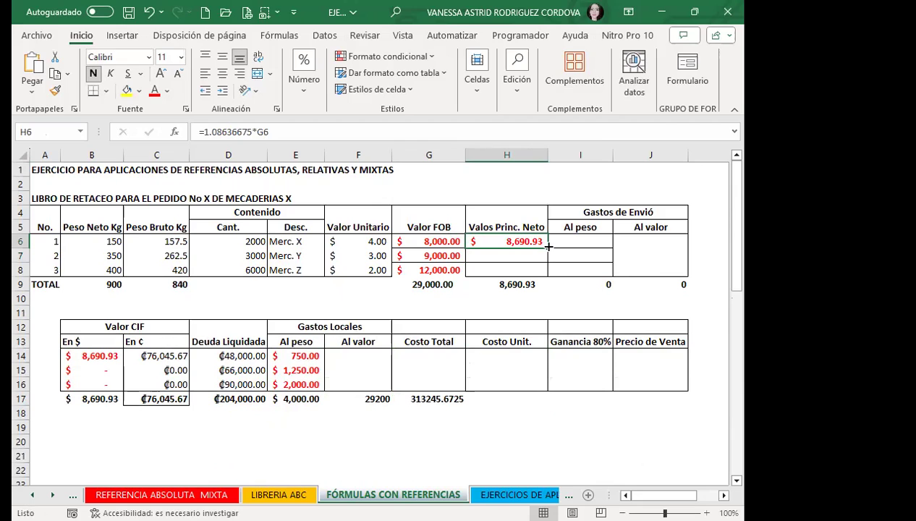
left_click_drag(549, 247, 530, 271)
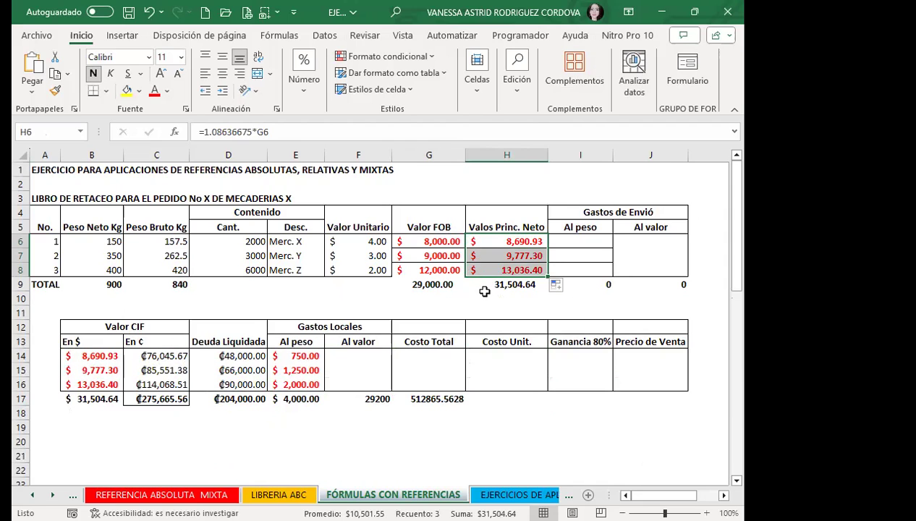
Start the Al peso shipping formula in I6 by dividing 130 by the total gross weight as an absolute reference, =(130/$C$9).
left_click(562, 240)
scroll(576, 364, "down", 6)
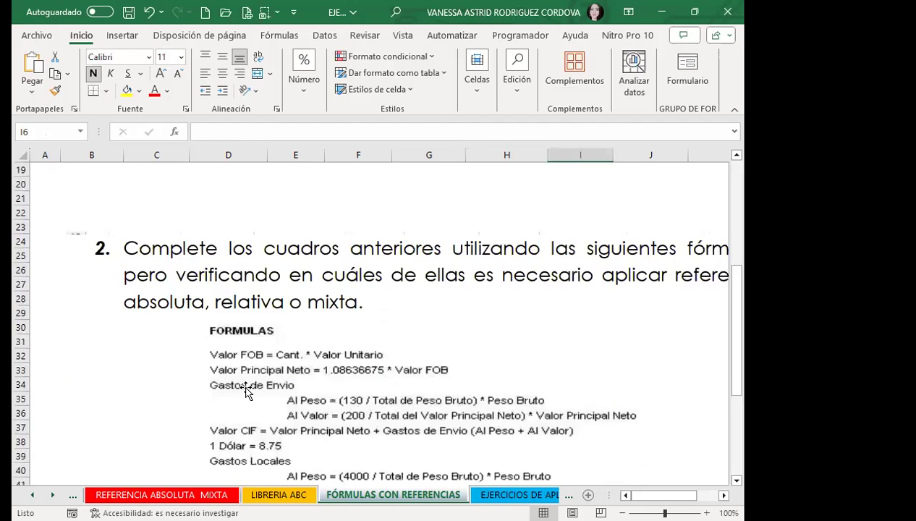
scroll(246, 390, "down", 1)
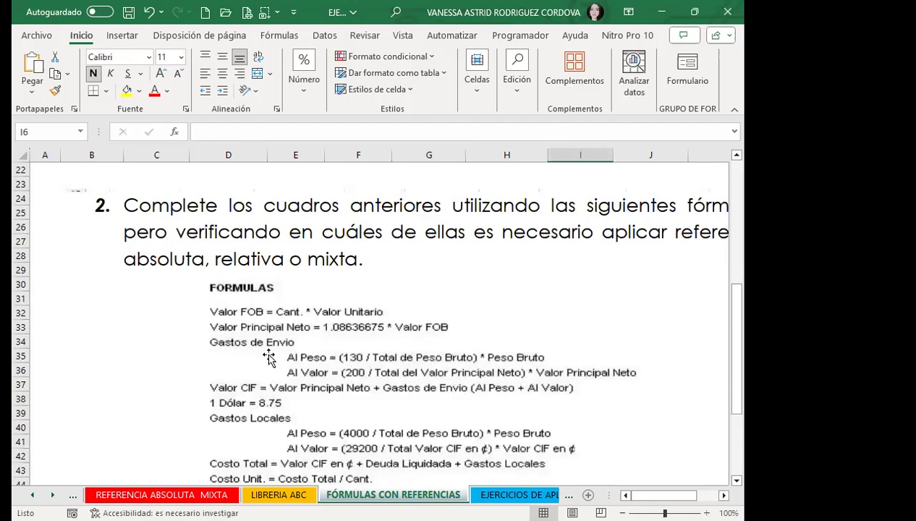
scroll(529, 285, "up", 6)
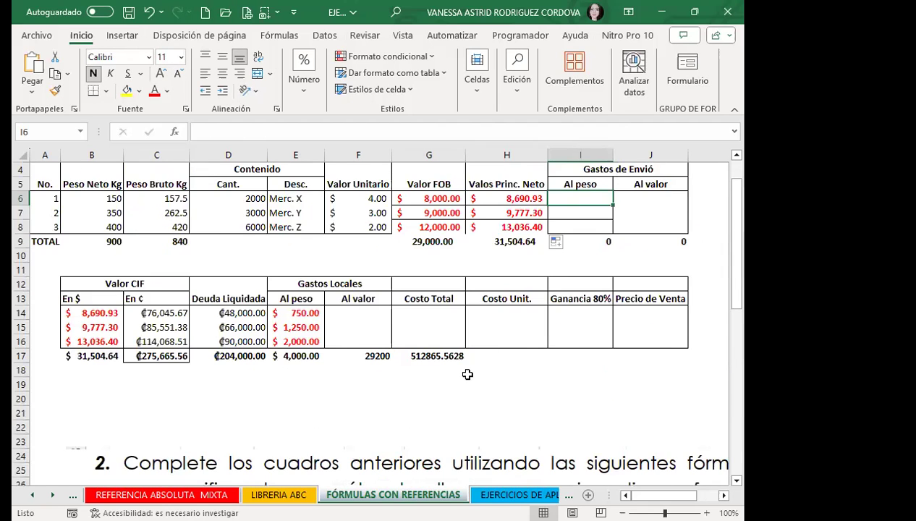
scroll(361, 361, "down", 5)
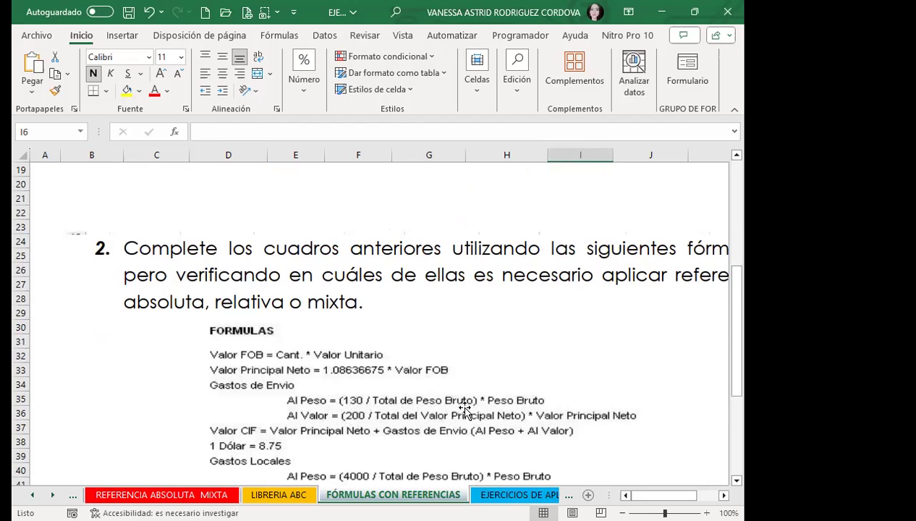
scroll(423, 371, "down", 1)
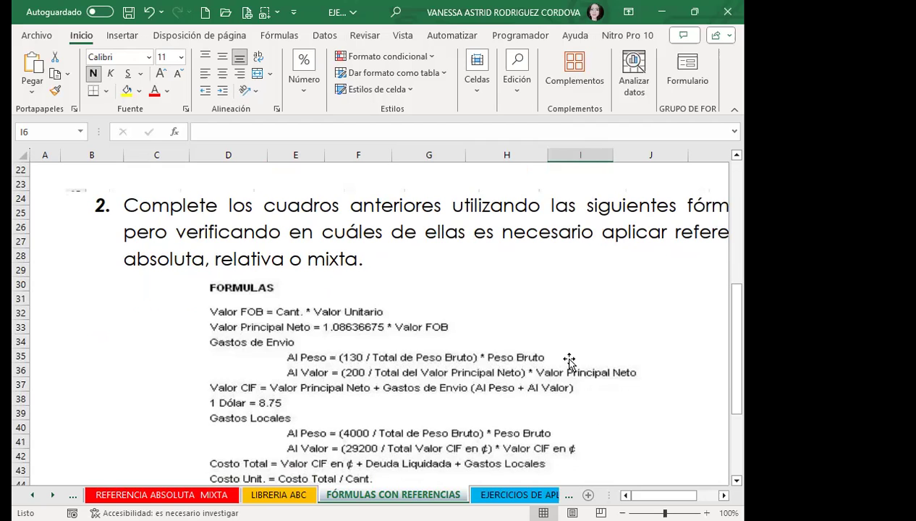
scroll(569, 360, "up", 6)
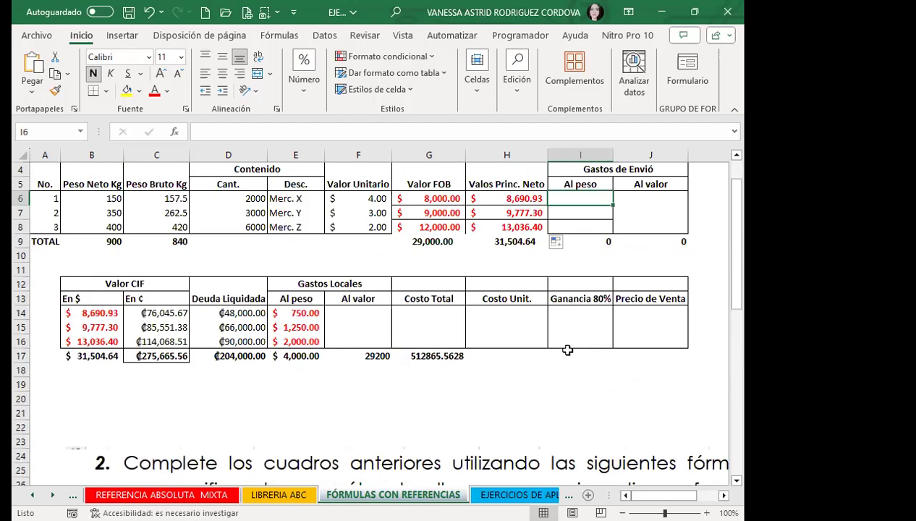
type("=(130/")
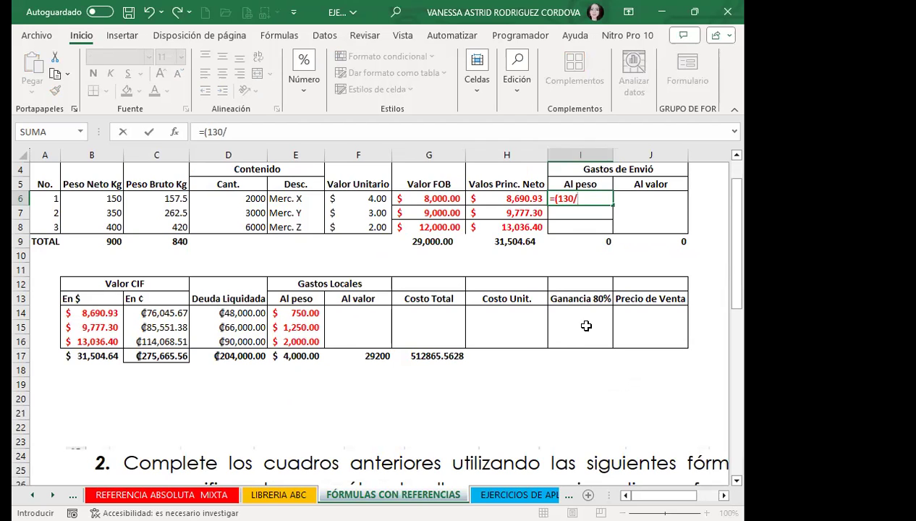
scroll(508, 415, "down", 5)
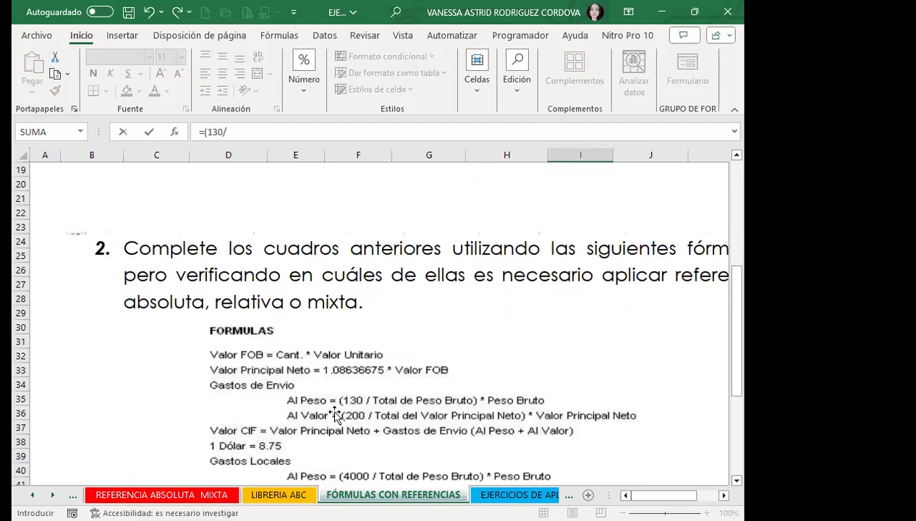
scroll(334, 414, "up", 6)
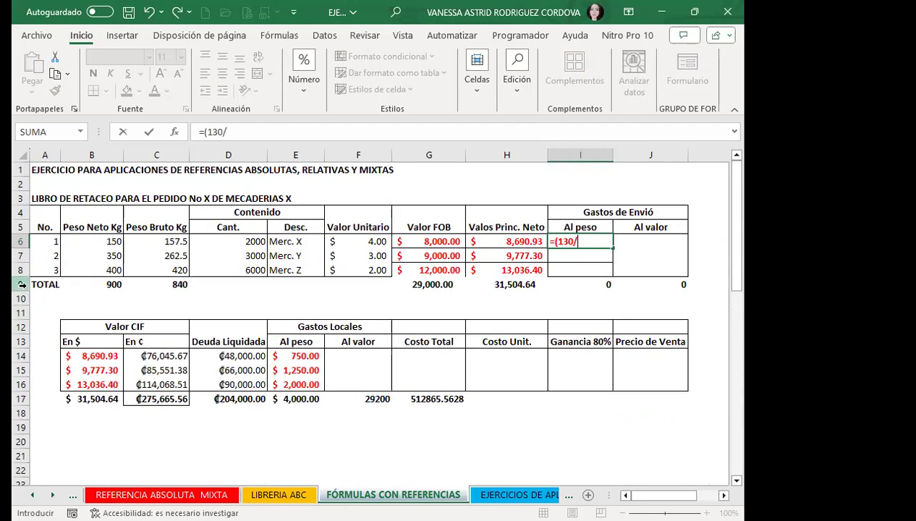
left_click(159, 284)
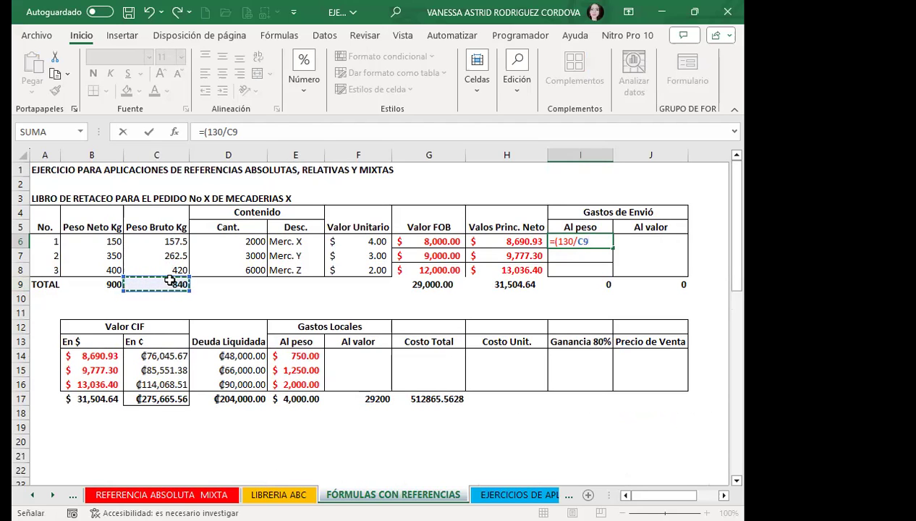
key("F4")
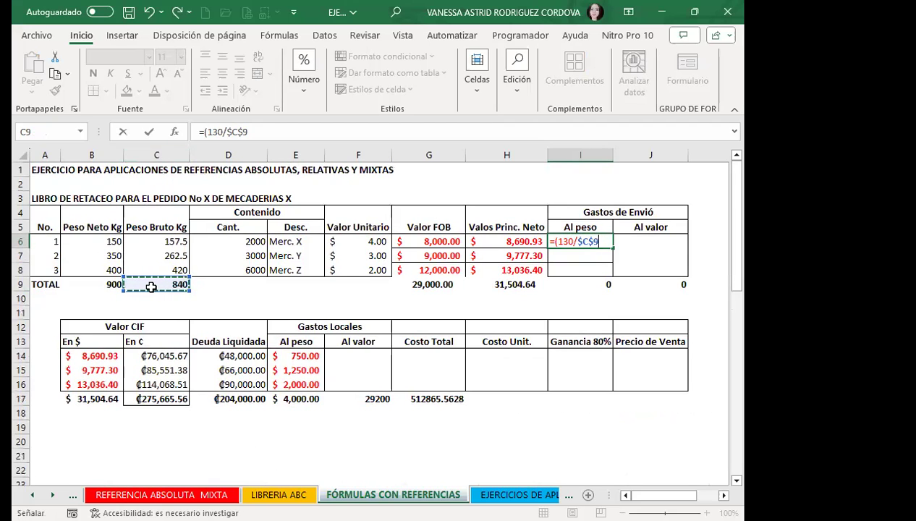
type(")")
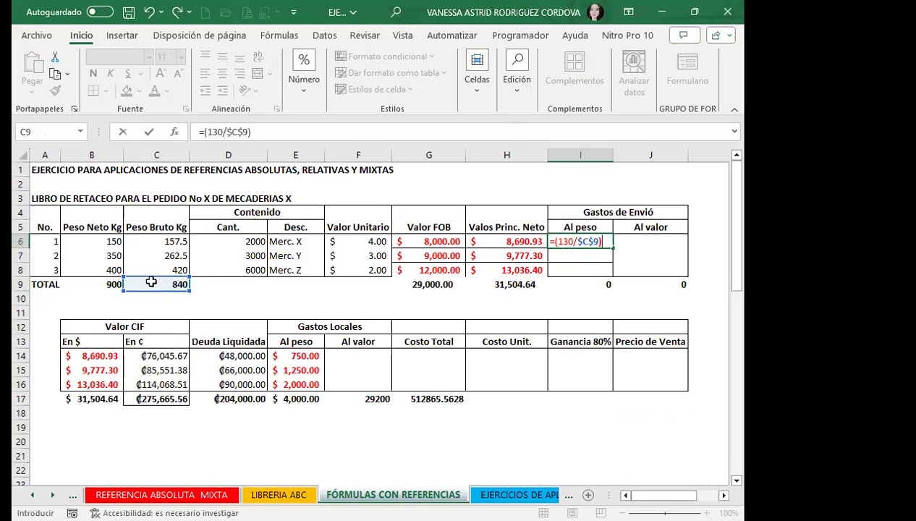
Complete the I6 formula by multiplying by the first item's gross weight with a fixed-column mixed reference, =(130/$C$9)*$C6.
type("*")
scroll(300, 384, "down", 7)
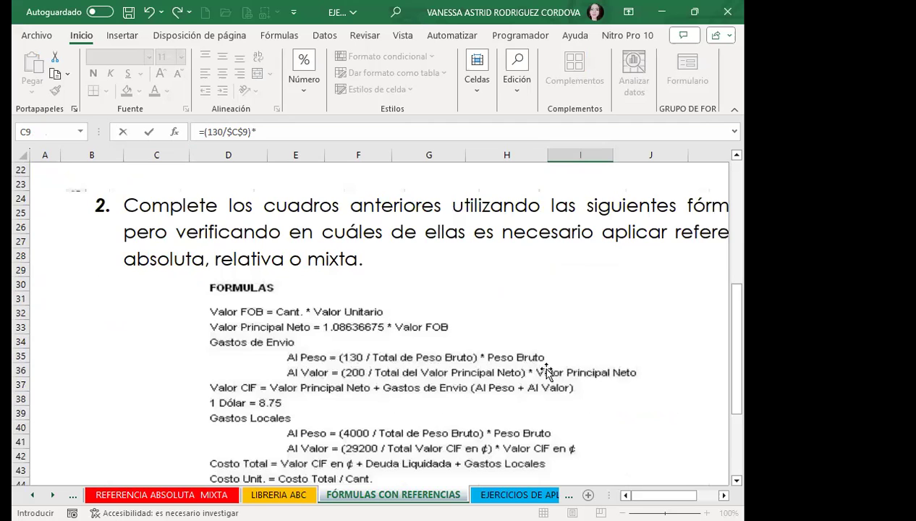
scroll(174, 290, "up", 7)
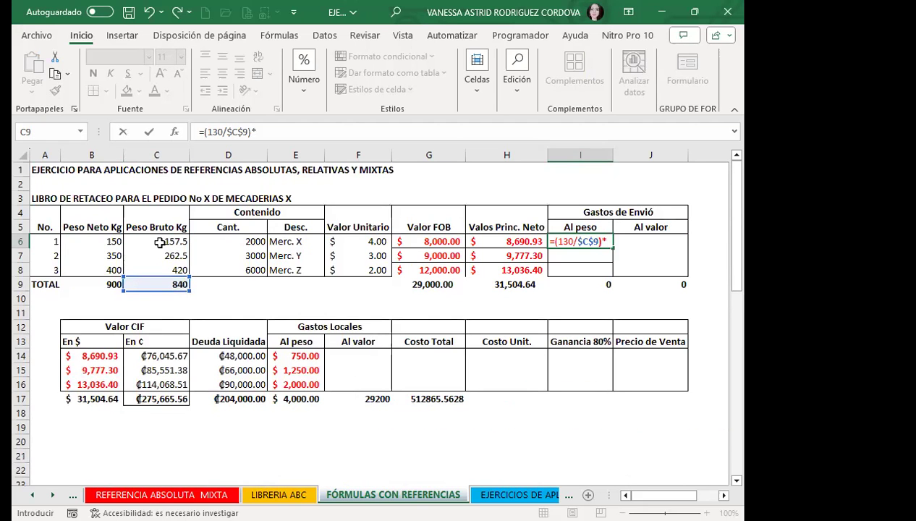
left_click(159, 243)
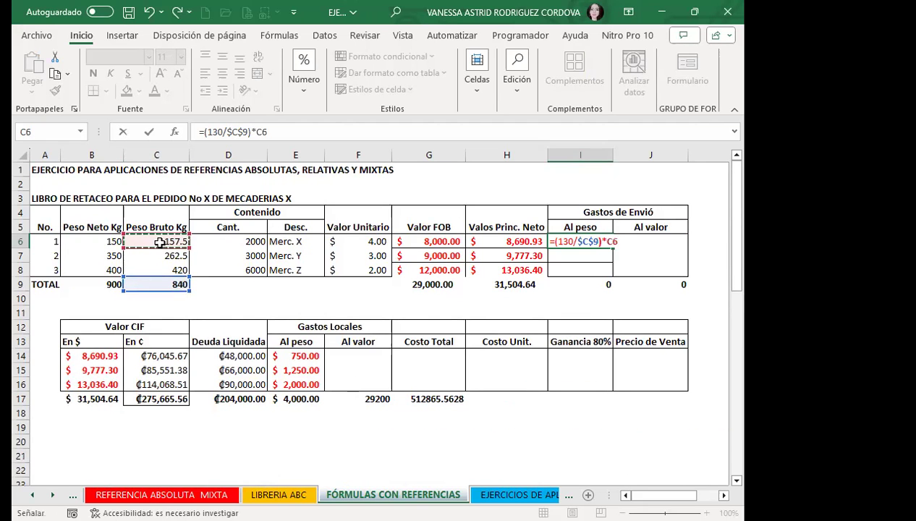
key("F4")
key("F4")
key("F4")
key("Return")
Fill the Al peso formula from I6 down to I8.
left_click(565, 242)
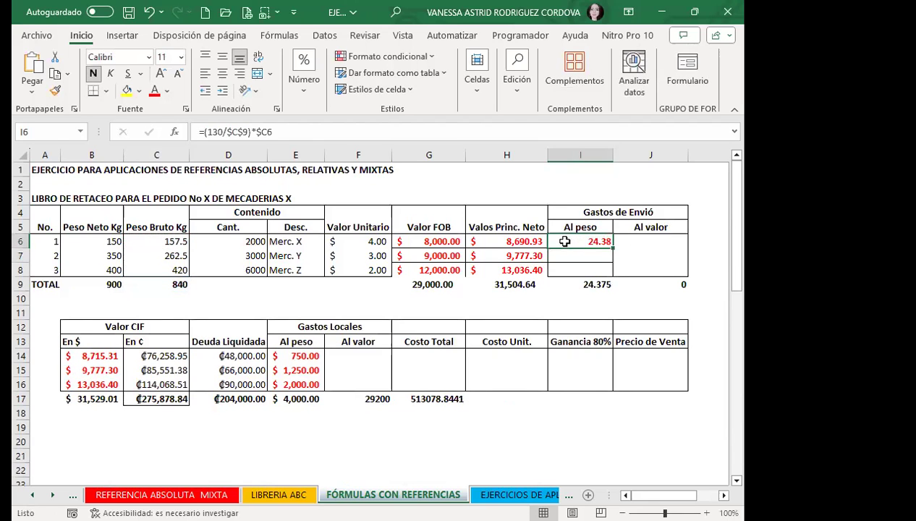
left_click_drag(613, 248, 614, 275)
left_click(561, 298)
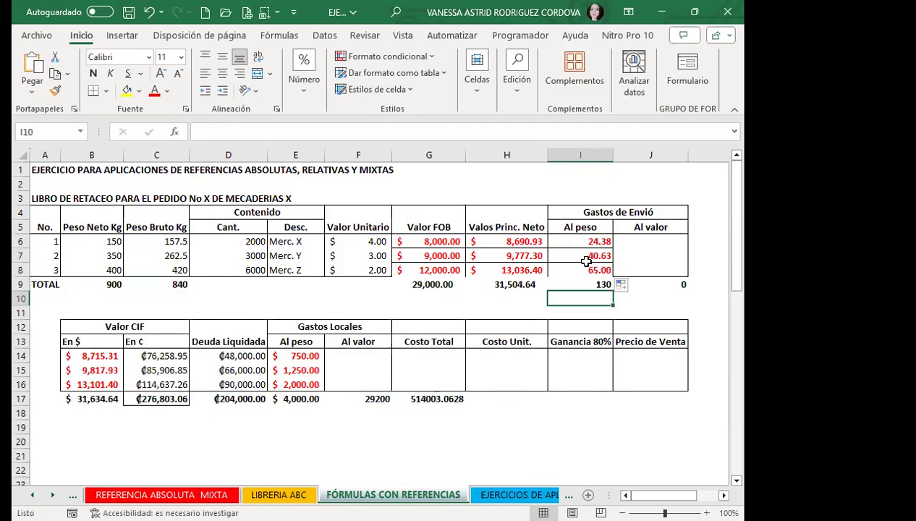
left_click_drag(431, 243, 594, 270)
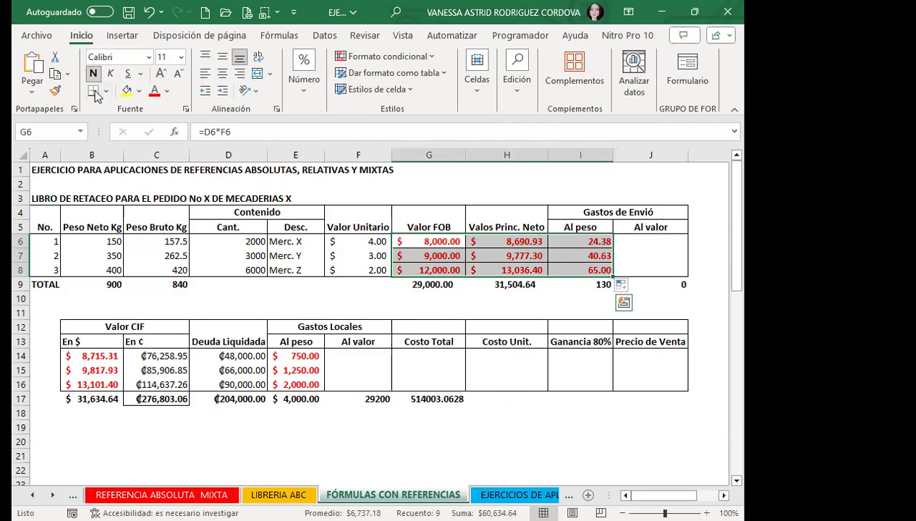
left_click(633, 256)
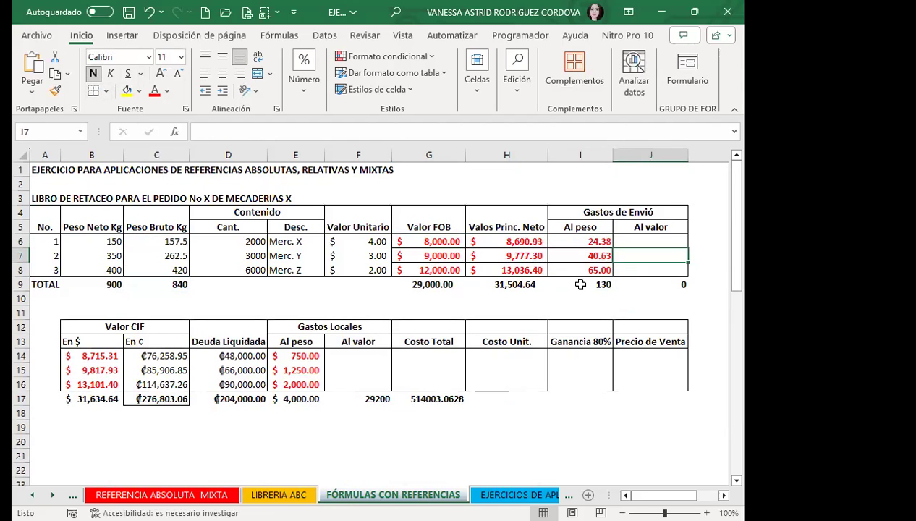
Start the Al valor shipping formula in J6 by dividing 200 by the total Valos Princ. Neto as an absolute reference, =(200/$H$9)*.
left_click(640, 241)
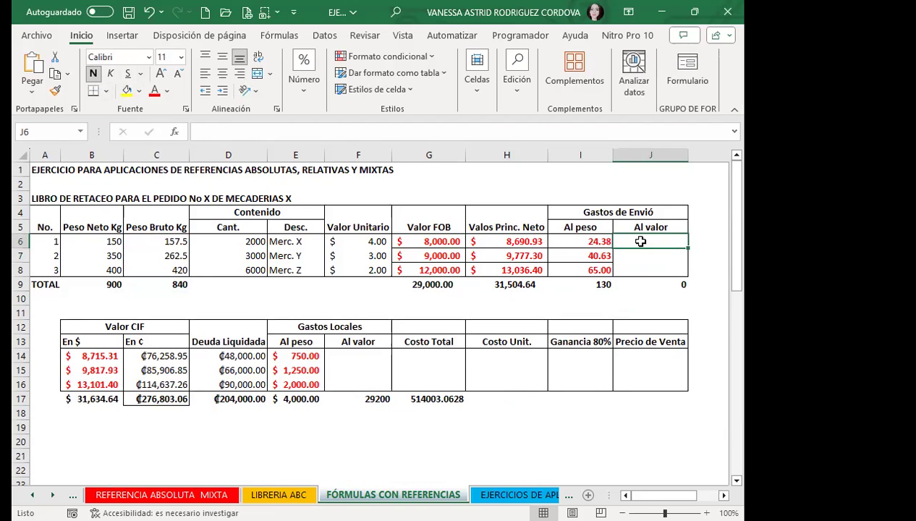
type("=(")
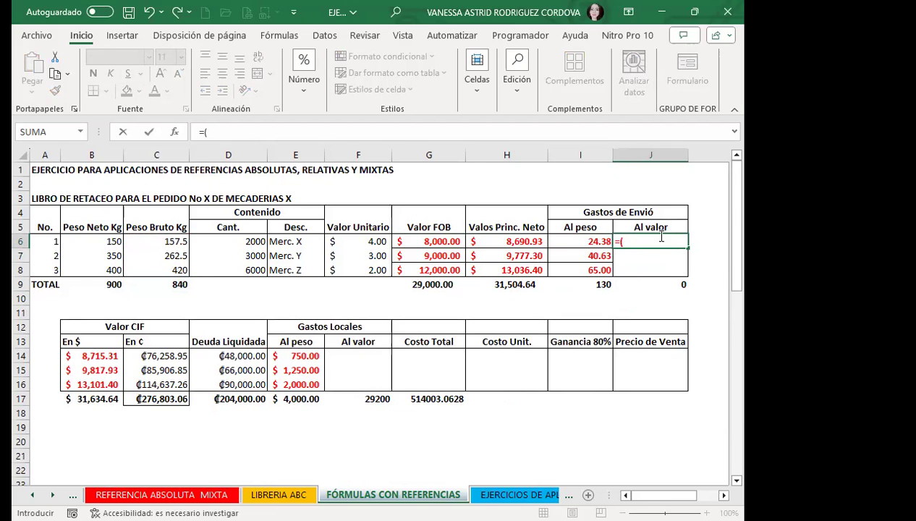
scroll(409, 434, "down", 7)
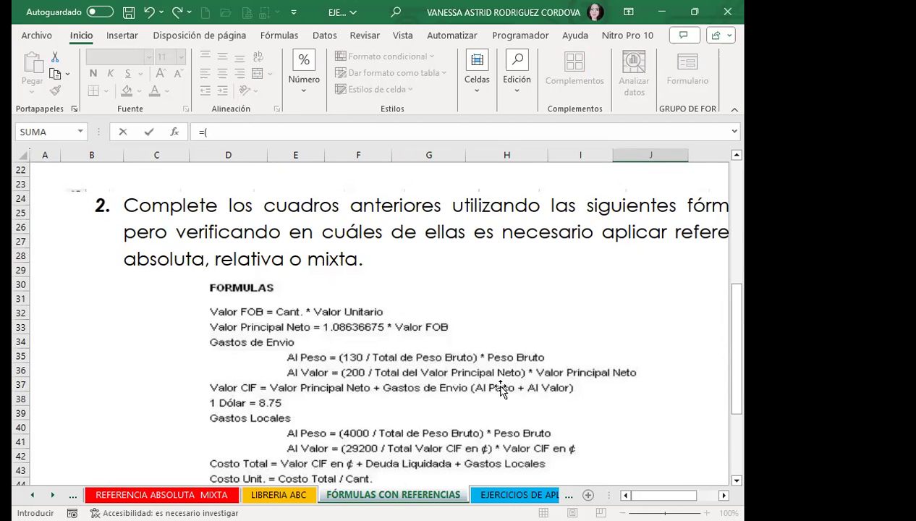
scroll(491, 349, "up", 7)
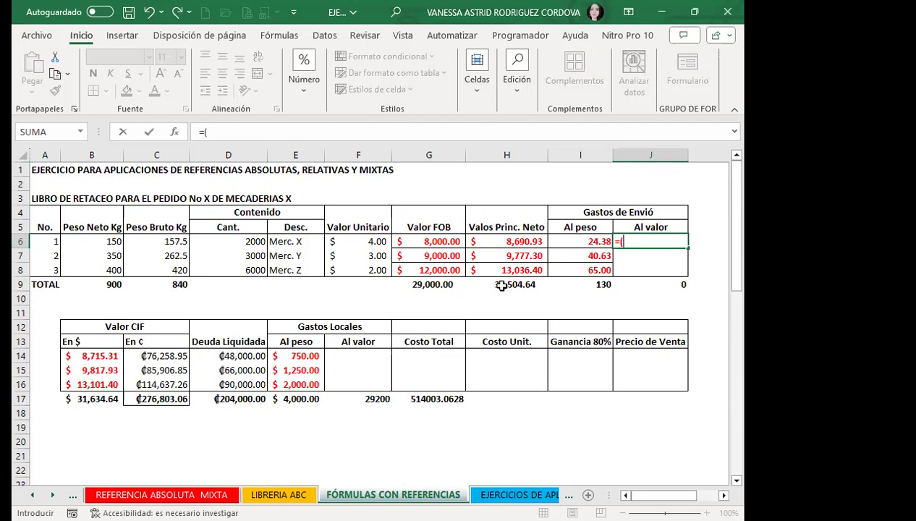
scroll(482, 396, "down", 5)
scroll(482, 396, "down", 4)
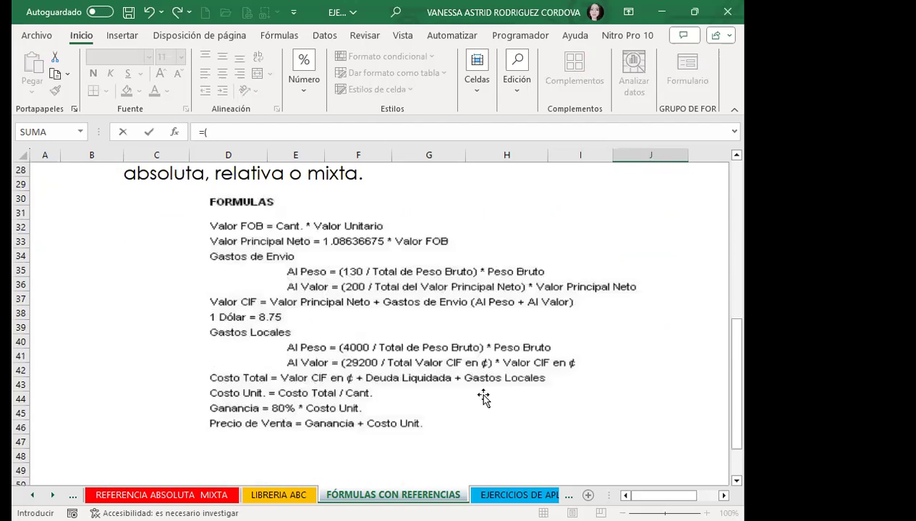
scroll(485, 366, "up", 9)
type("200/")
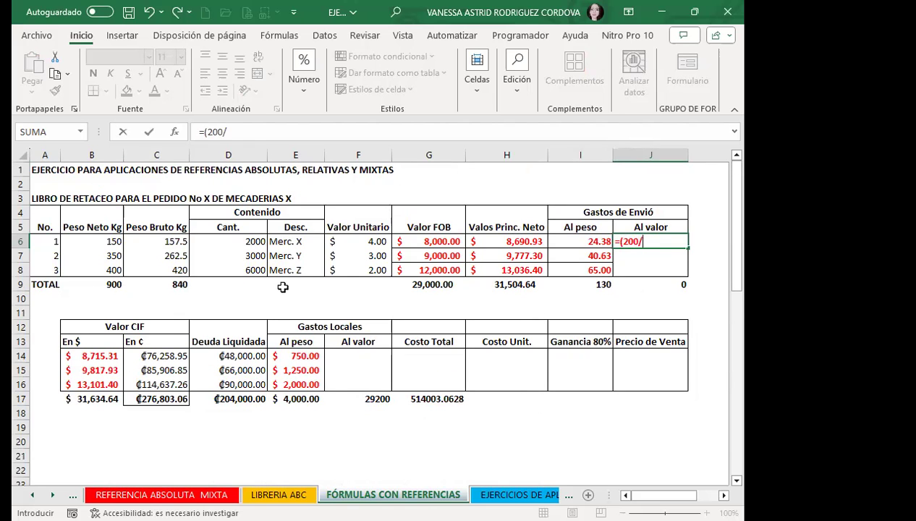
left_click(510, 286)
key("F4")
type(")*")
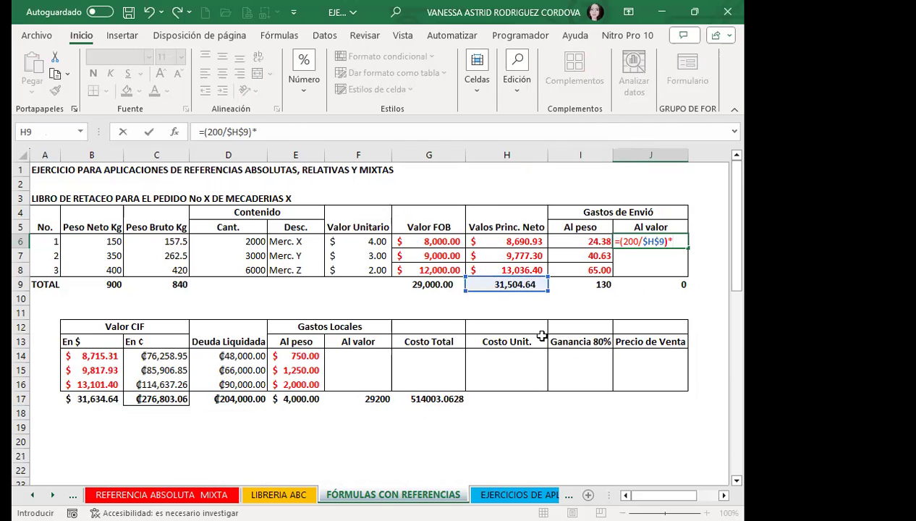
Complete the J6 formula with the fixed-column mixed reference $H6, giving =(200/$H$9)*$H6, and fill it down to J8.
scroll(337, 405, "down", 8)
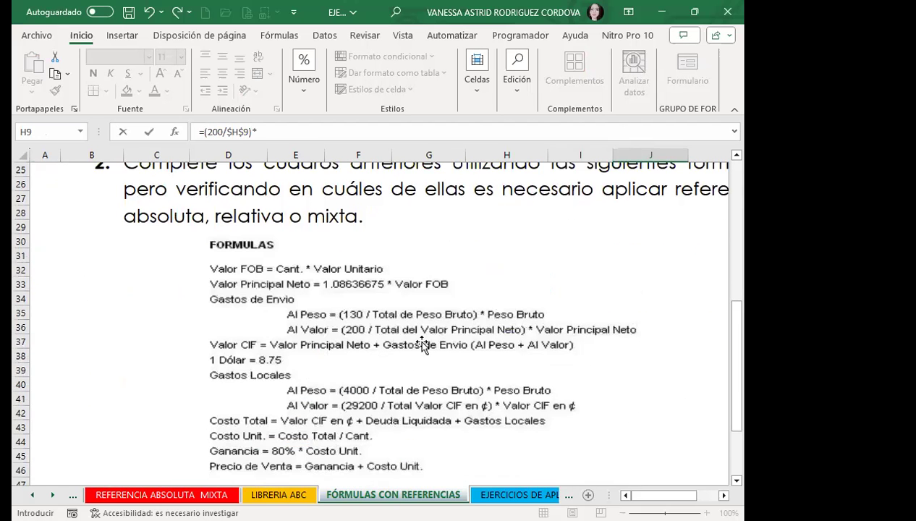
scroll(456, 317, "up", 7)
scroll(459, 314, "up", 1)
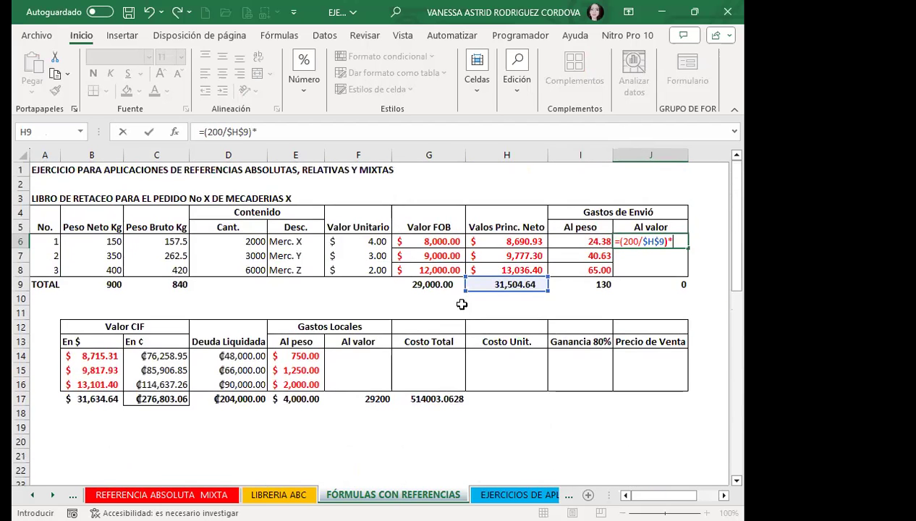
left_click(494, 242)
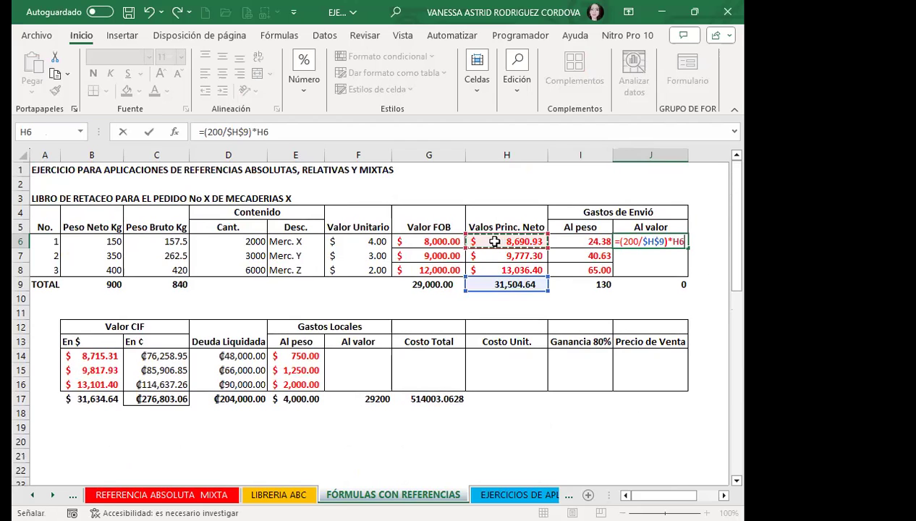
key("F4")
key("F4")
key("Return")
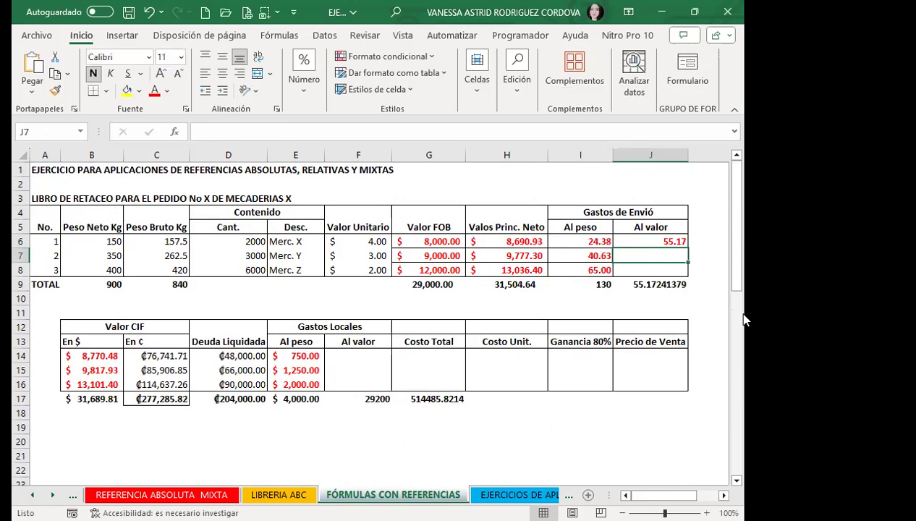
left_click(644, 240)
left_click_drag(687, 257, 680, 273)
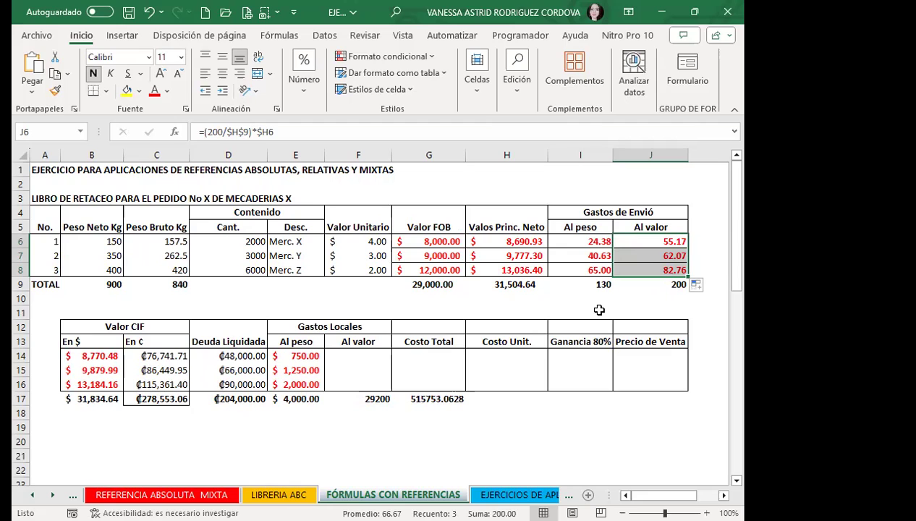
Review the reference types used in the Valor FOB, Valos Princ. Neto, Al peso and Al valor formulas of the first table.
left_click(407, 238)
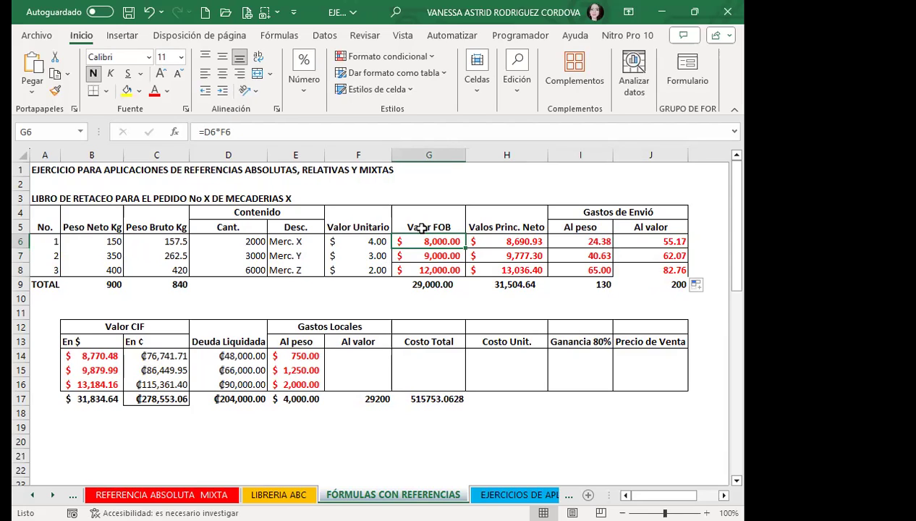
left_click(638, 271)
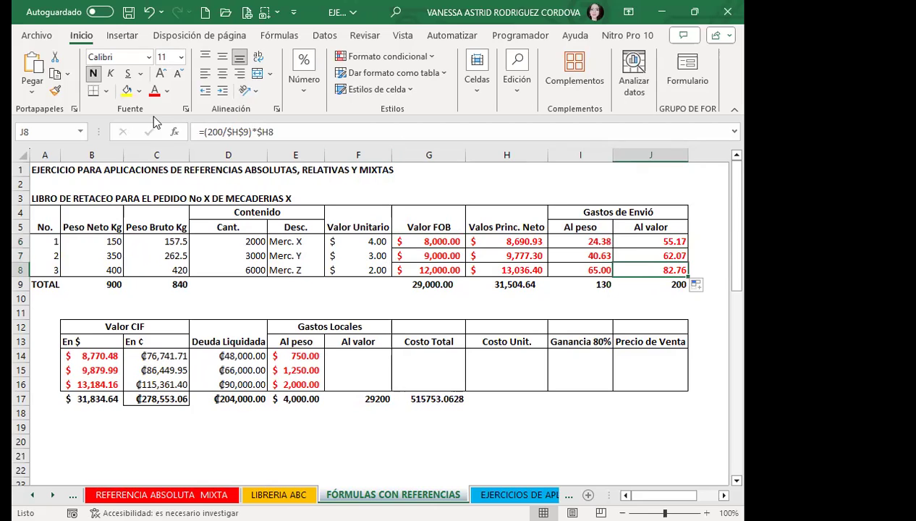
left_click(561, 255)
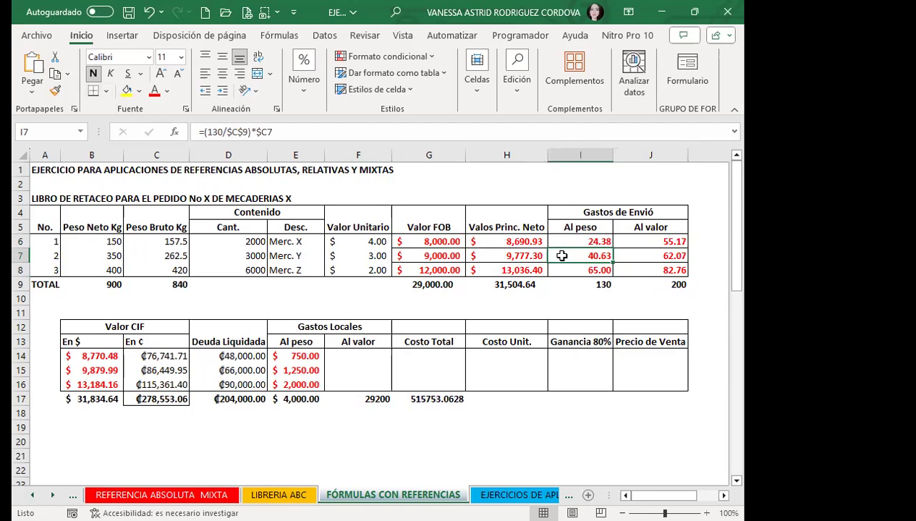
left_click(423, 241)
left_click(226, 239)
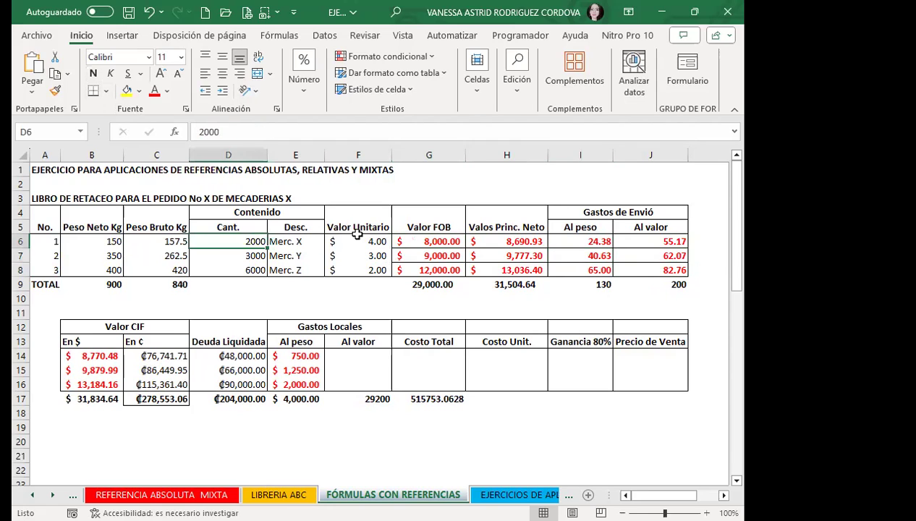
left_click(370, 236)
left_click(419, 241)
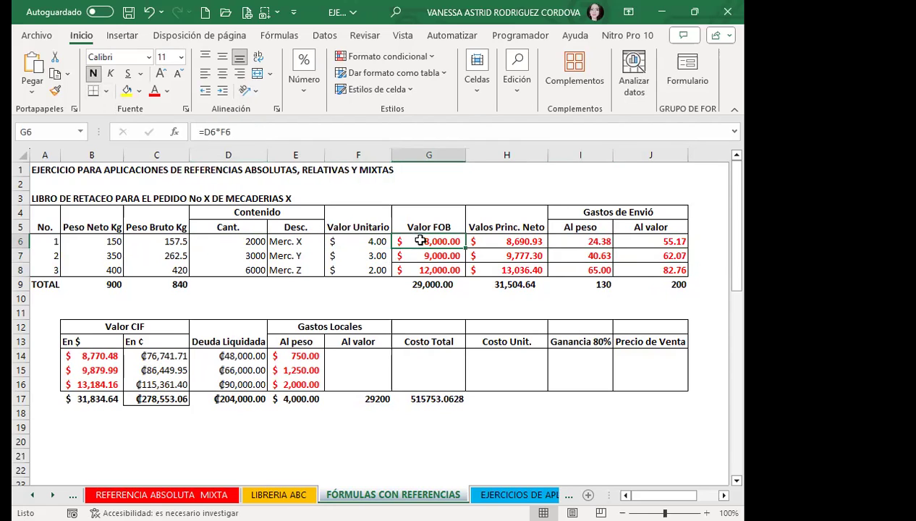
left_click(485, 239)
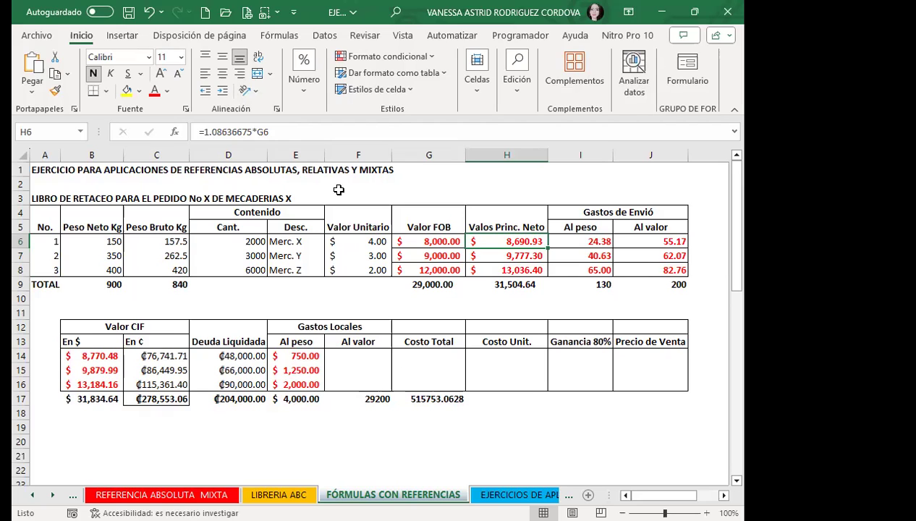
left_click(561, 244)
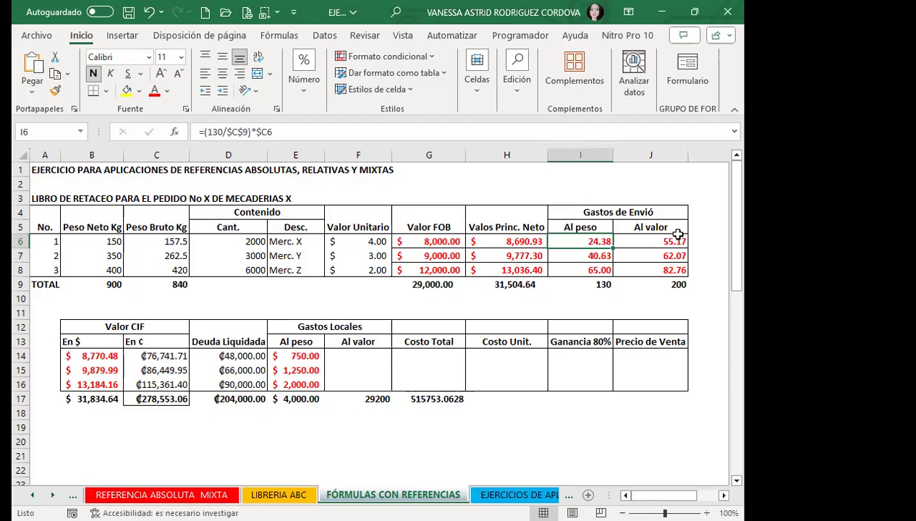
left_click(649, 243)
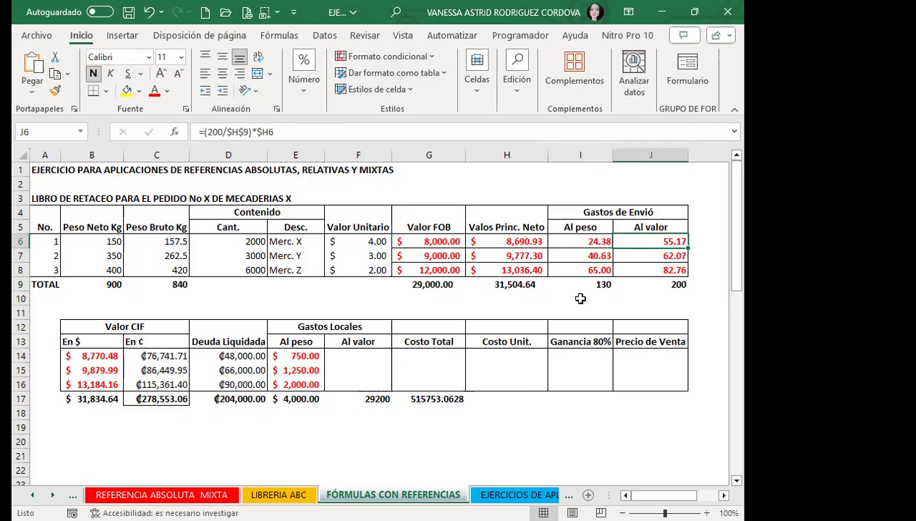
Try filling the Valos Princ. Neto formula from H6 down through total cell H9, and undo the fill.
left_click(510, 234)
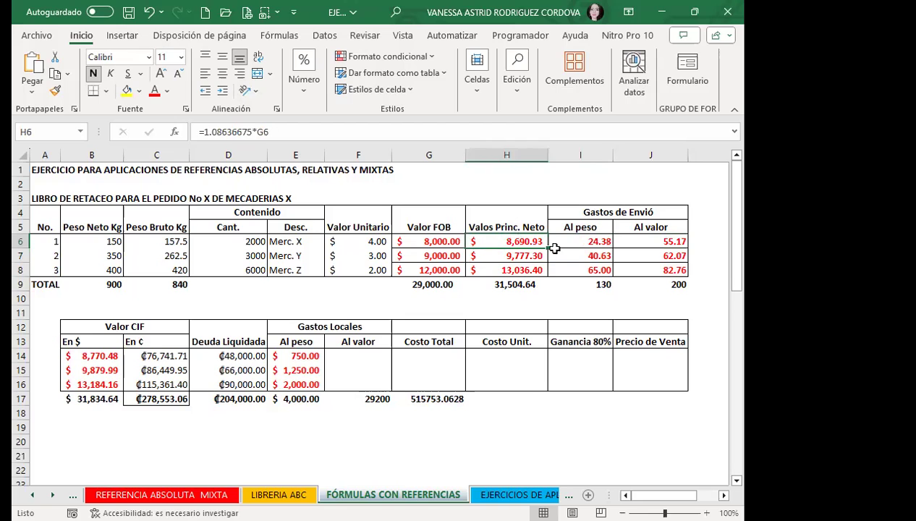
left_click_drag(549, 248, 544, 291)
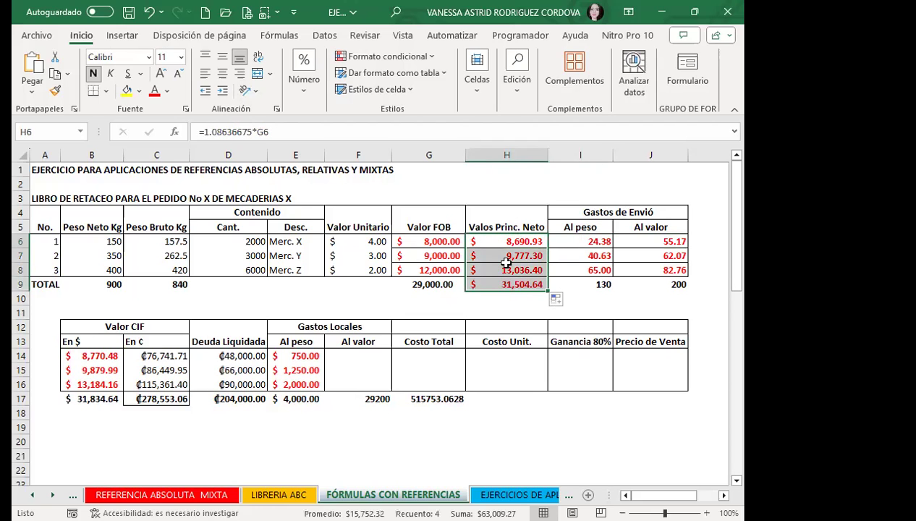
key("ctrl+z")
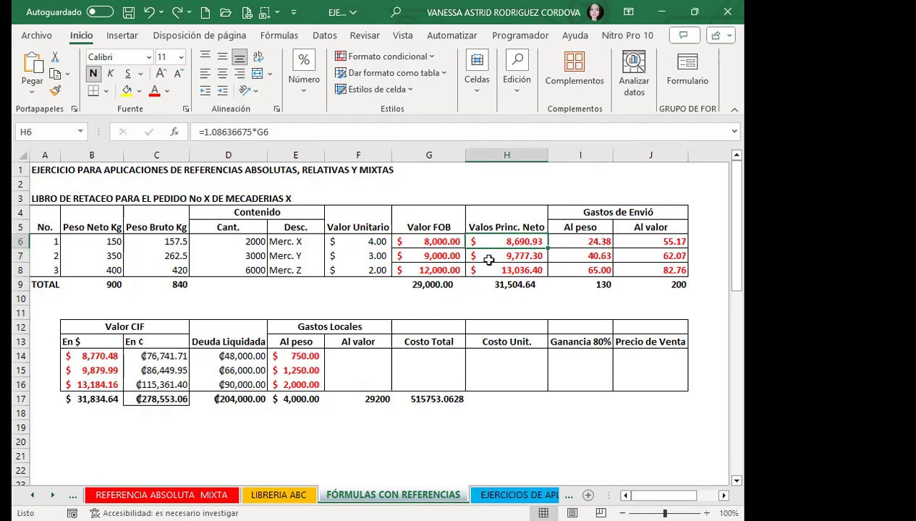
Examine the total formulas in H9 and I9, the item formulas in H7 and I6, and the FORMULAS list.
left_click(492, 283)
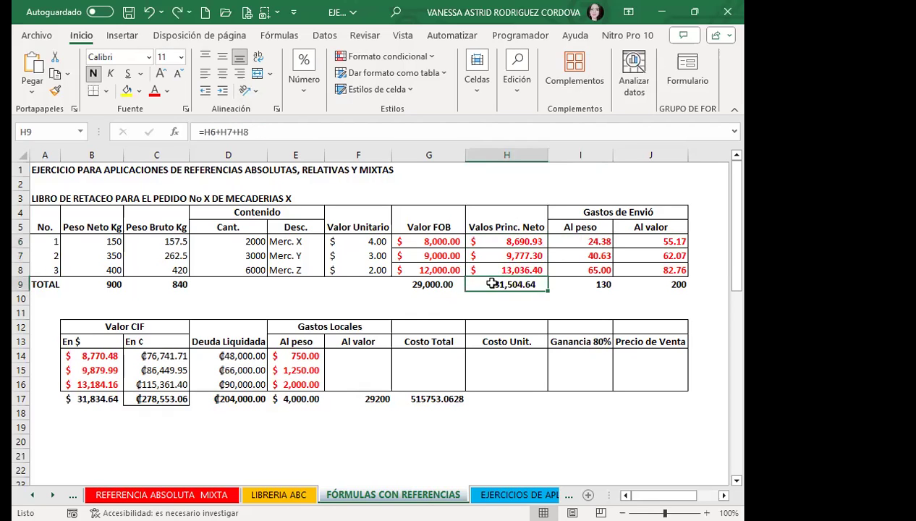
left_click(583, 290)
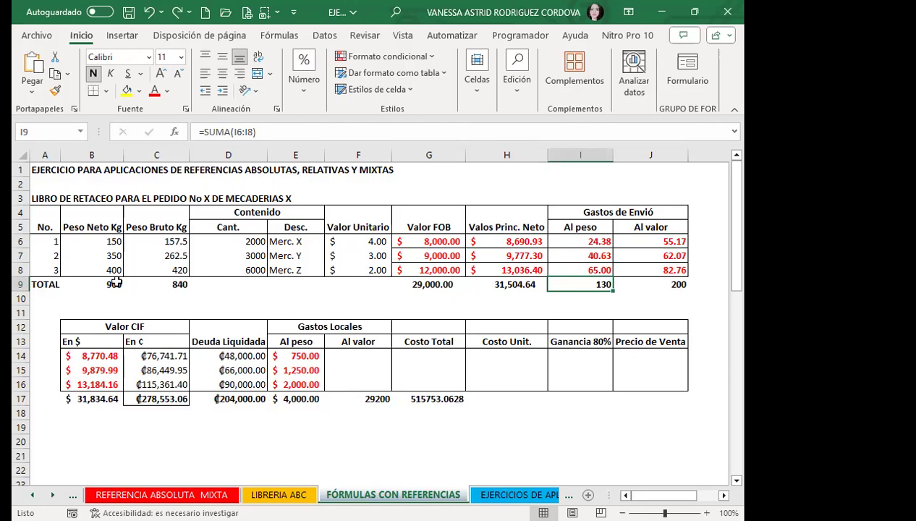
left_click(476, 255)
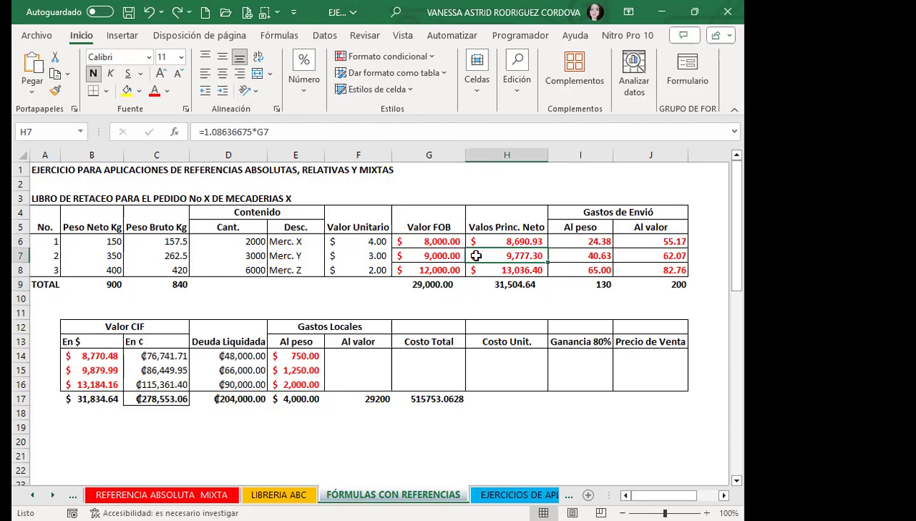
left_click(568, 240)
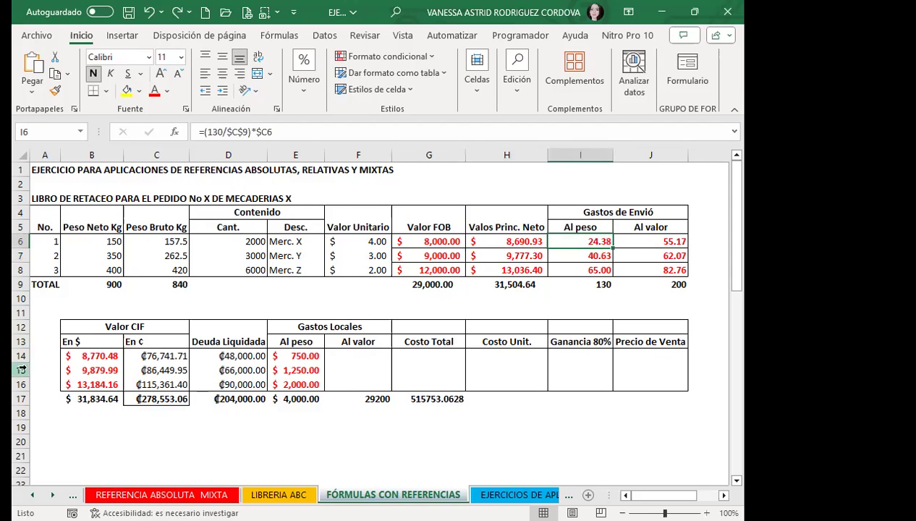
scroll(330, 403, "down", 4)
scroll(330, 403, "down", 5)
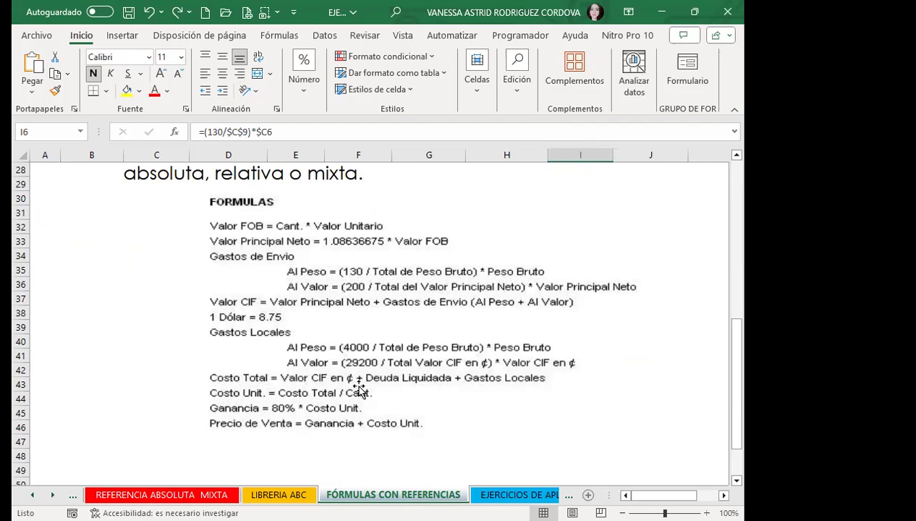
scroll(188, 356, "up", 7)
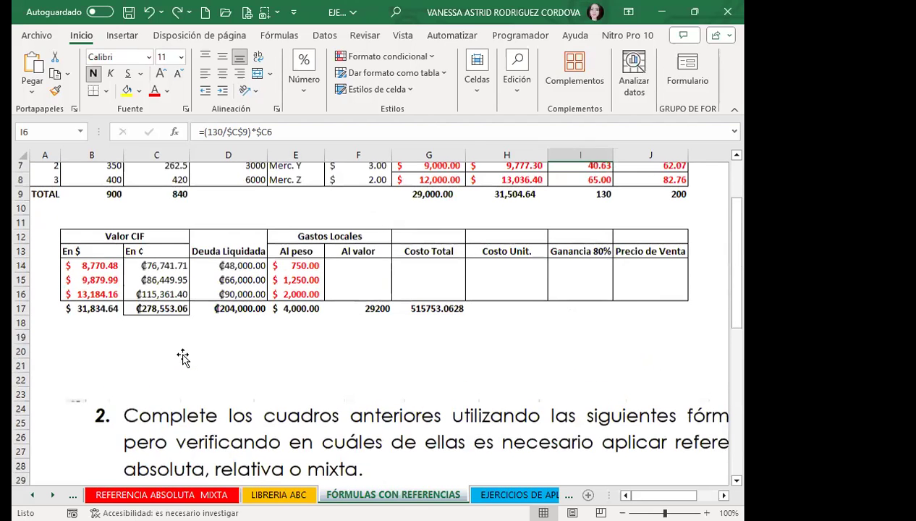
Open the full number format settings for empty cell D20 and look through the custom format codes.
left_click(198, 353)
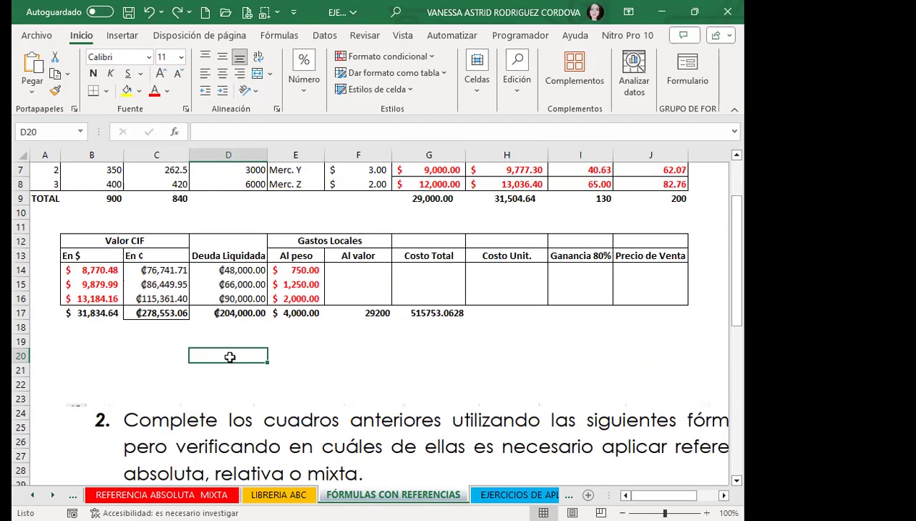
left_click(300, 90)
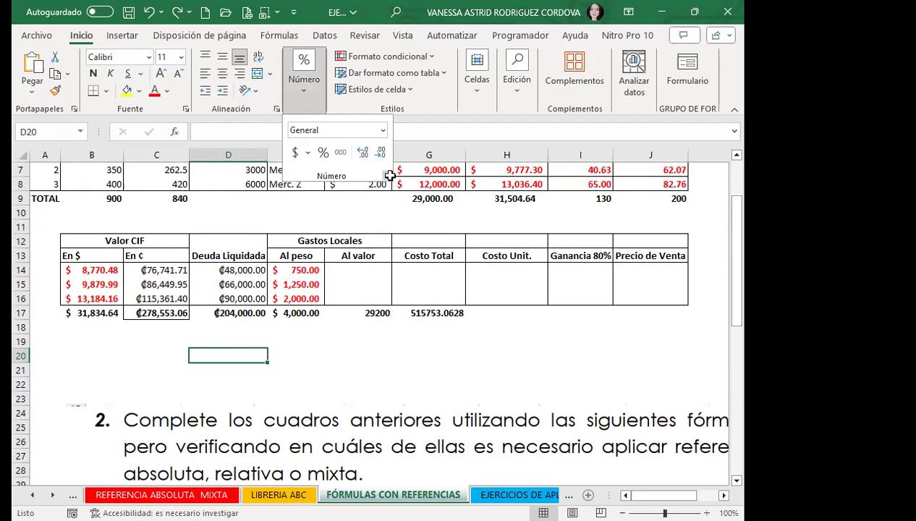
left_click(295, 168)
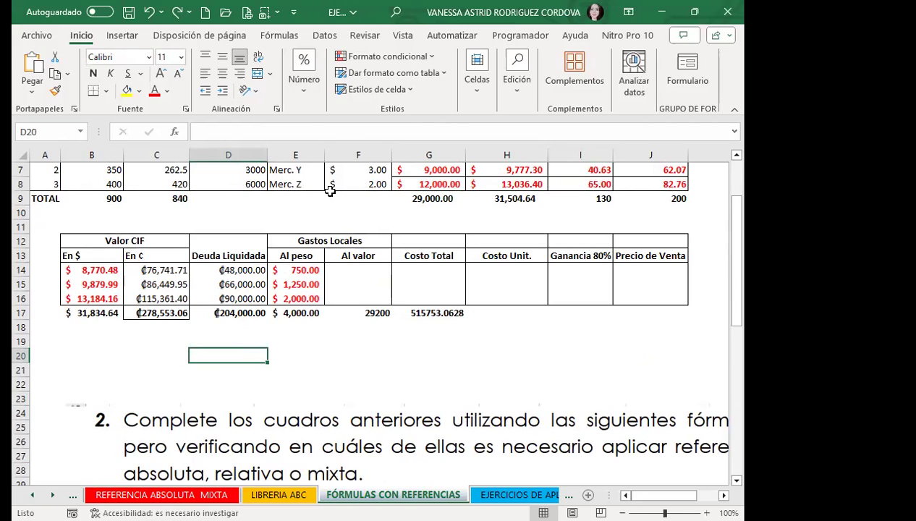
left_click(303, 97)
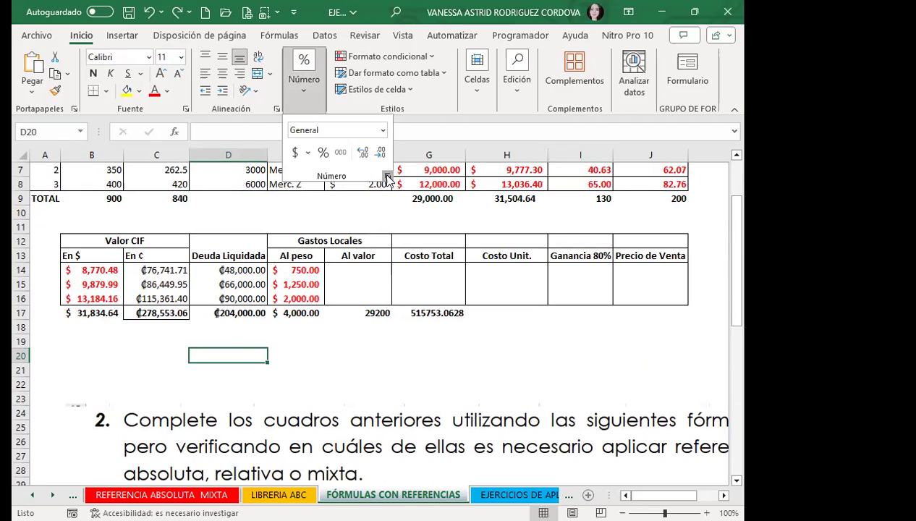
left_click(388, 177)
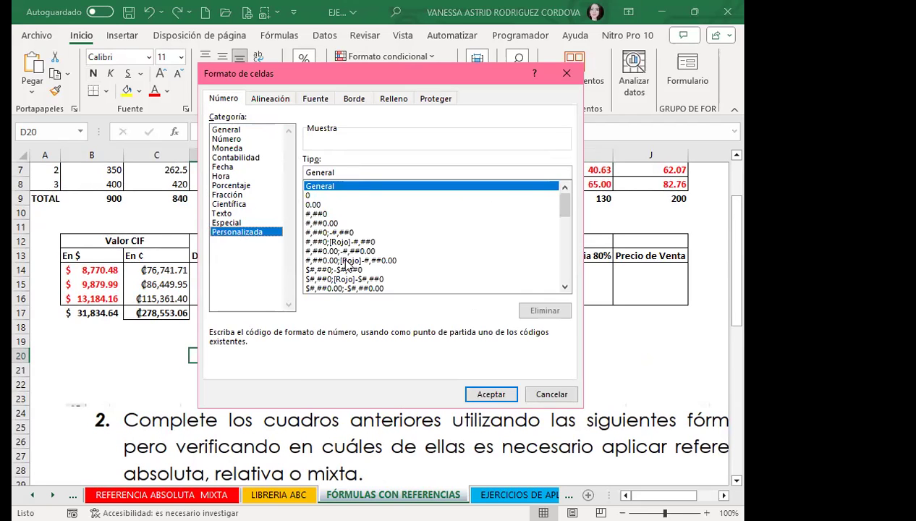
left_click_drag(563, 206, 569, 281)
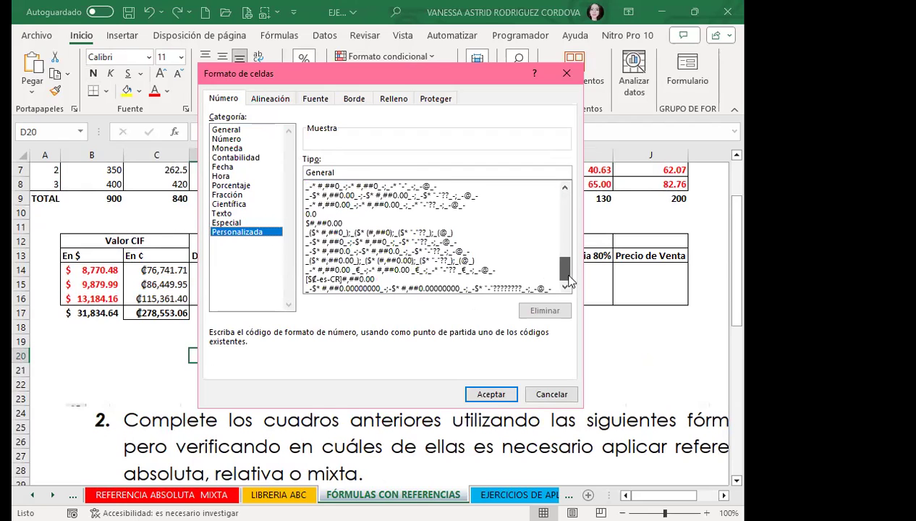
Examine the currency symbols offered for the Moneda format, including the Español (Costa Rica) colón, and close the format settings without applying anything.
left_click(227, 148)
left_click(401, 179)
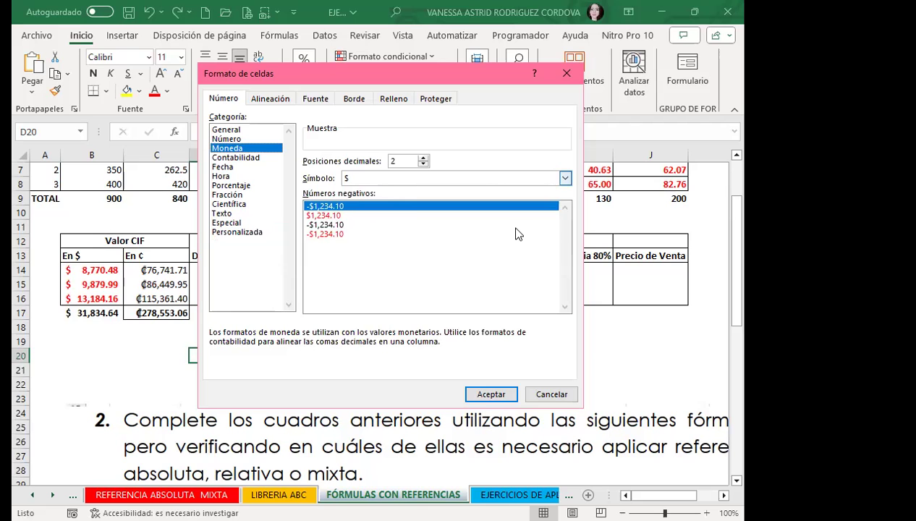
scroll(419, 302, "down", 4)
scroll(420, 302, "down", 15)
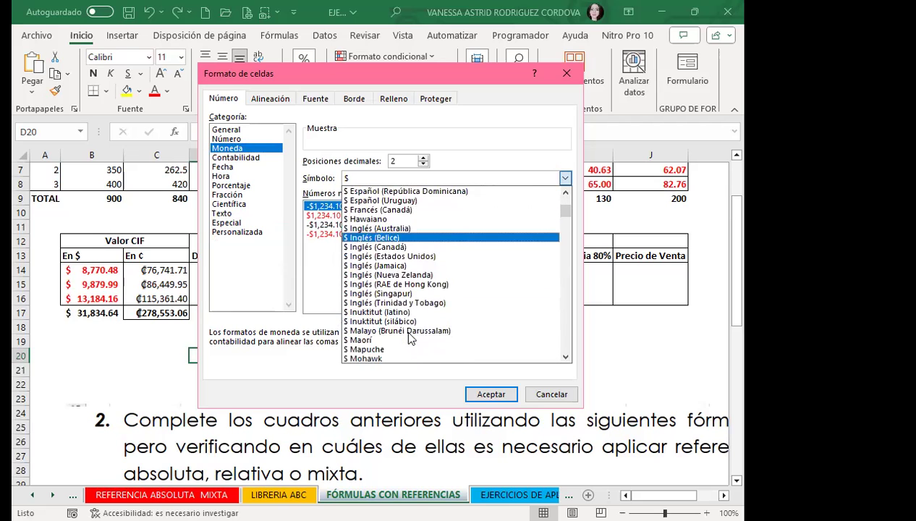
scroll(409, 339, "down", 14)
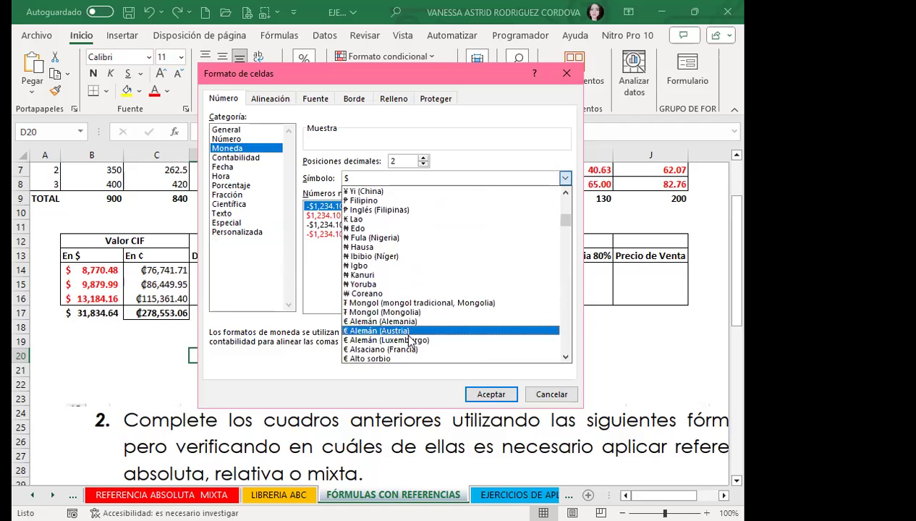
scroll(409, 340, "down", 10)
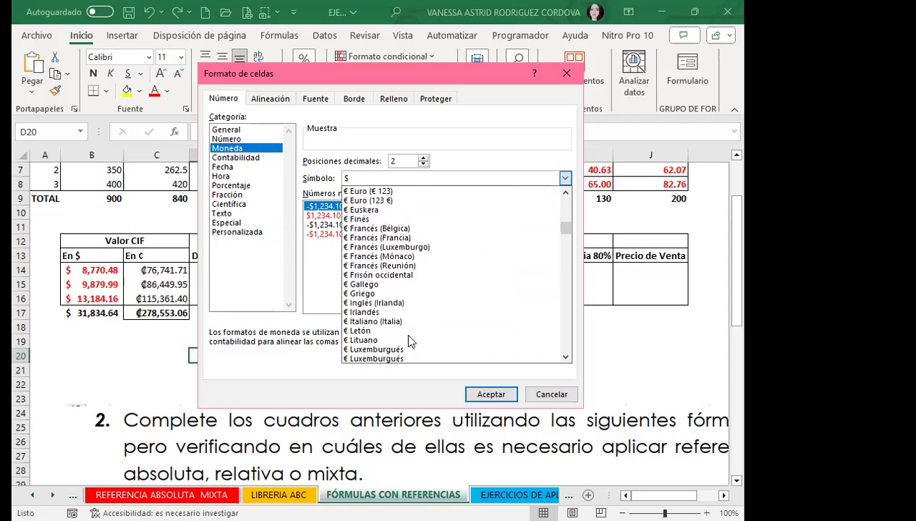
scroll(410, 340, "down", 10)
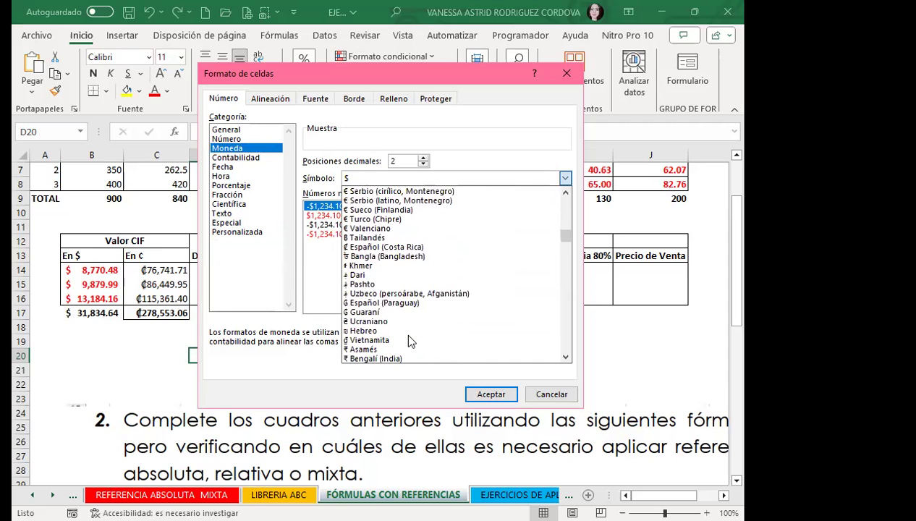
scroll(410, 340, "down", 10)
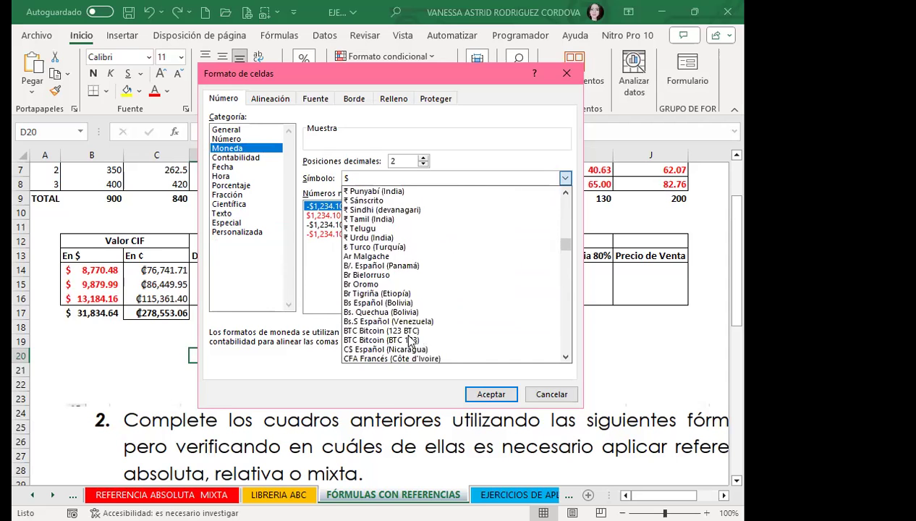
scroll(410, 340, "down", 10)
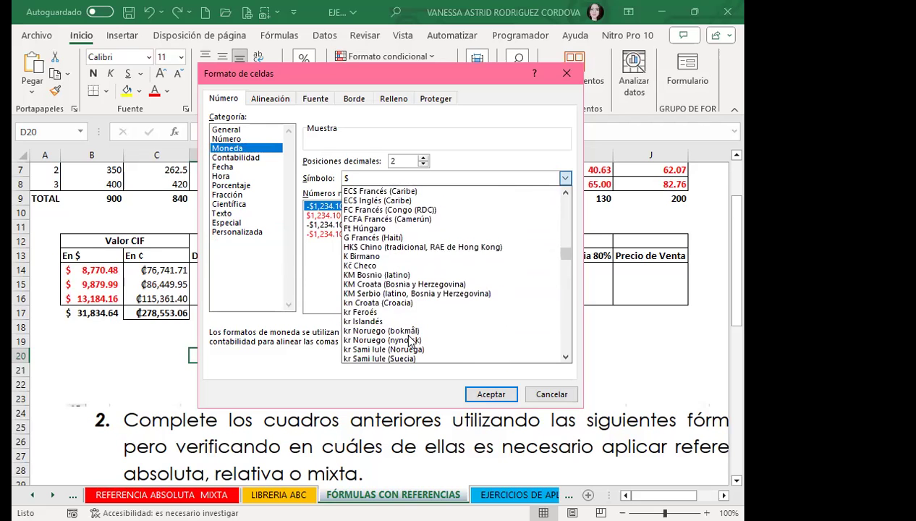
scroll(409, 340, "down", 10)
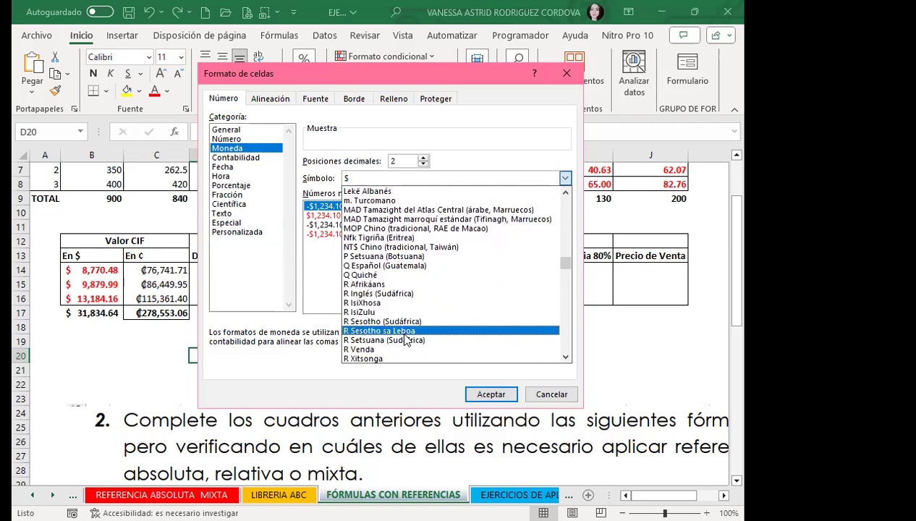
scroll(427, 349, "down", 2)
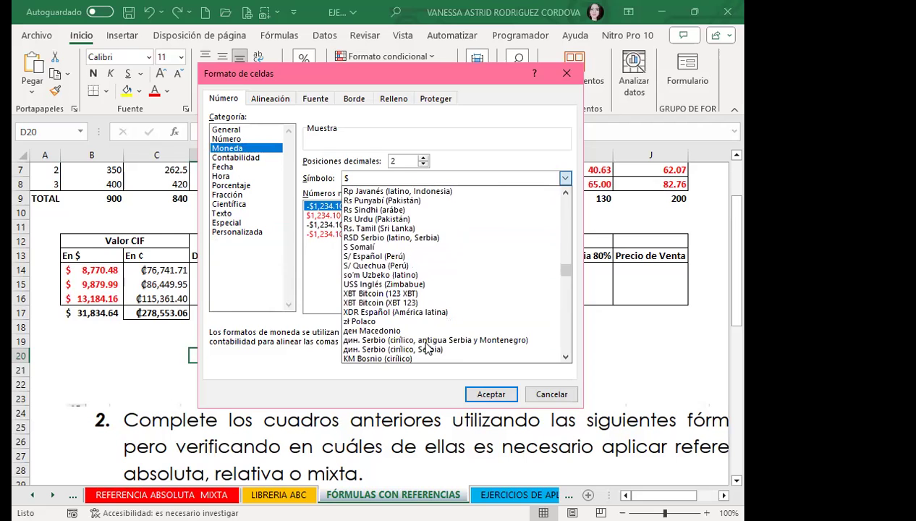
scroll(427, 348, "down", 12)
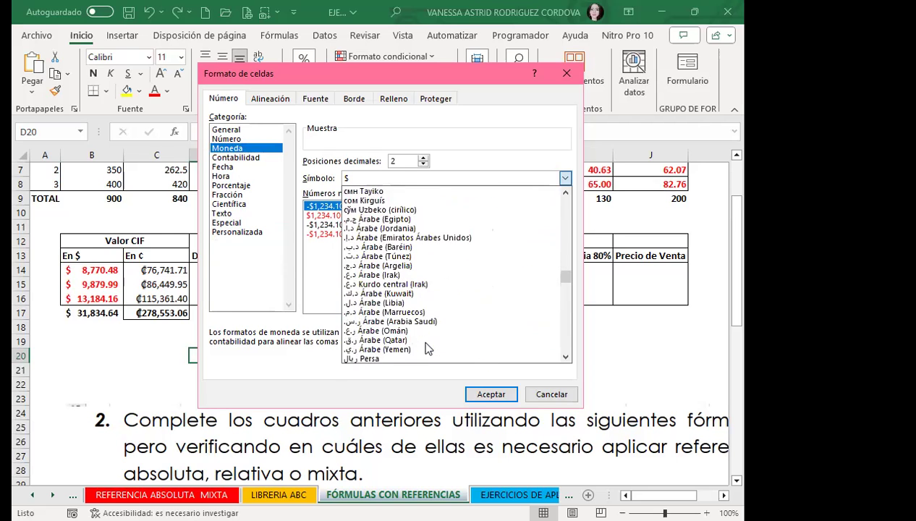
scroll(417, 329, "down", 15)
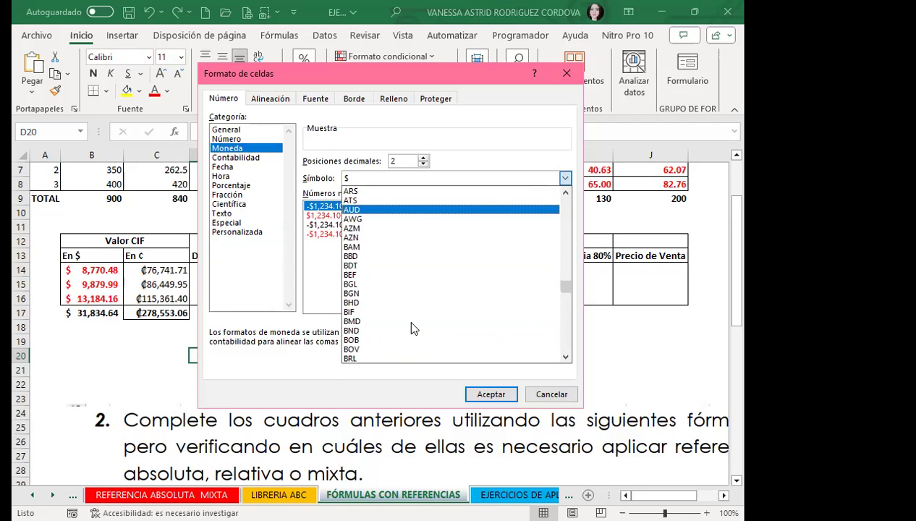
scroll(411, 328, "down", 3)
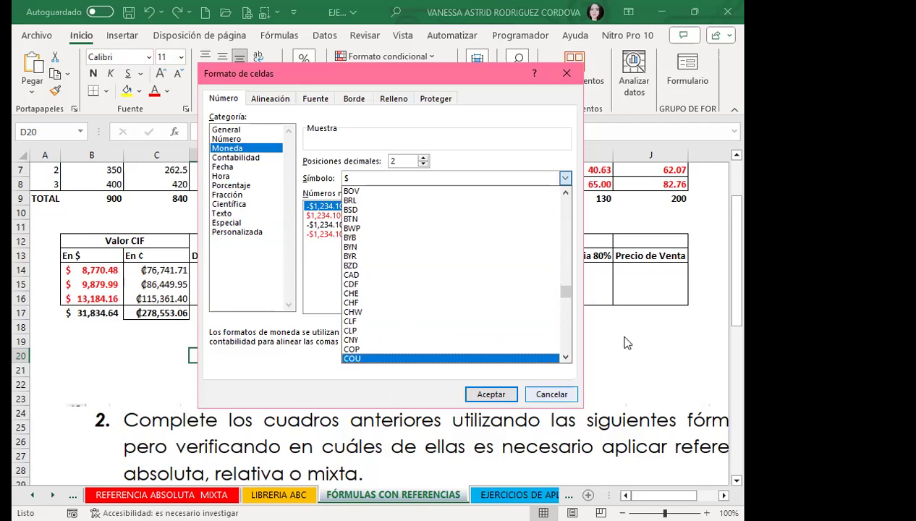
left_click(567, 73)
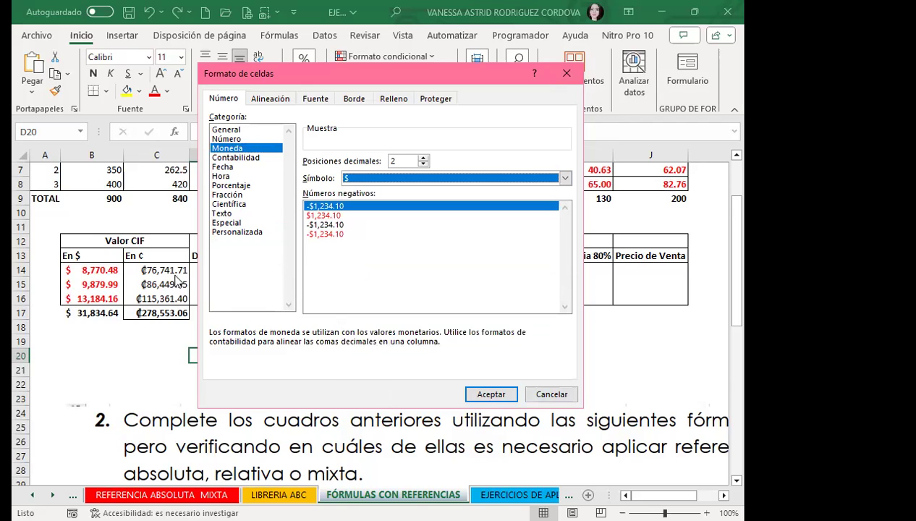
left_click(567, 74)
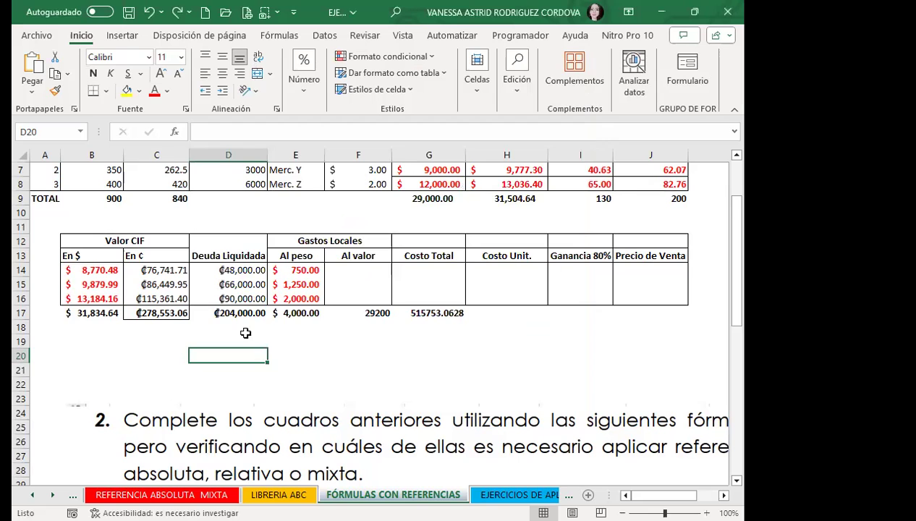
Return to the first retaceo table, select empty cell H10, and minimize the workbook window.
left_click(269, 335)
scroll(271, 326, "up", 2)
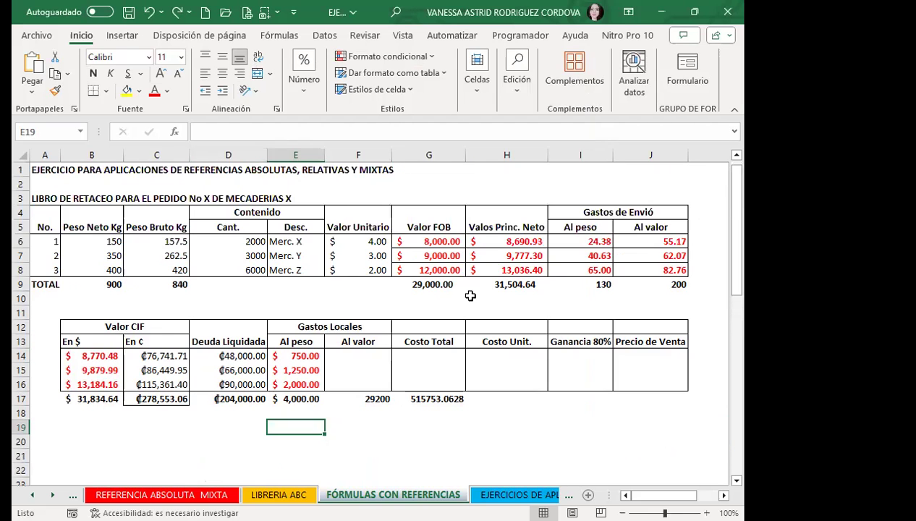
left_click(478, 298)
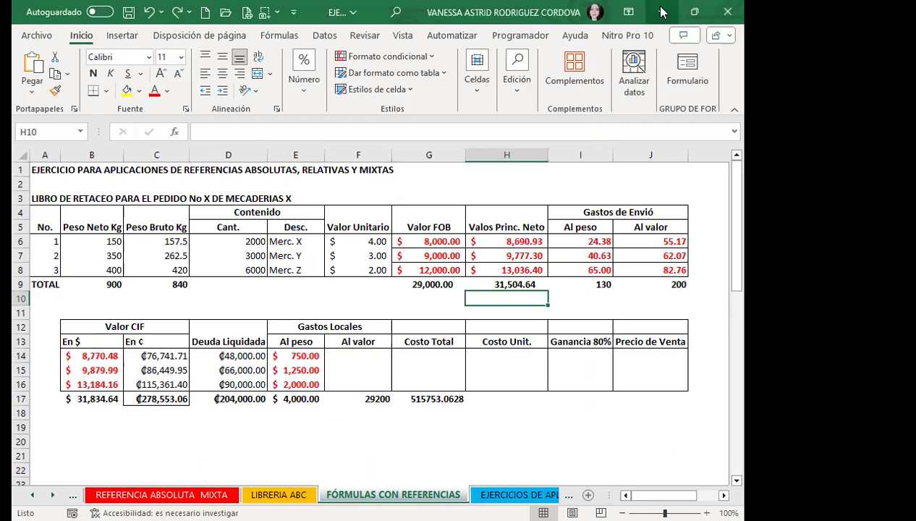
left_click(660, 12)
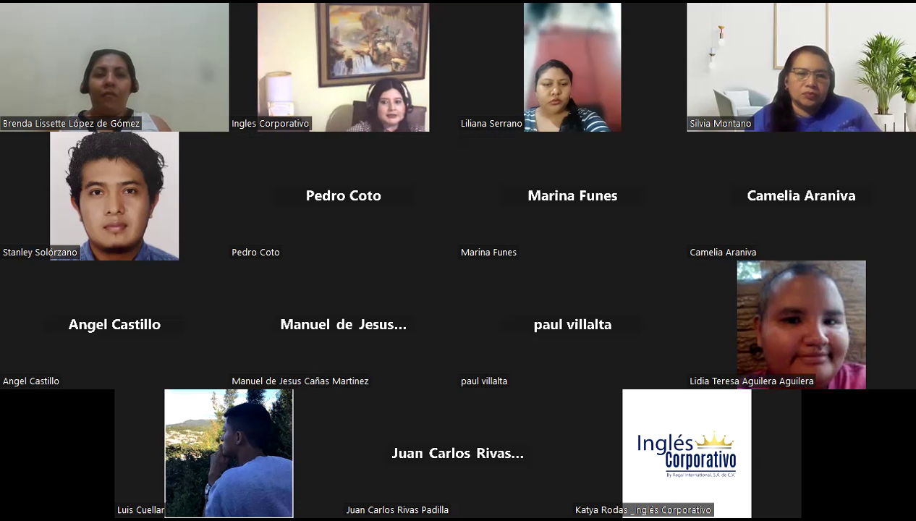